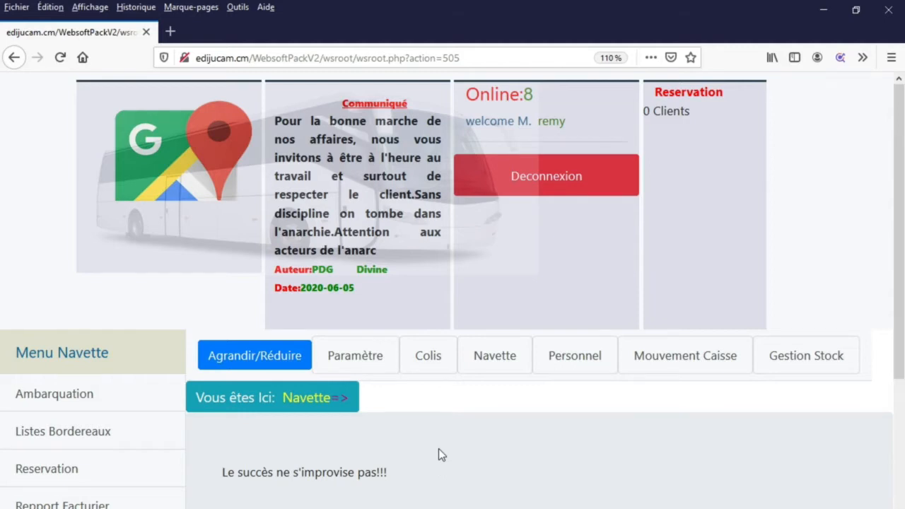
- Open the Navette section and reload it to show the Menu Navette
{"action": "left_click", "coordinate": [491, 367]}
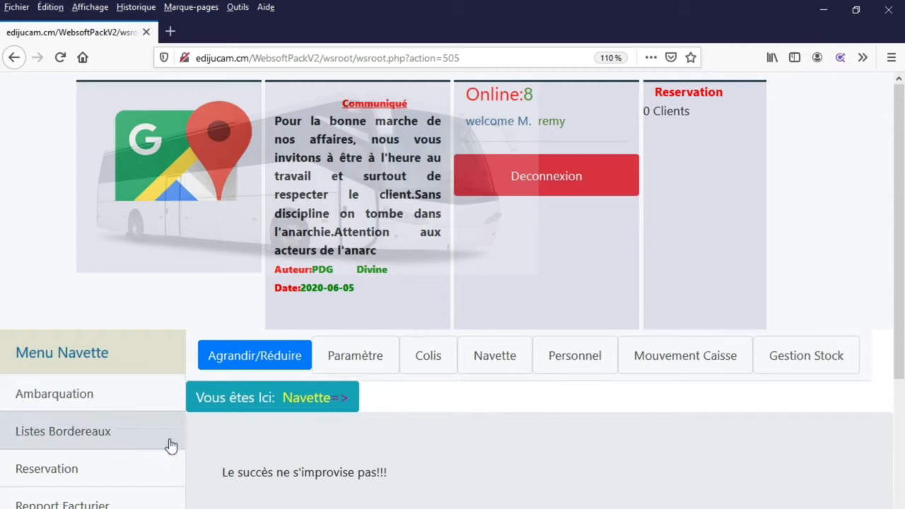
{"action": "left_click", "coordinate": [496, 361]}
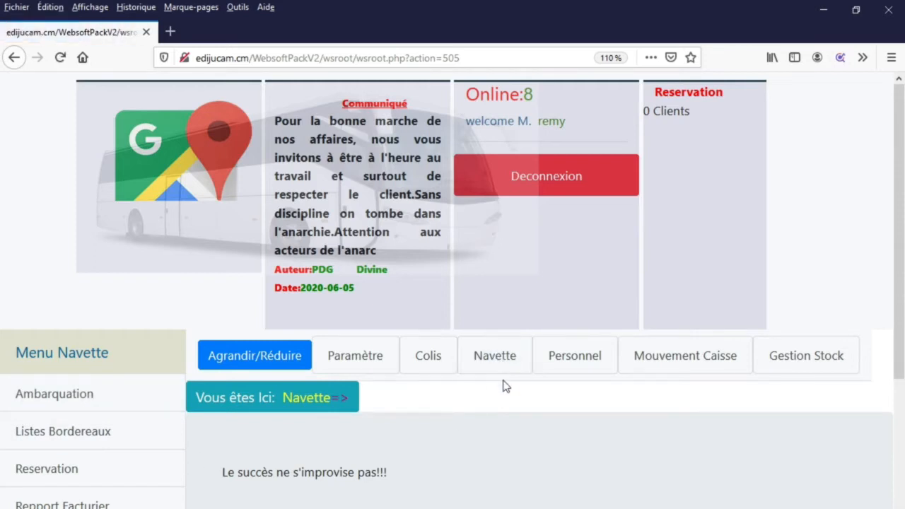
{"action": "left_click", "coordinate": [32, 400]}
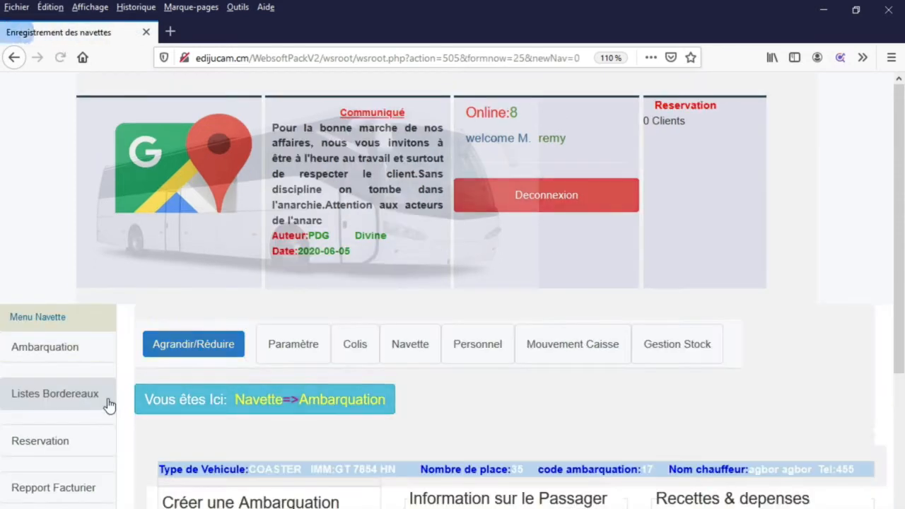
{"action": "scroll", "coordinate": [121, 407], "scroll_direction": "down", "scroll_amount": 5}
{"action": "scroll", "coordinate": [122, 408], "scroll_direction": "down", "scroll_amount": 3}
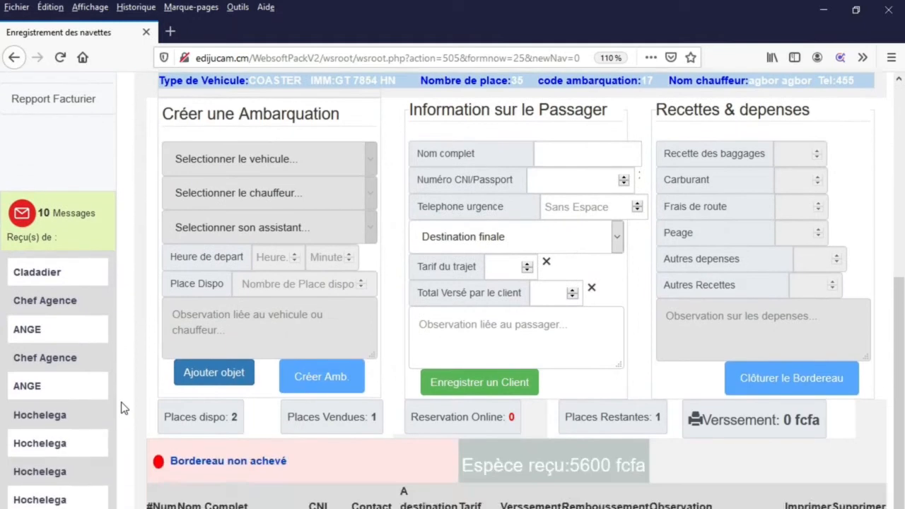
{"action": "scroll", "coordinate": [122, 408], "scroll_direction": "up", "scroll_amount": 3}
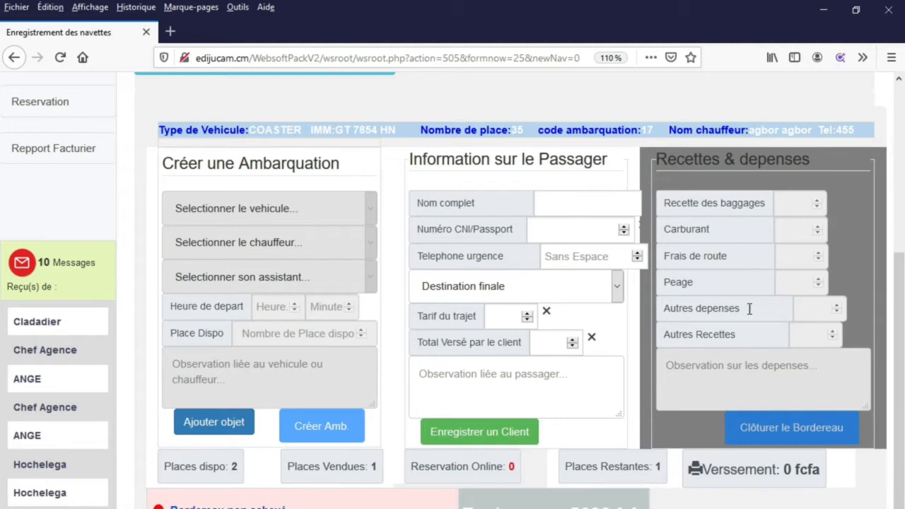
{"action": "left_click", "coordinate": [576, 221]}
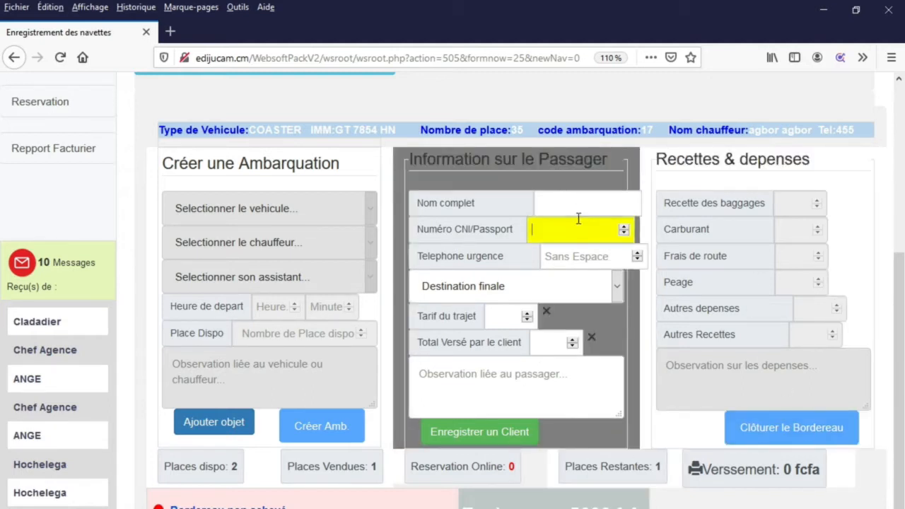
{"action": "left_click", "coordinate": [563, 203]}
{"action": "left_click", "coordinate": [567, 258]}
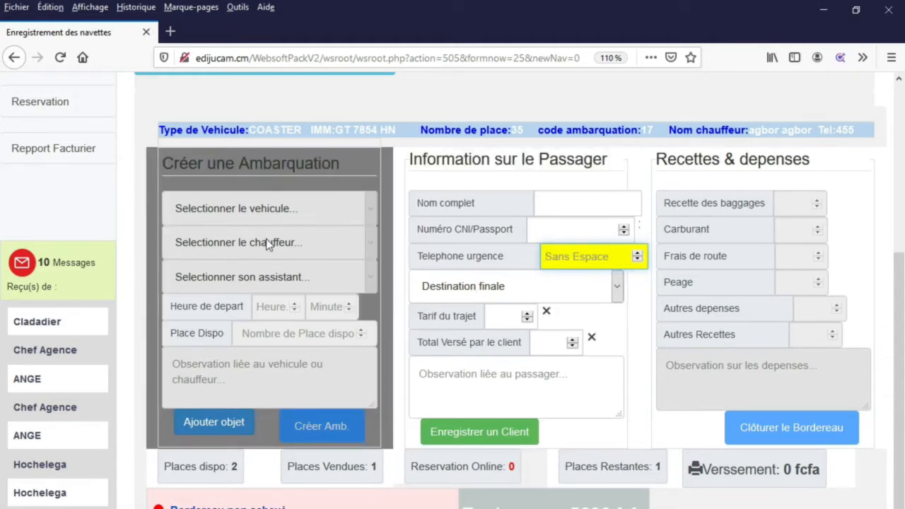
{"action": "scroll", "coordinate": [270, 240], "scroll_direction": "down", "scroll_amount": 2}
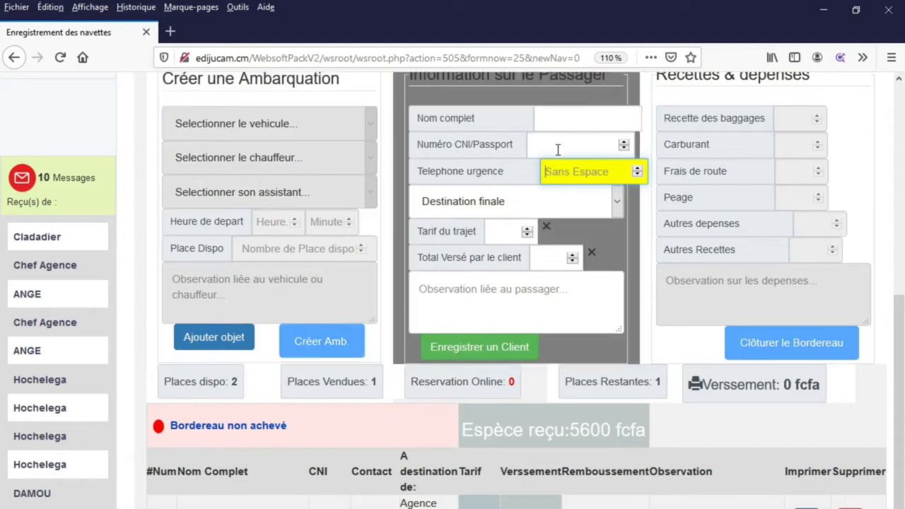
{"action": "scroll", "coordinate": [554, 197], "scroll_direction": "up", "scroll_amount": 4}
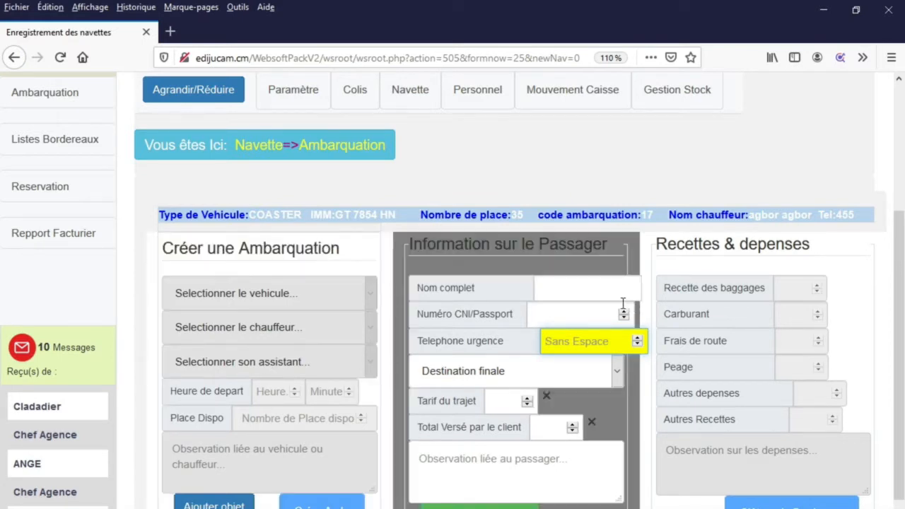
- Save a passenger named 'stop' and scroll down to the passenger table
{"action": "left_click", "coordinate": [586, 286]}
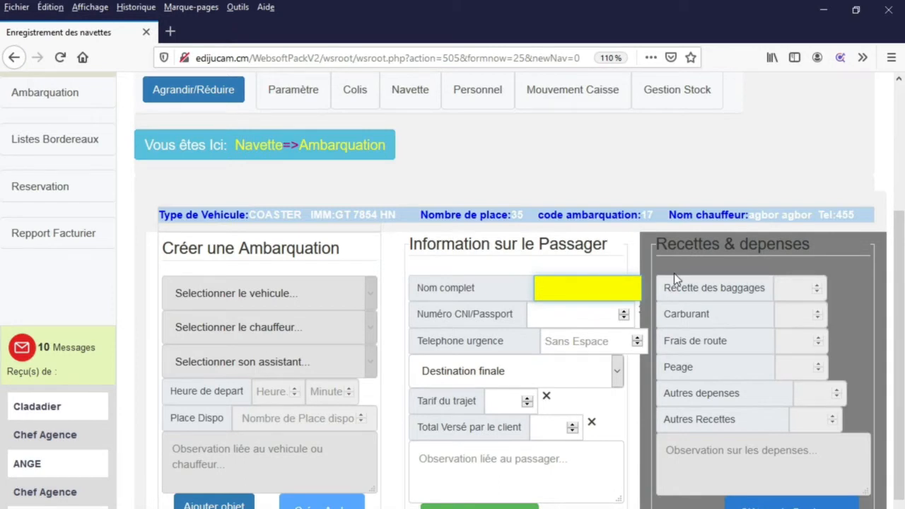
{"action": "type", "text": "stop"}
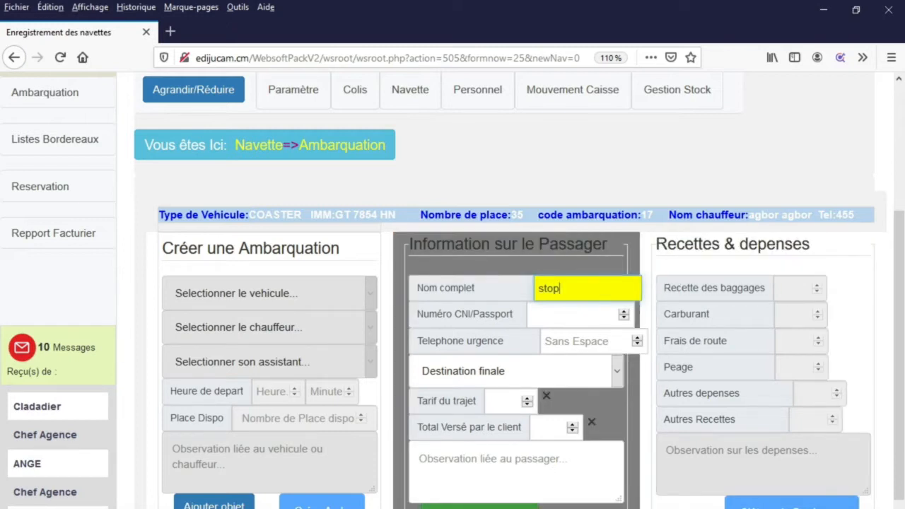
{"action": "left_click", "coordinate": [523, 505]}
{"action": "scroll", "coordinate": [674, 455], "scroll_direction": "down", "scroll_amount": 2}
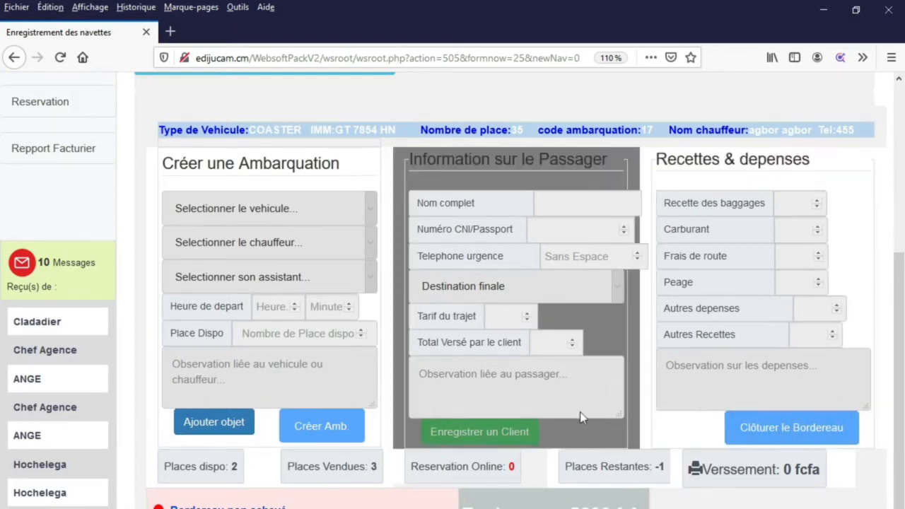
{"action": "scroll", "coordinate": [573, 431], "scroll_direction": "down", "scroll_amount": 5}
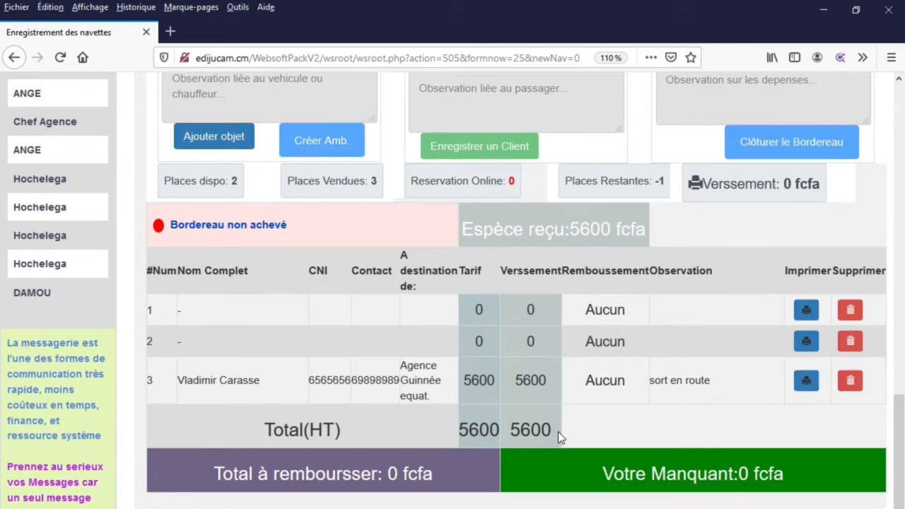
- Delete the blank passenger rows, confirming each deletion with OK
{"action": "scroll", "coordinate": [558, 431], "scroll_direction": "up", "scroll_amount": 2}
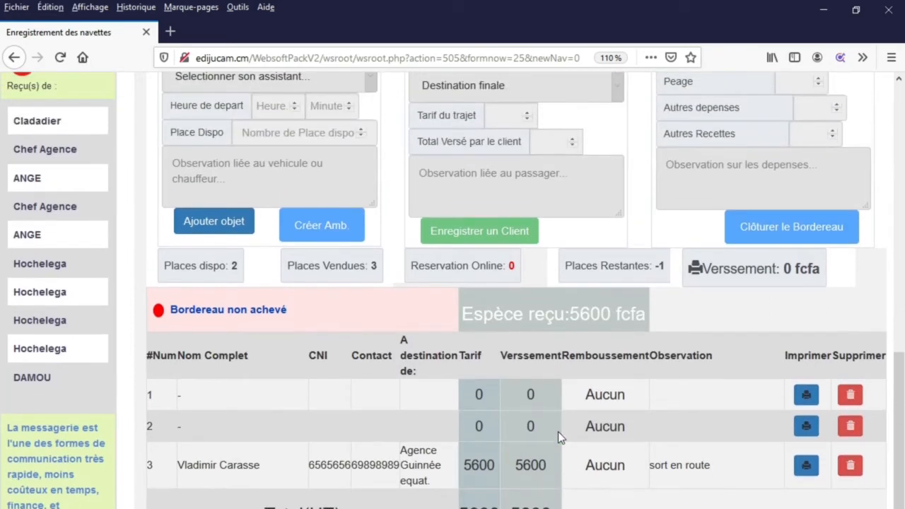
{"action": "scroll", "coordinate": [558, 432], "scroll_direction": "up", "scroll_amount": 3}
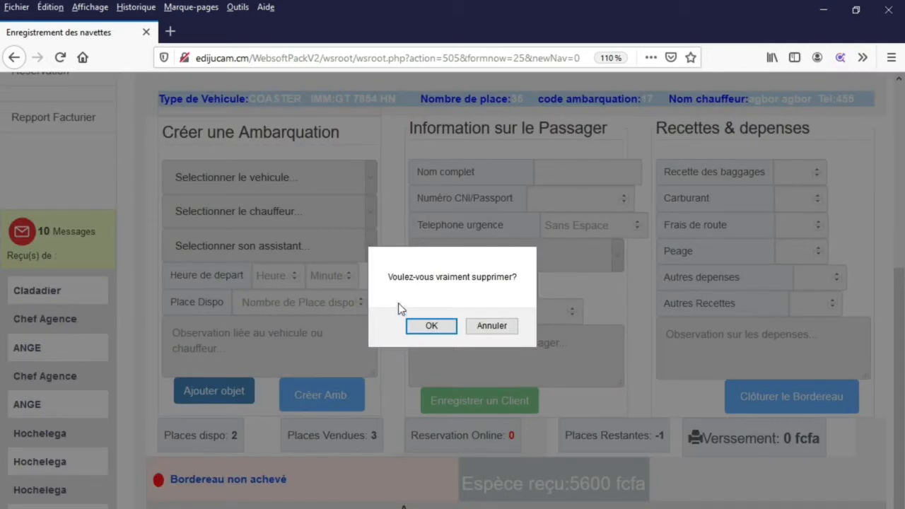
{"action": "left_click", "coordinate": [433, 329]}
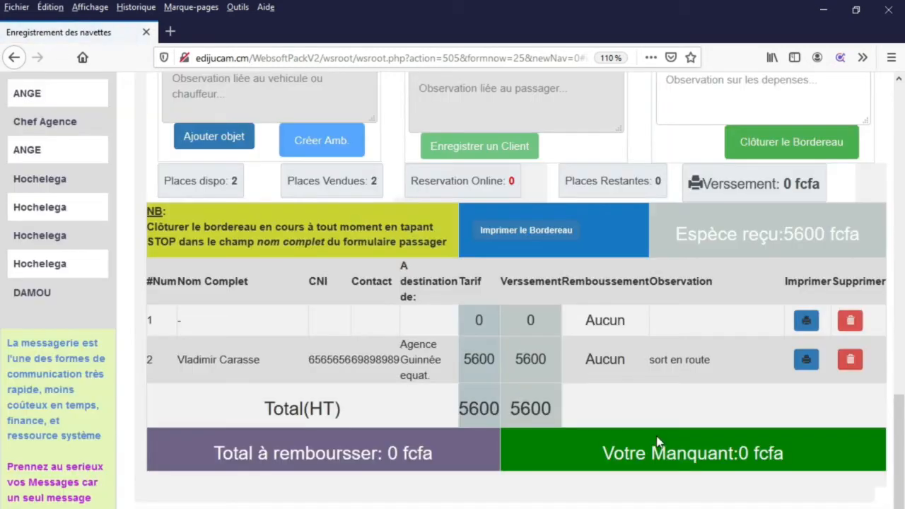
{"action": "left_click", "coordinate": [852, 323]}
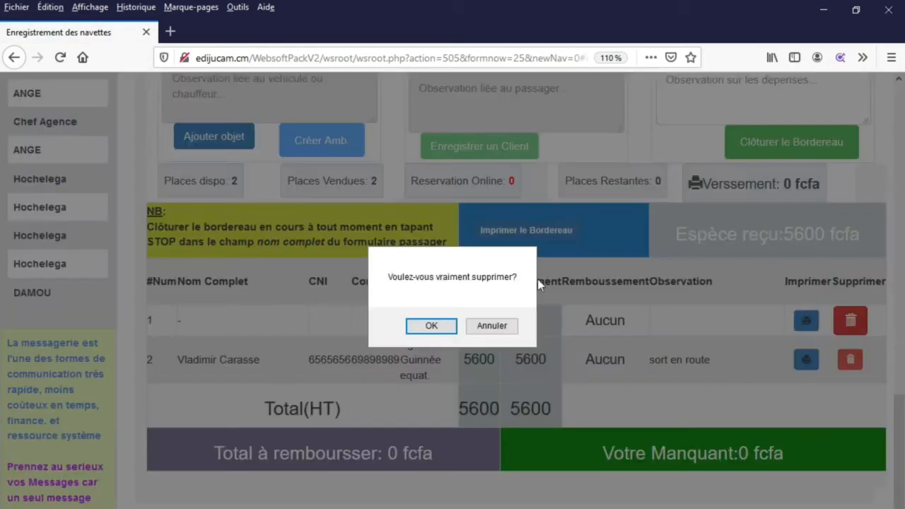
{"action": "left_click", "coordinate": [431, 328]}
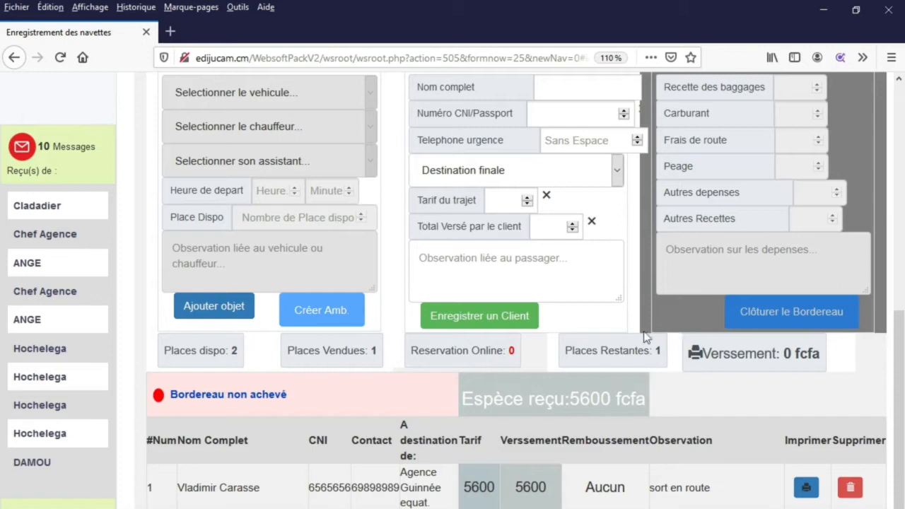
- Enter the new passenger's name 't', CNI number and emergency phone number
{"action": "scroll", "coordinate": [339, 351], "scroll_direction": "up", "scroll_amount": 3}
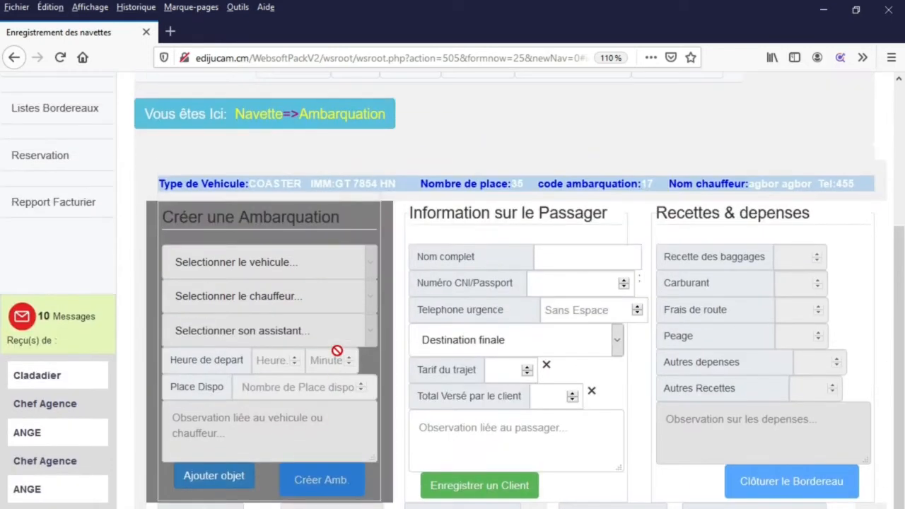
{"action": "left_click", "coordinate": [587, 260]}
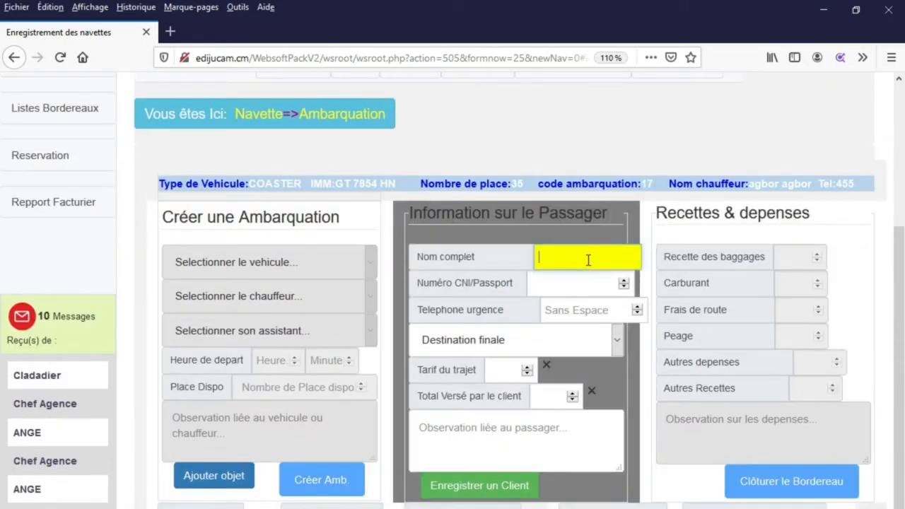
{"action": "scroll", "coordinate": [615, 264], "scroll_direction": "down", "scroll_amount": 2}
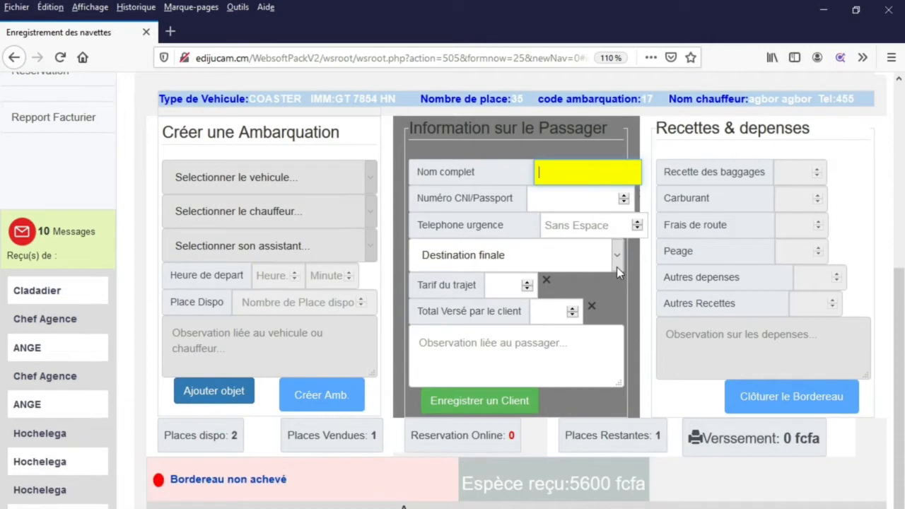
{"action": "type", "text": "tera"}
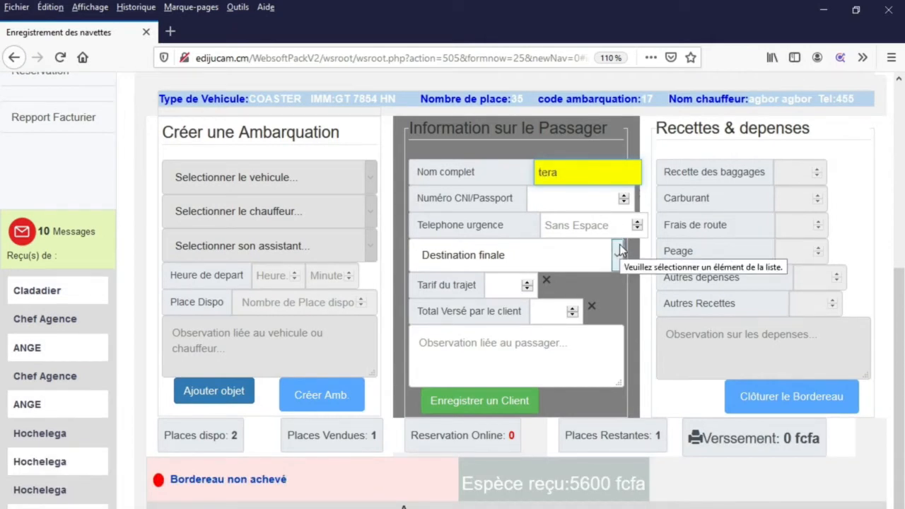
{"action": "key", "text": "Tab"}
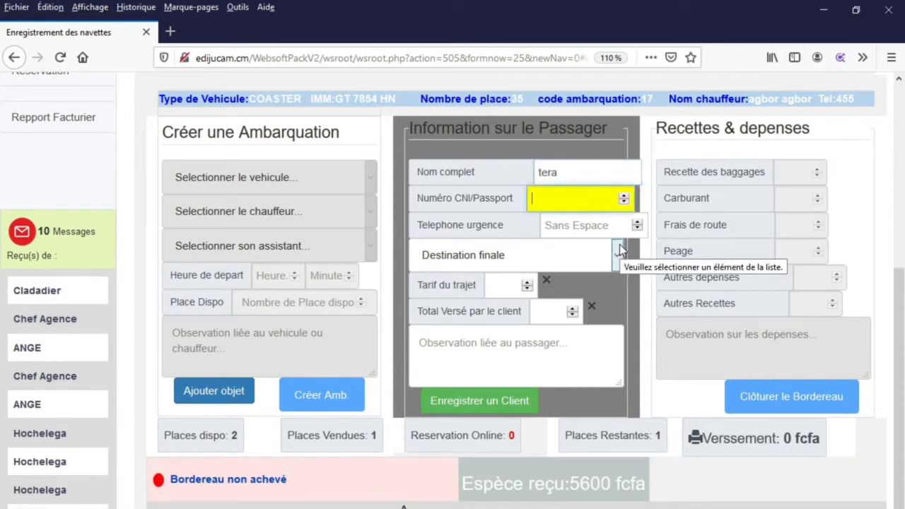
{"action": "type", "text": "2112121"}
{"action": "key", "text": "Tab"}
{"action": "type", "text": "544545"}
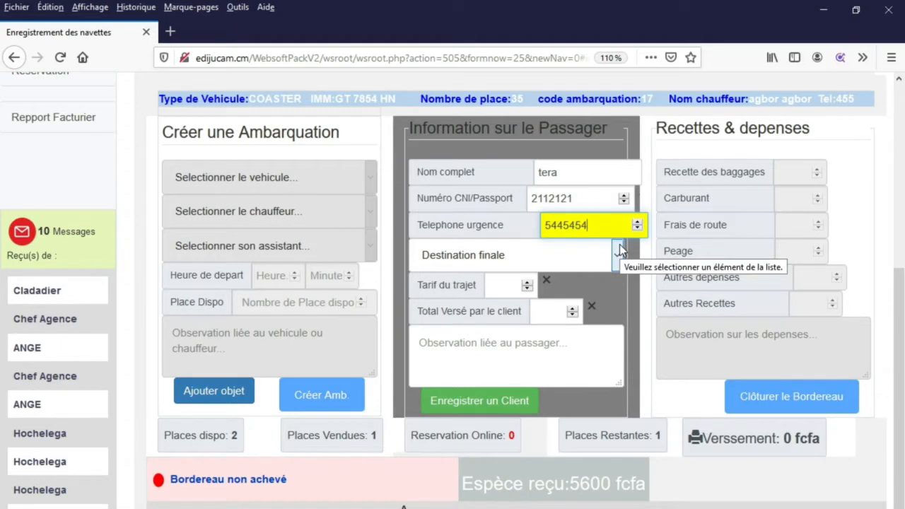
- Set destination Agence Garoua Cameroun, fare 210 and observation FGDGD, then save the passenger
{"action": "left_click", "coordinate": [610, 256]}
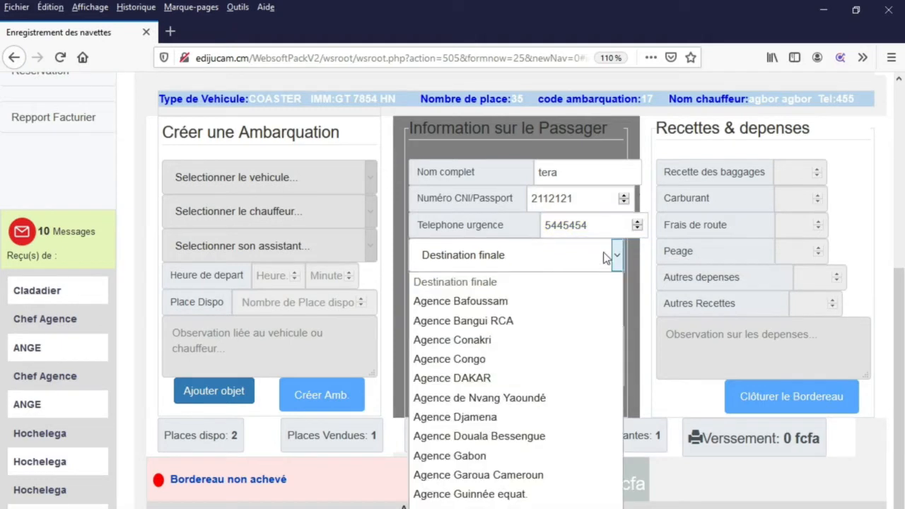
{"action": "left_click", "coordinate": [512, 477]}
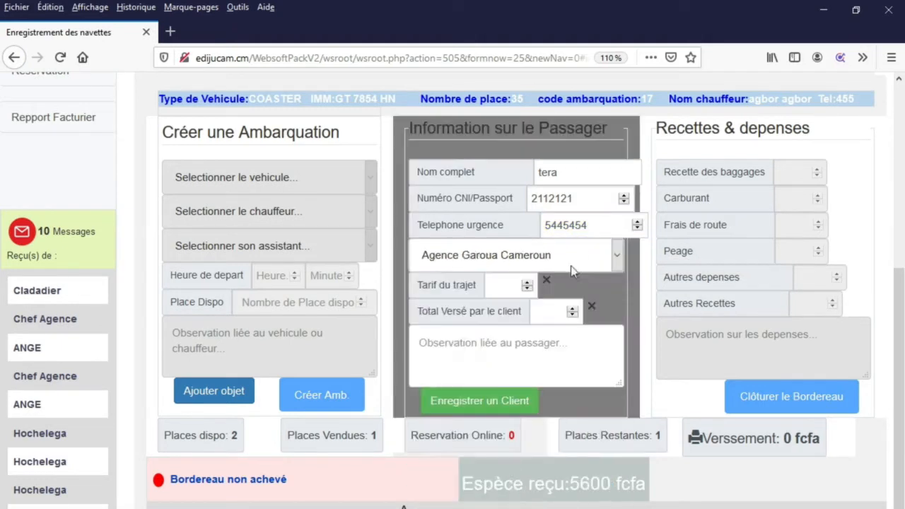
{"action": "left_click", "coordinate": [512, 286]}
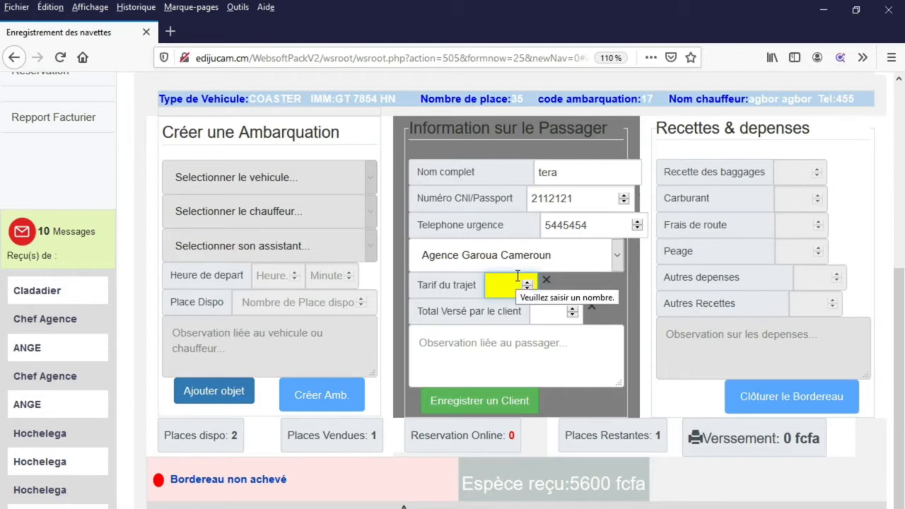
{"action": "type", "text": "210"}
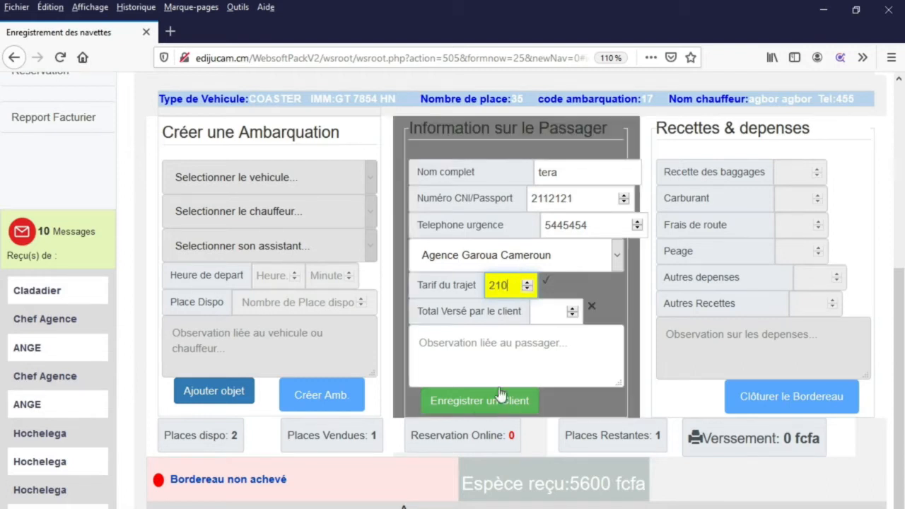
{"action": "left_click", "coordinate": [486, 342]}
{"action": "type", "text": "FGDGD"}
{"action": "left_click", "coordinate": [493, 396]}
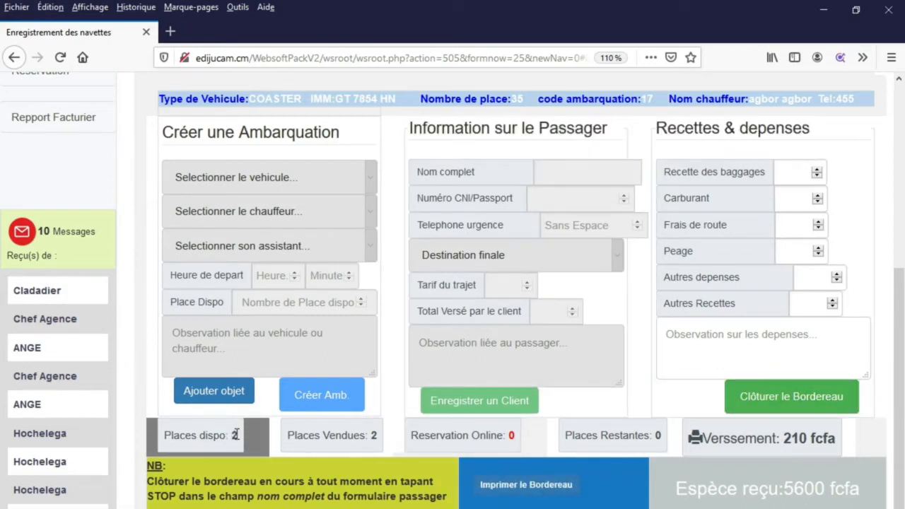
- Highlight the available, sold and remaining seat counts to review them
{"action": "left_click_drag", "start_coordinate": [235, 436], "coordinate": [198, 437]}
{"action": "left_click_drag", "start_coordinate": [283, 437], "coordinate": [392, 443]}
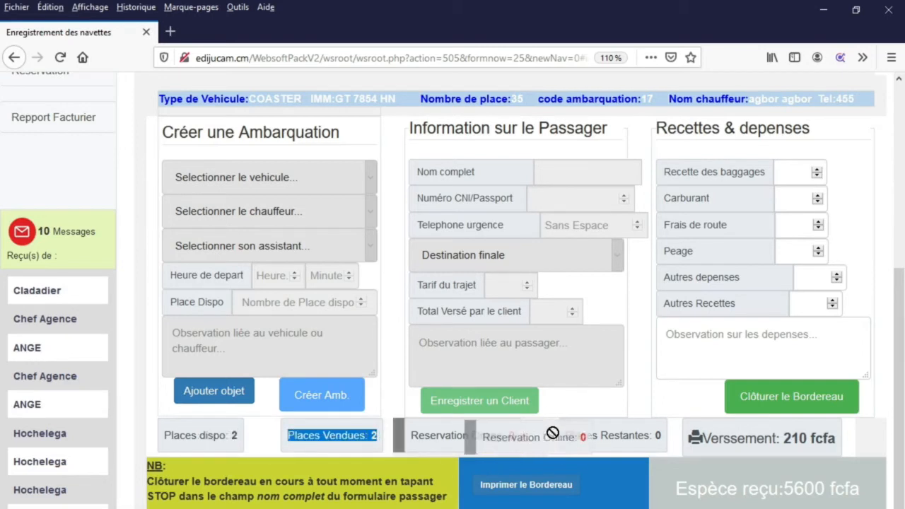
{"action": "left_click_drag", "start_coordinate": [574, 436], "coordinate": [662, 439]}
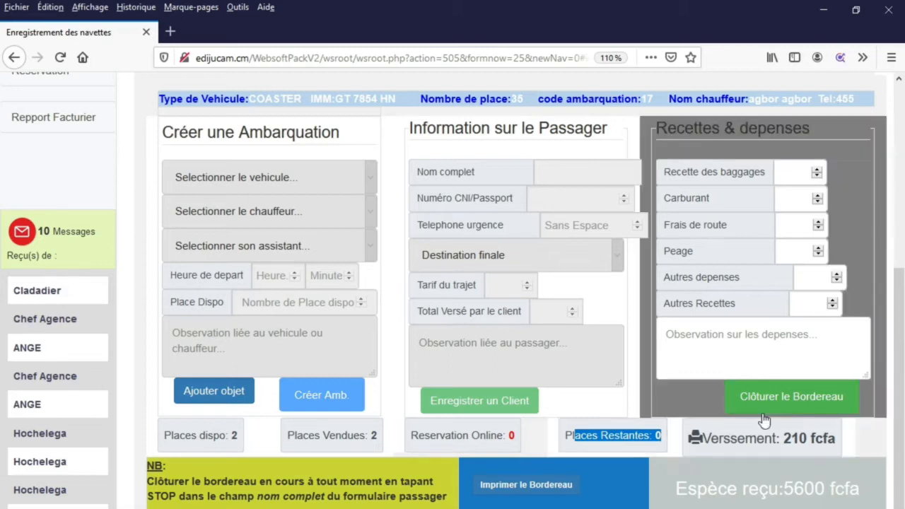
{"action": "scroll", "coordinate": [778, 431], "scroll_direction": "up", "scroll_amount": 3}
- Enter 0 for baggage receipts, fuel, road fees and toll
{"action": "left_click", "coordinate": [802, 428]}
{"action": "type", "text": "00"}
{"action": "left_click", "coordinate": [797, 453]}
{"action": "type", "text": "0"}
{"action": "left_click", "coordinate": [799, 471]}
{"action": "type", "text": "0"}
{"action": "key", "text": "Tab"}
{"action": "type", "text": "0"}
{"action": "key", "text": "Tab"}
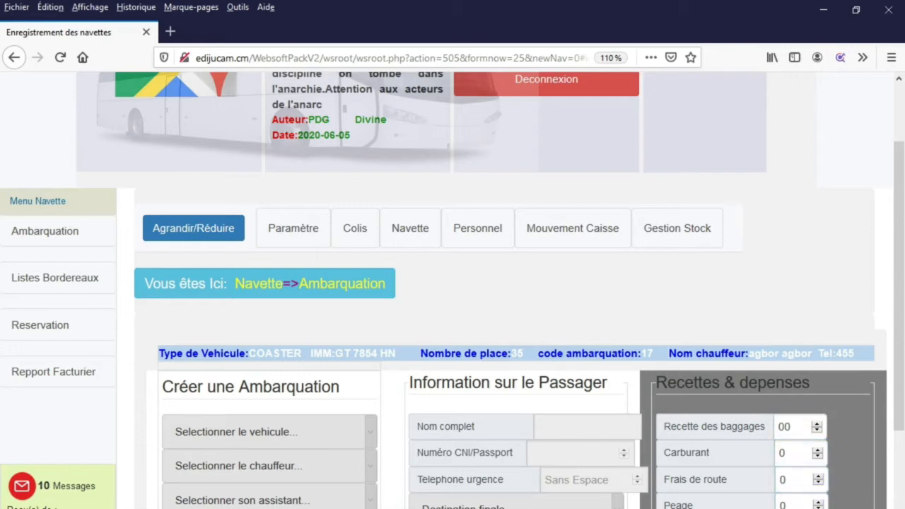
- Submit the bordereau for closing, dismiss the Echec alert, and review the passenger table
{"action": "left_click", "coordinate": [794, 427]}
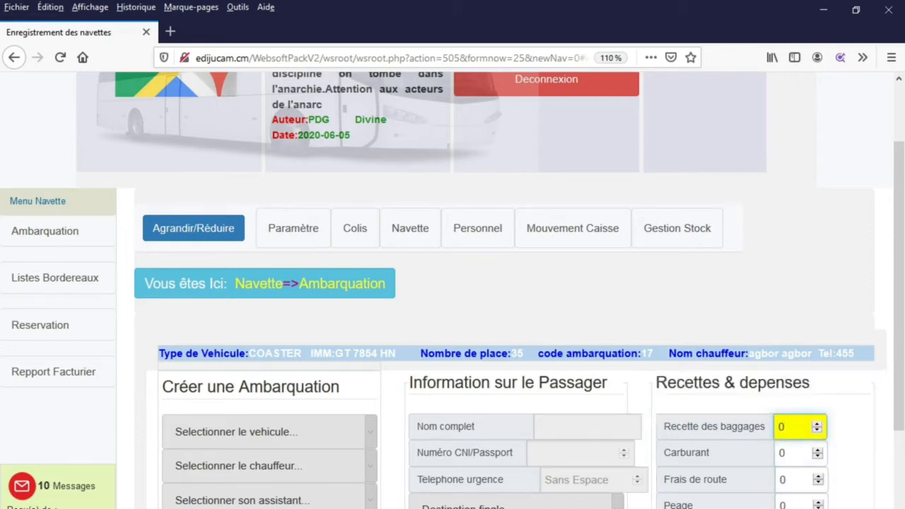
{"action": "key", "text": "Return"}
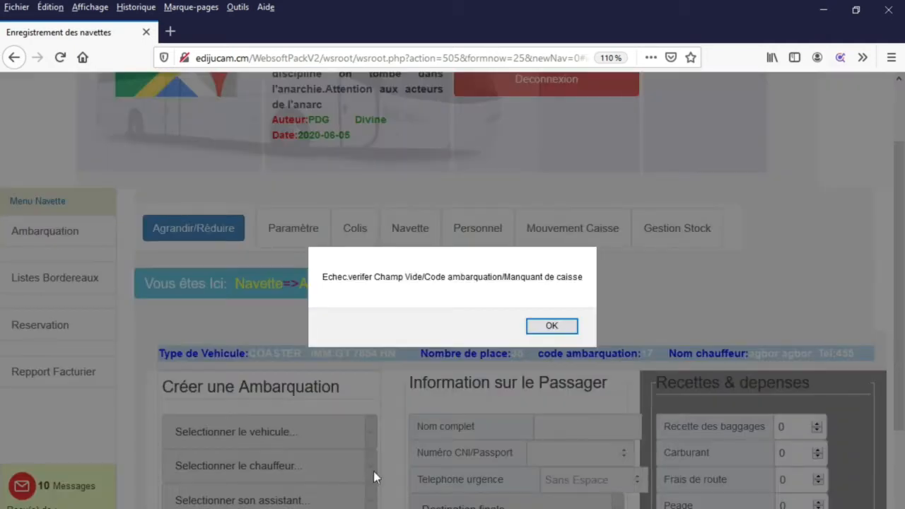
{"action": "left_click", "coordinate": [559, 331]}
{"action": "scroll", "coordinate": [574, 332], "scroll_direction": "down", "scroll_amount": 1}
{"action": "scroll", "coordinate": [572, 332], "scroll_direction": "down", "scroll_amount": 6}
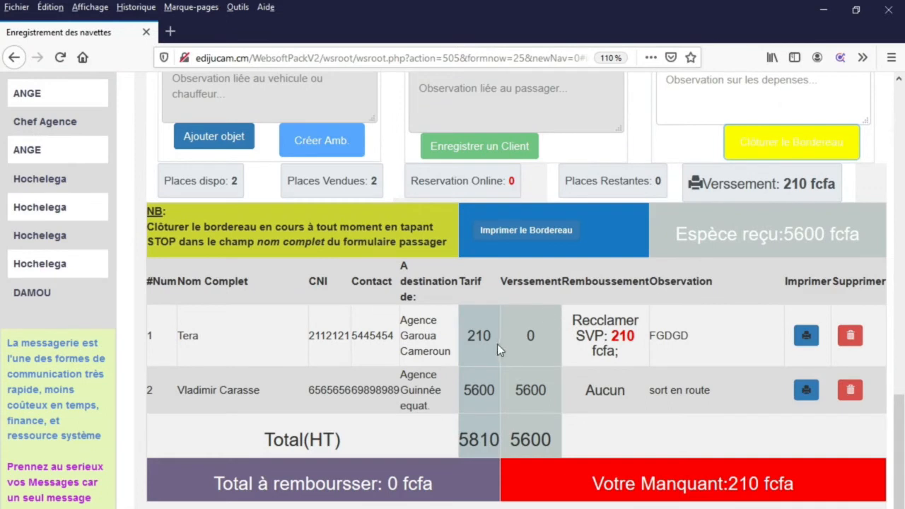
{"action": "left_click_drag", "start_coordinate": [493, 336], "coordinate": [465, 341]}
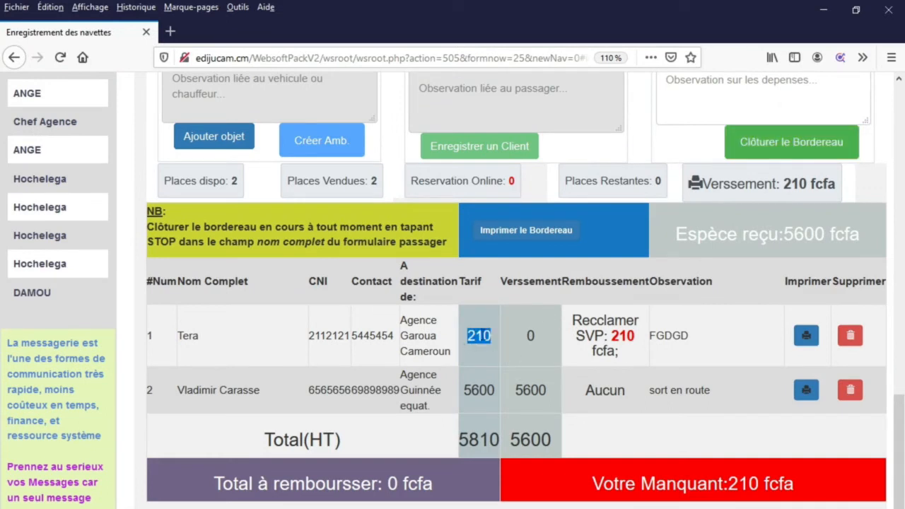
{"action": "left_click_drag", "start_coordinate": [477, 276], "coordinate": [485, 350]}
{"action": "left_click", "coordinate": [493, 329]}
{"action": "left_click_drag", "start_coordinate": [572, 326], "coordinate": [632, 355]}
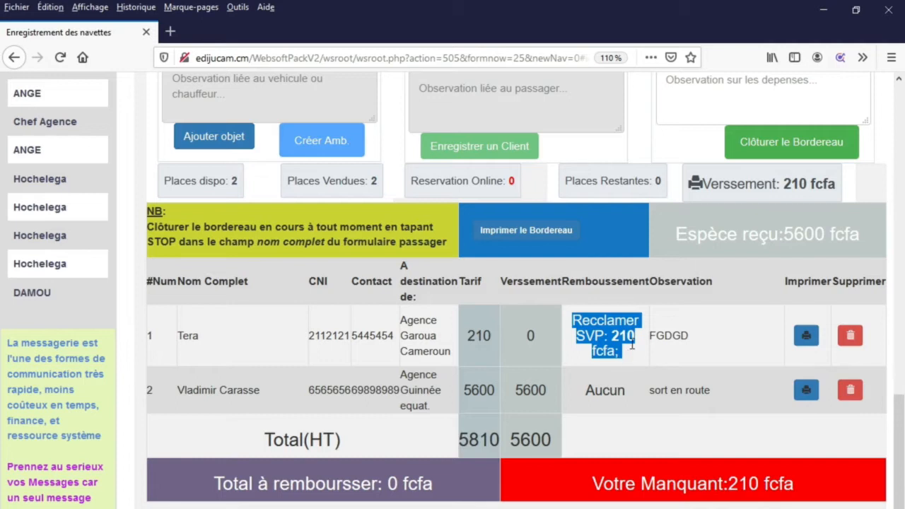
{"action": "left_click", "coordinate": [634, 347]}
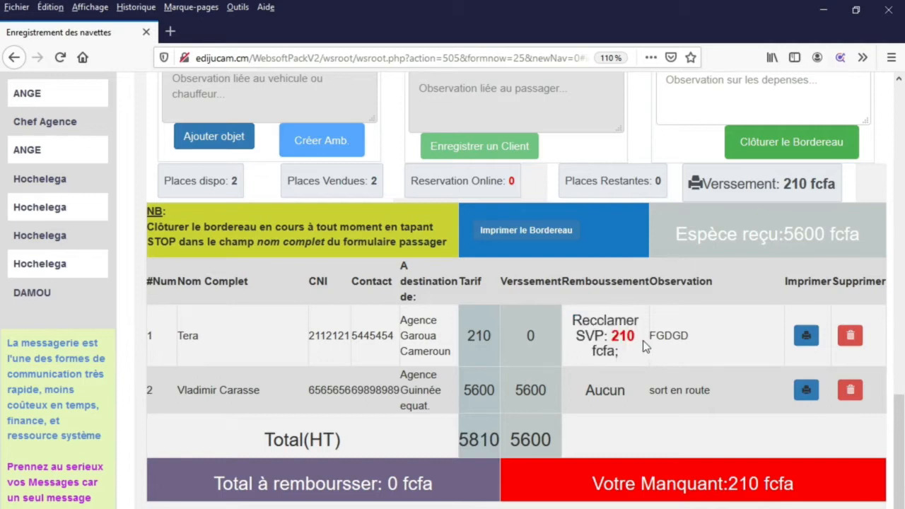
- Balance the first passenger's 210 fcfa fare as collected, confirm, and close the Equilibre window
{"action": "left_click", "coordinate": [623, 336]}
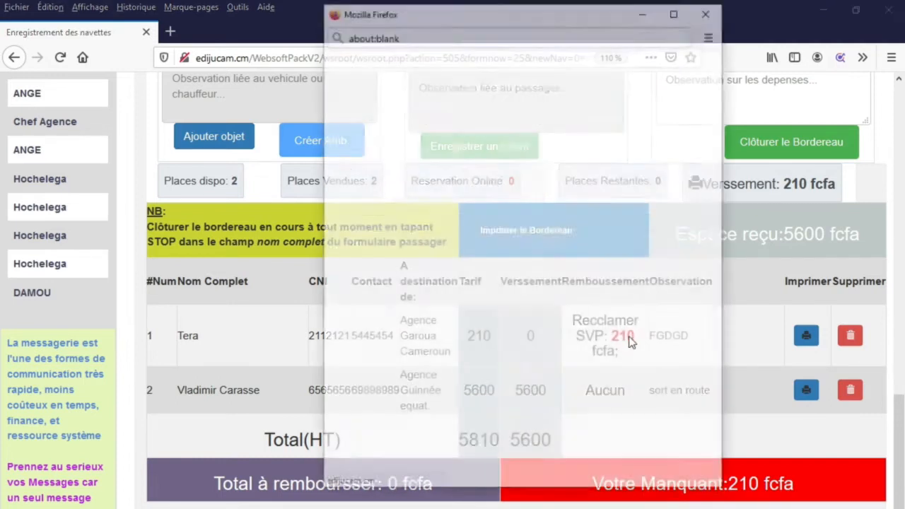
{"action": "left_click", "coordinate": [362, 228]}
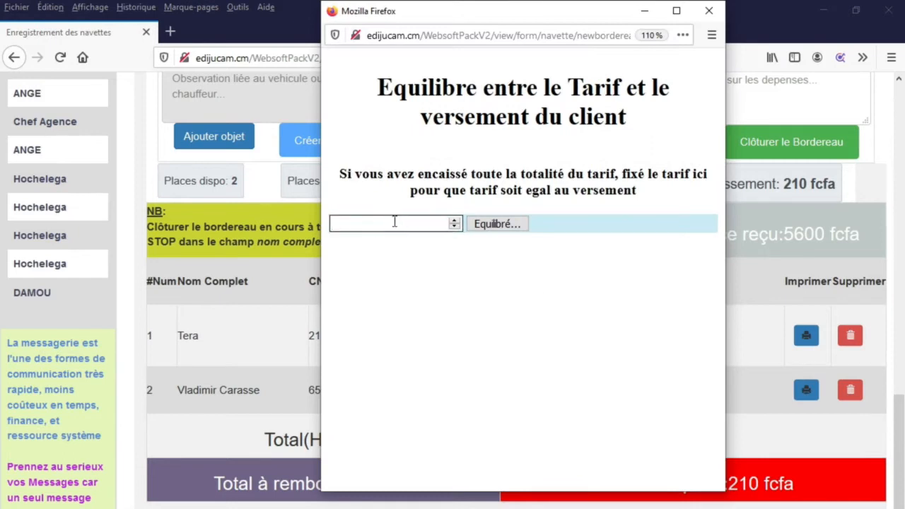
{"action": "type", "text": "210"}
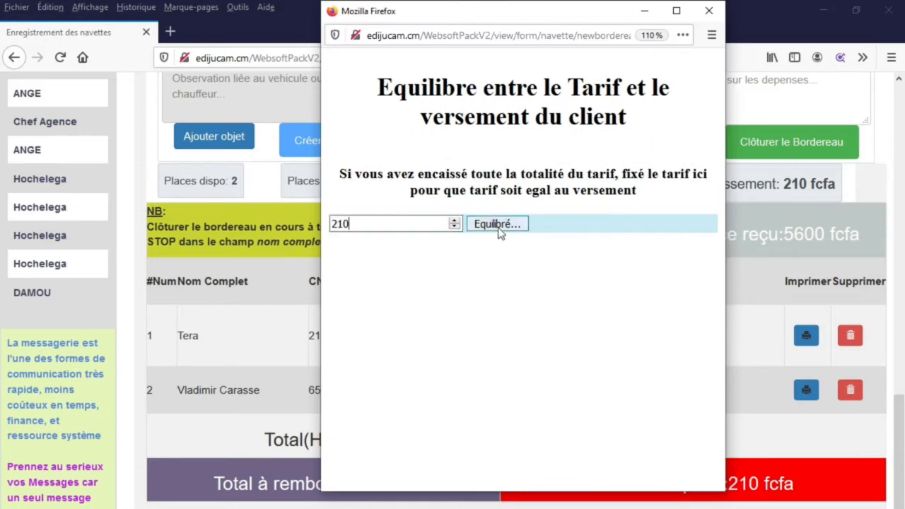
{"action": "left_click", "coordinate": [498, 226]}
{"action": "left_click", "coordinate": [468, 276]}
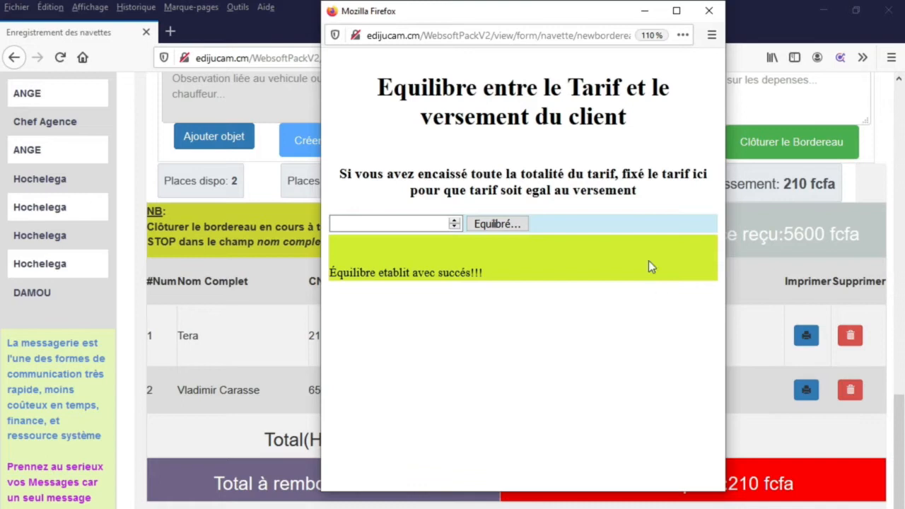
{"action": "left_click", "coordinate": [721, 10]}
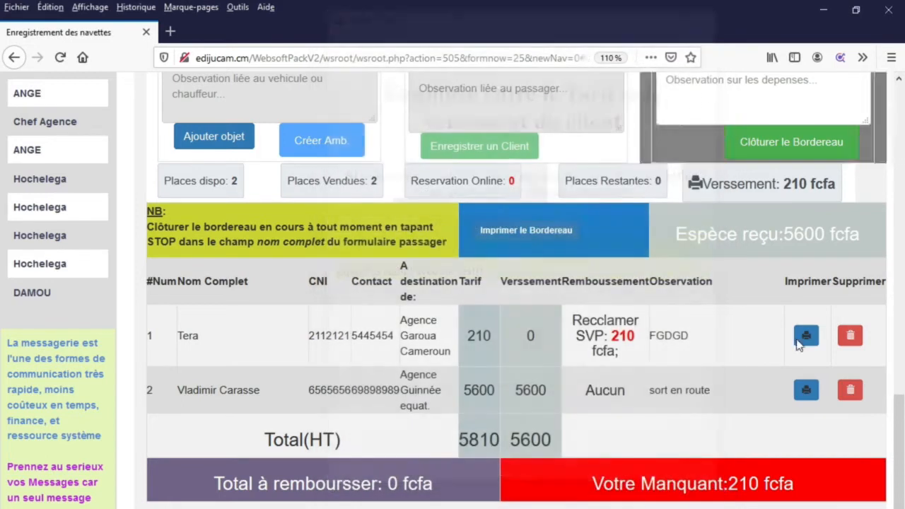
- Reload the page and enter 0 for baggage receipts, fuel and road fees
{"action": "right_click", "coordinate": [693, 458]}
{"action": "left_click", "coordinate": [807, 476]}
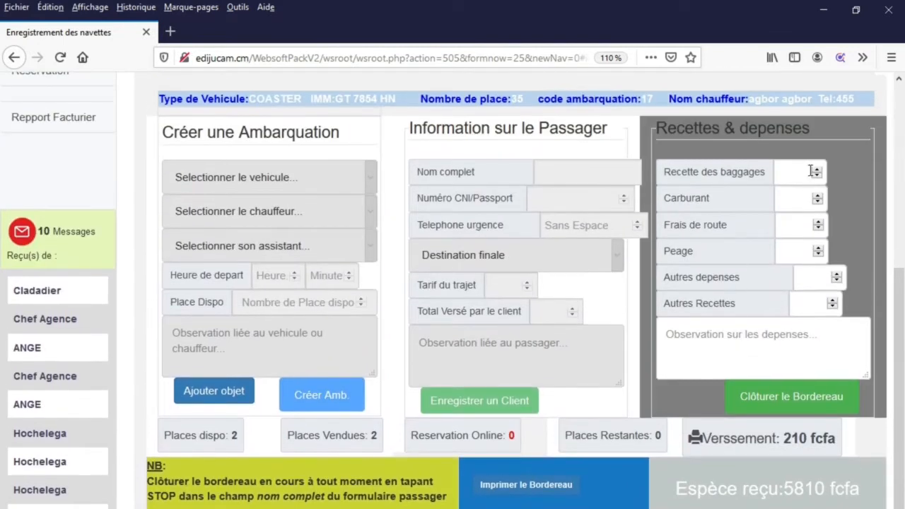
{"action": "left_click", "coordinate": [801, 171]}
{"action": "type", "text": "0"}
{"action": "left_click", "coordinate": [797, 202]}
{"action": "type", "text": "0"}
{"action": "left_click", "coordinate": [792, 224]}
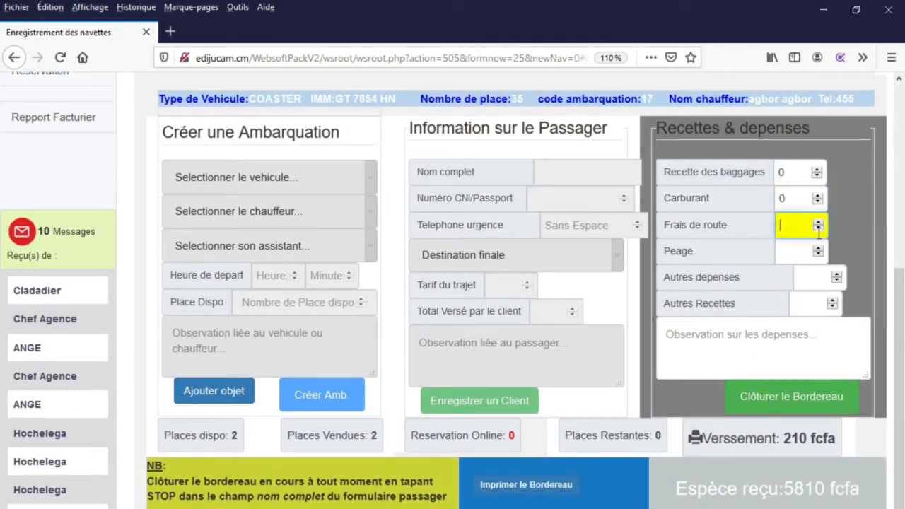
{"action": "type", "text": "0"}
- Enter 0 for toll, other expenses and other receipts, then close the bordereau and confirm
{"action": "left_click", "coordinate": [800, 253]}
{"action": "type", "text": "0"}
{"action": "left_click", "coordinate": [813, 277]}
{"action": "type", "text": "0"}
{"action": "left_click", "coordinate": [820, 304]}
{"action": "type", "text": "0"}
{"action": "left_click", "coordinate": [806, 414]}
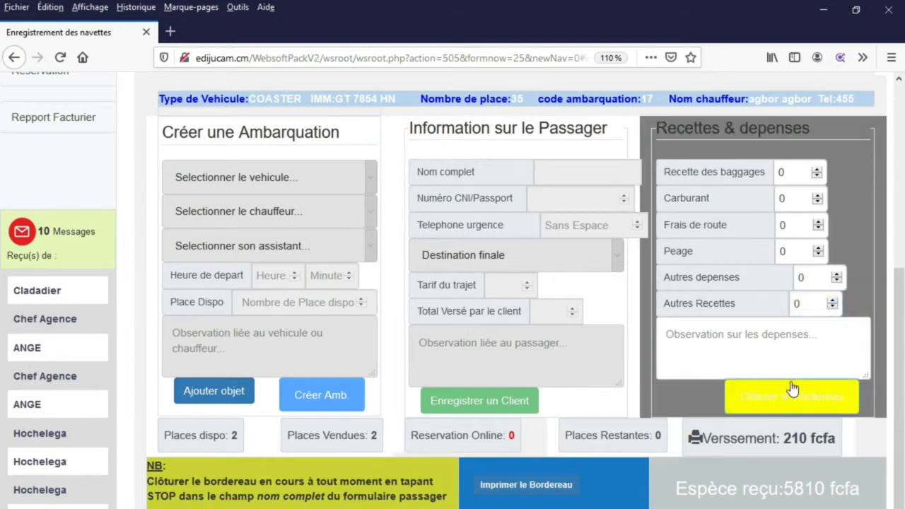
{"action": "left_click", "coordinate": [526, 326]}
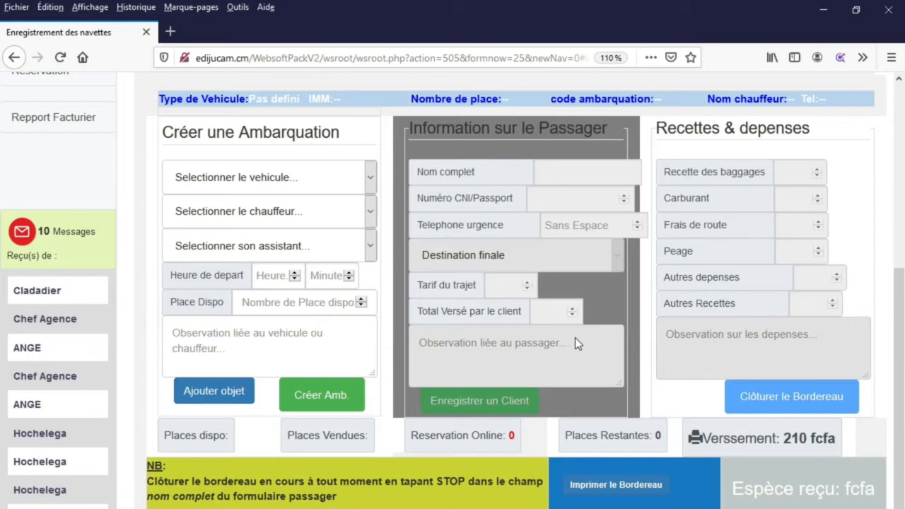
{"action": "left_click", "coordinate": [531, 410]}
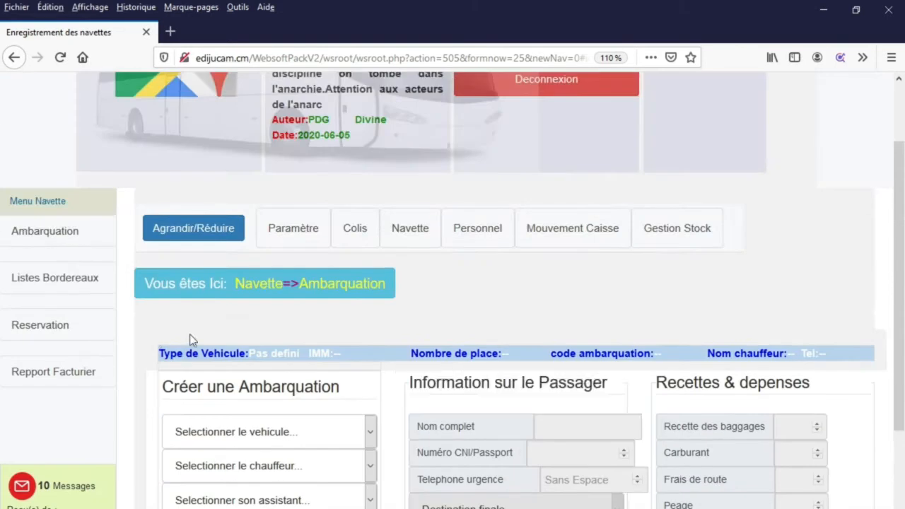
{"action": "left_click_drag", "start_coordinate": [834, 353], "coordinate": [161, 353]}
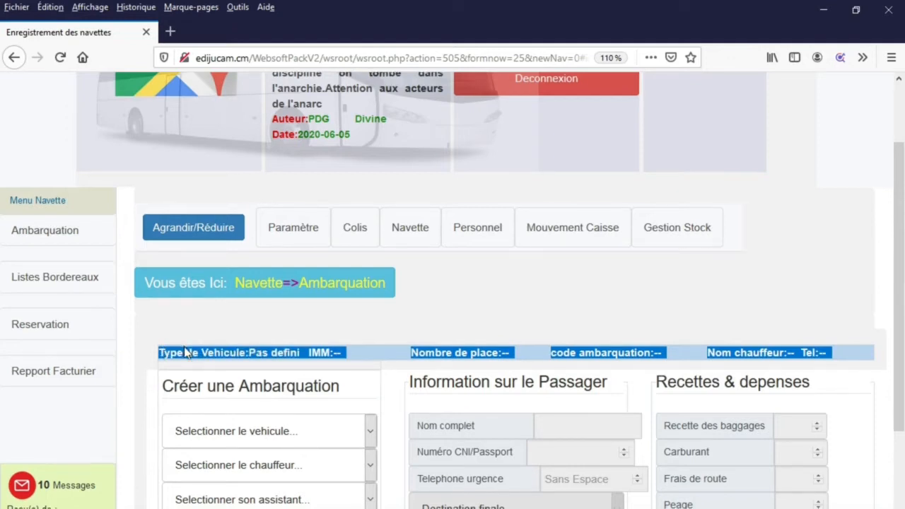
{"action": "scroll", "coordinate": [184, 351], "scroll_direction": "down", "scroll_amount": 5}
{"action": "scroll", "coordinate": [180, 357], "scroll_direction": "down", "scroll_amount": 3}
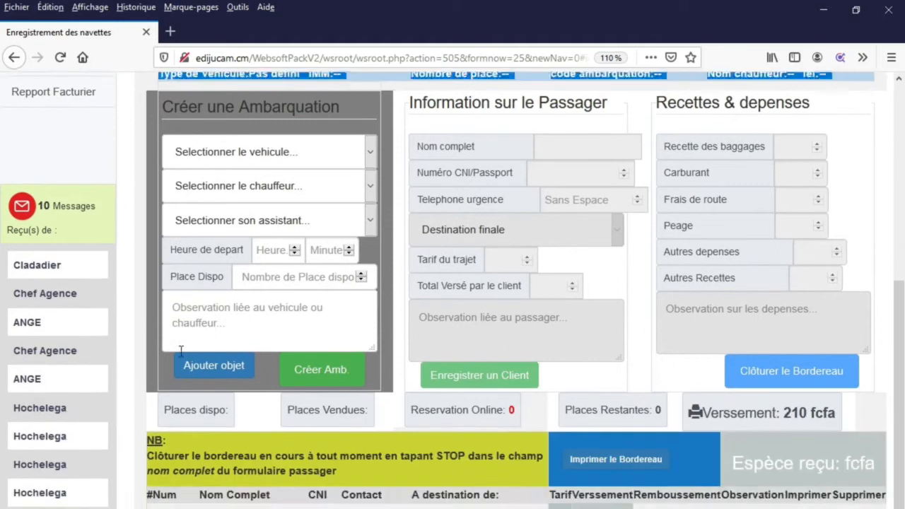
{"action": "scroll", "coordinate": [182, 347], "scroll_direction": "up", "scroll_amount": 2}
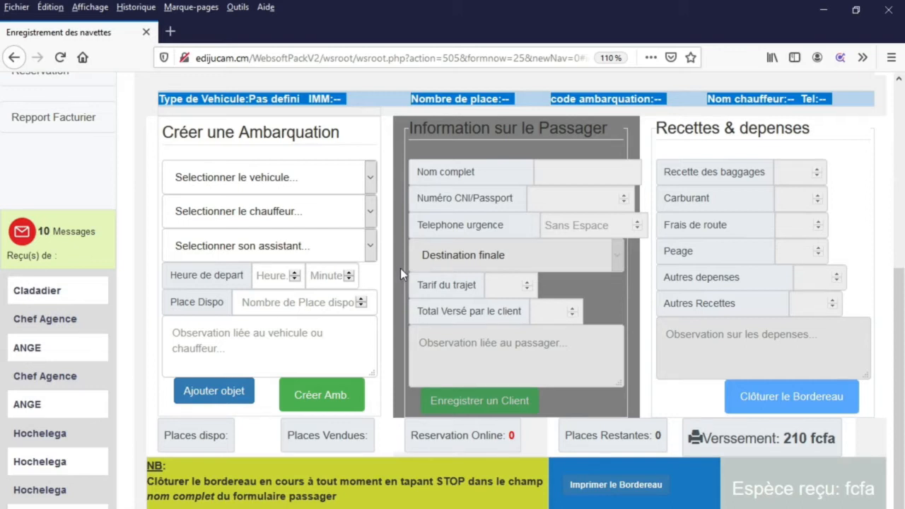
{"action": "left_click", "coordinate": [368, 185]}
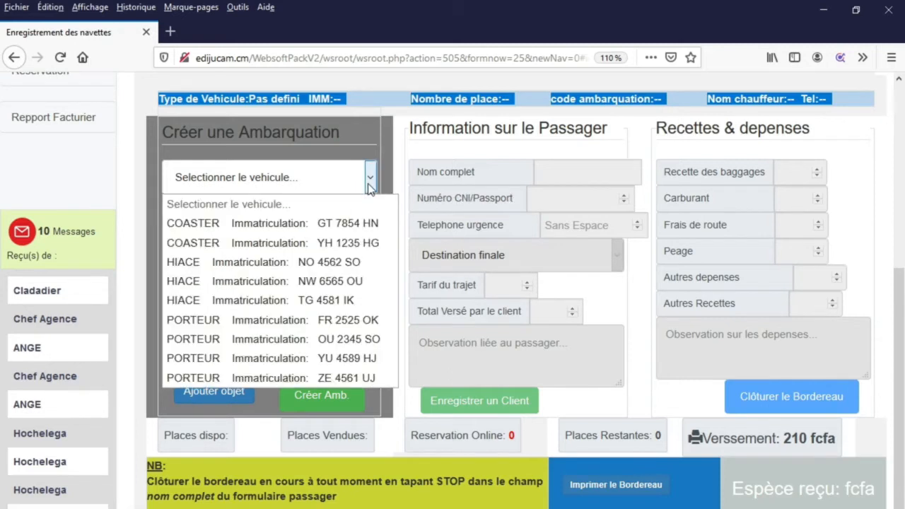
{"action": "left_click", "coordinate": [295, 381]}
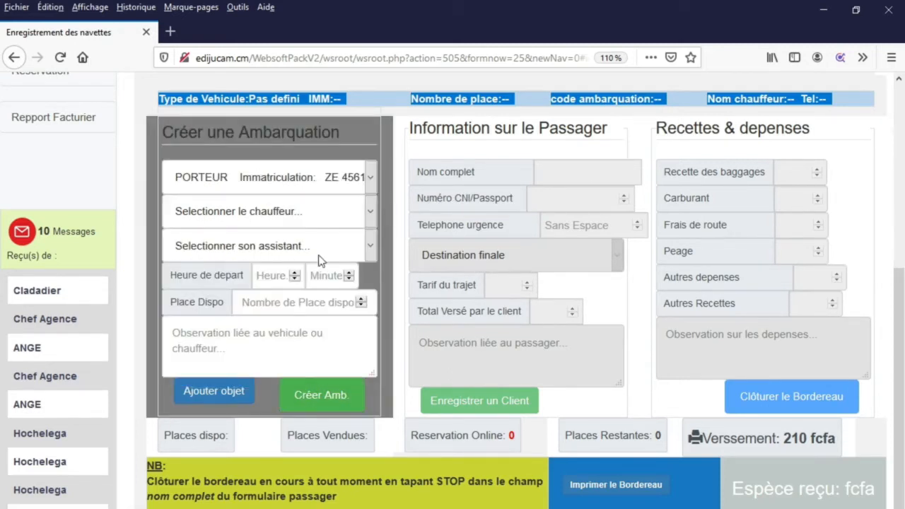
{"action": "left_click", "coordinate": [327, 221]}
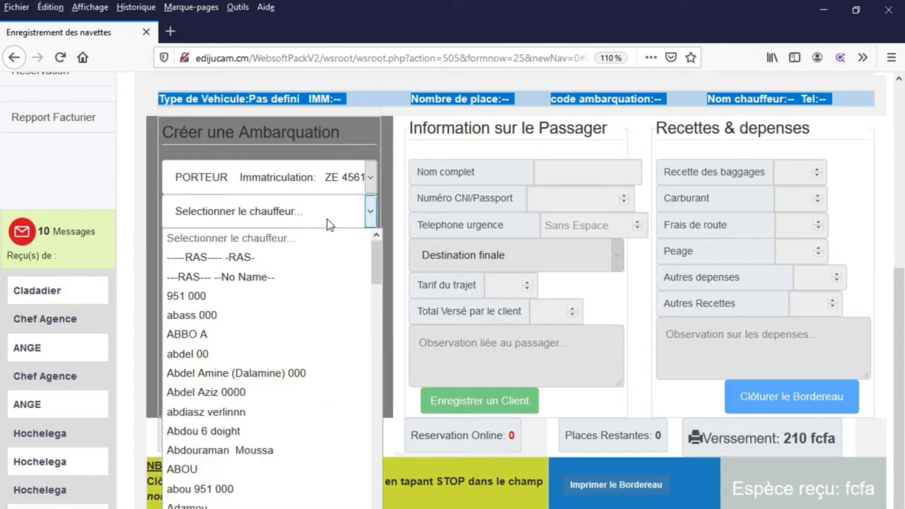
{"action": "left_click", "coordinate": [234, 508]}
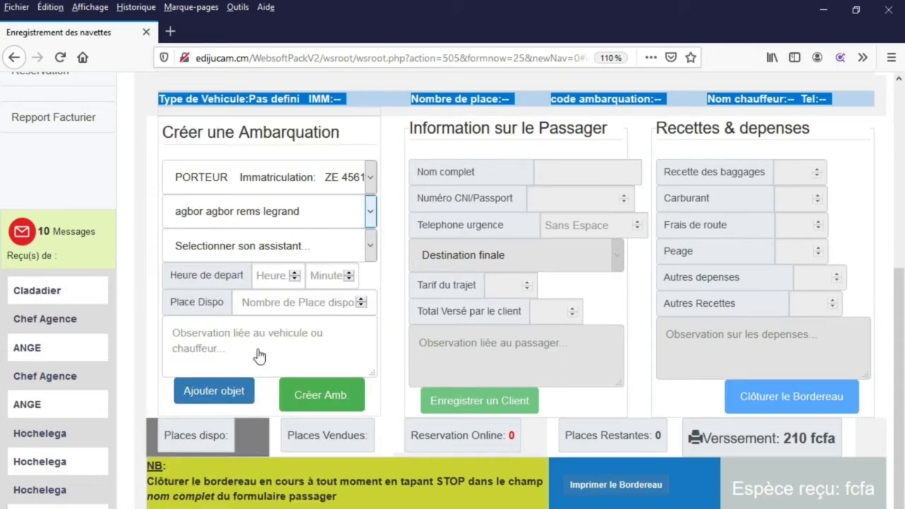
{"action": "left_click", "coordinate": [294, 251]}
{"action": "scroll", "coordinate": [256, 376], "scroll_direction": "down", "scroll_amount": 1}
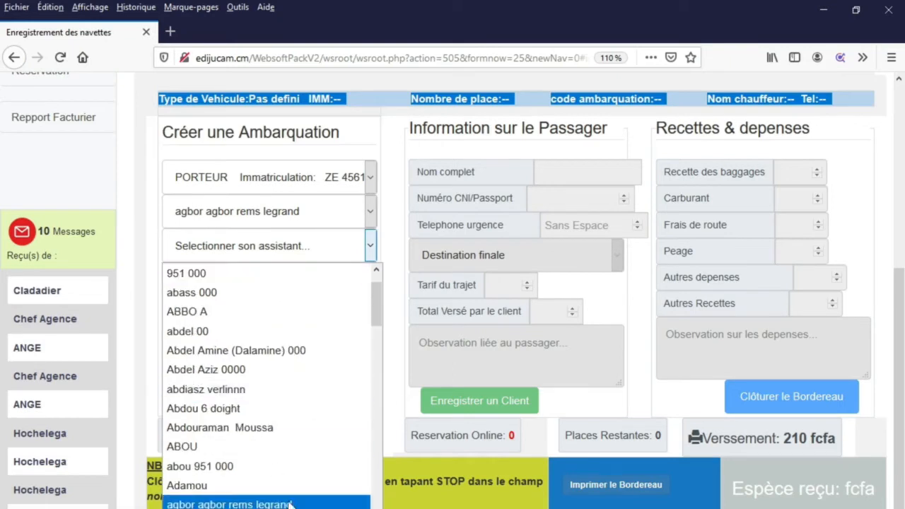
{"action": "left_click", "coordinate": [212, 508]}
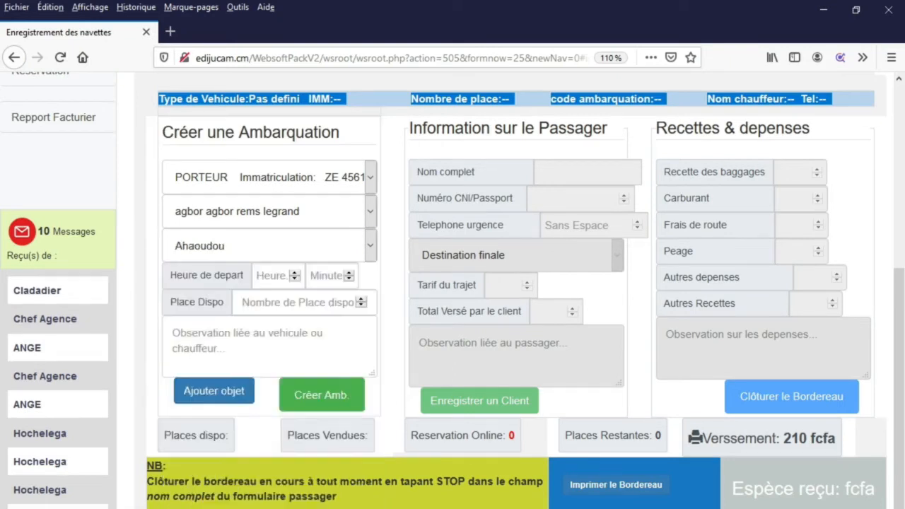
- Enter departure time 12:20, 70 available seats and observation RAS
{"action": "left_click", "coordinate": [273, 275]}
{"action": "type", "text": "12"}
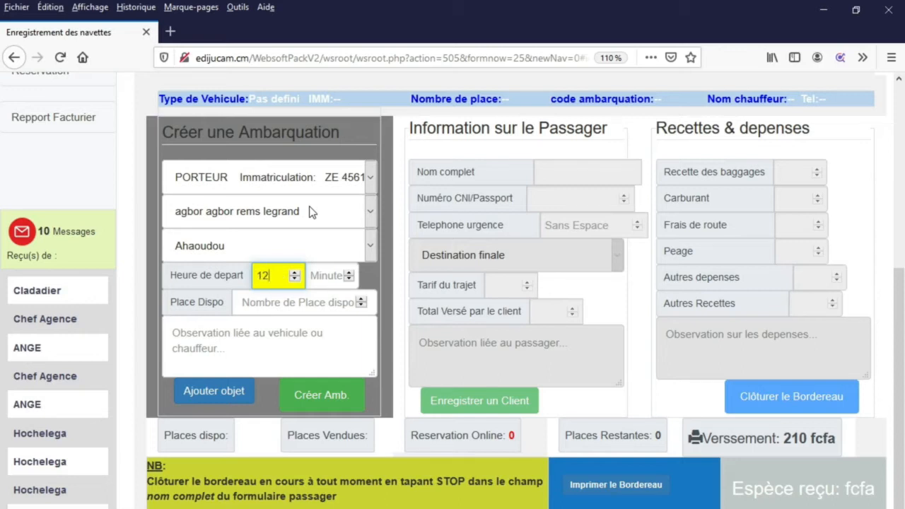
{"action": "key", "text": "Tab"}
{"action": "type", "text": "20"}
{"action": "key", "text": "Tab"}
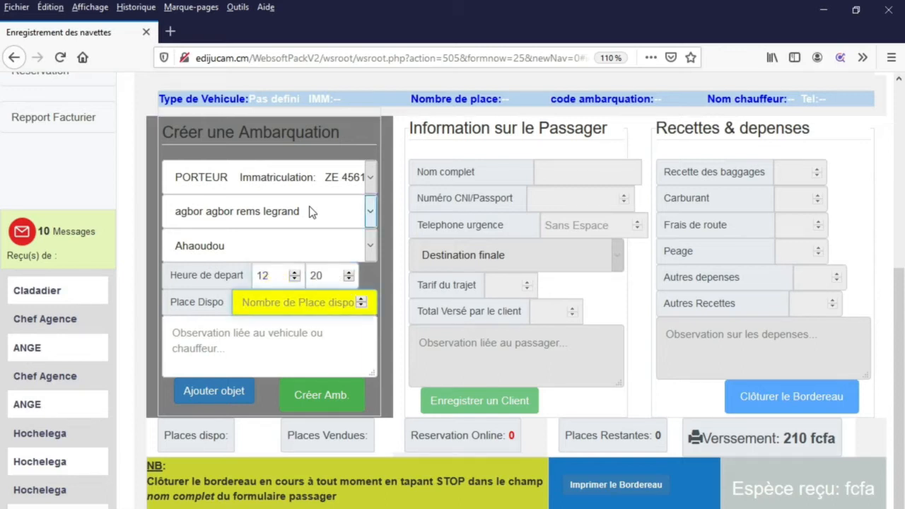
{"action": "type", "text": "70"}
{"action": "left_click", "coordinate": [257, 324]}
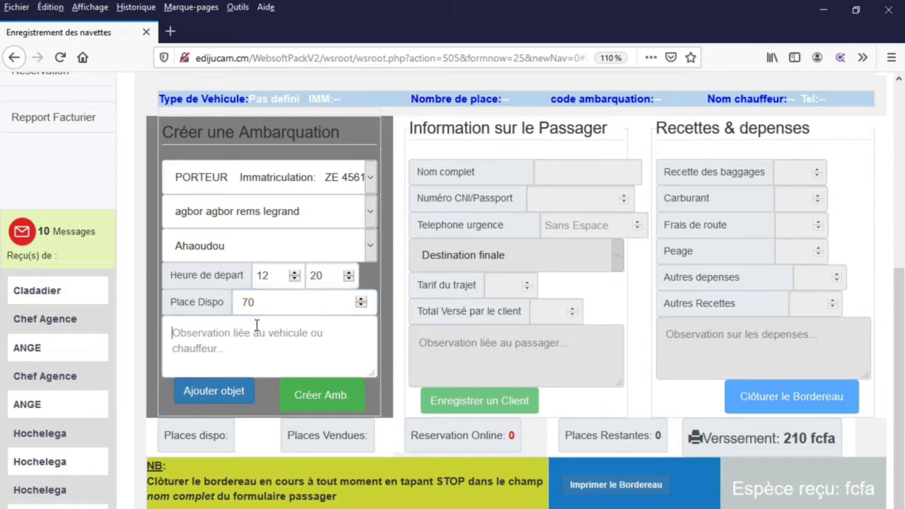
{"action": "type", "text": "RAS"}
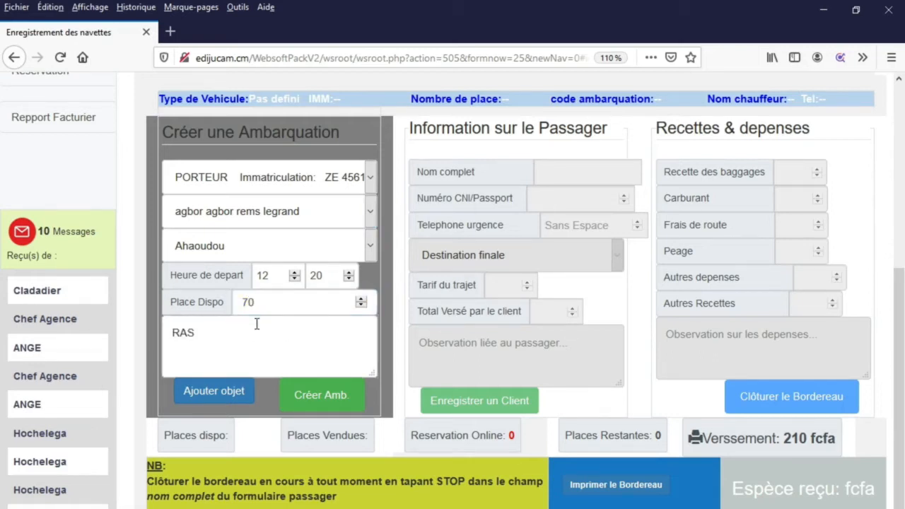
{"action": "scroll", "coordinate": [382, 174], "scroll_direction": "down", "scroll_amount": 2}
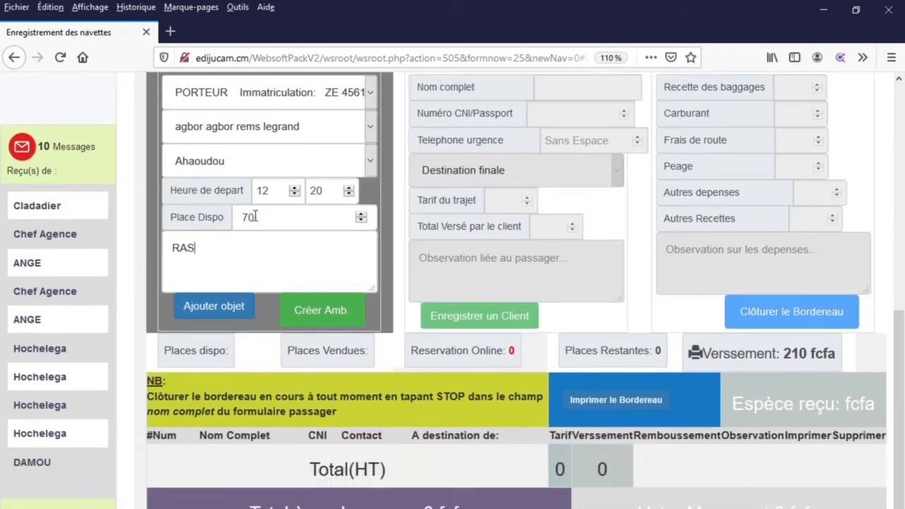
- Correct the available seats to 3 and create the embarkation
{"action": "left_click_drag", "start_coordinate": [268, 217], "coordinate": [239, 217]}
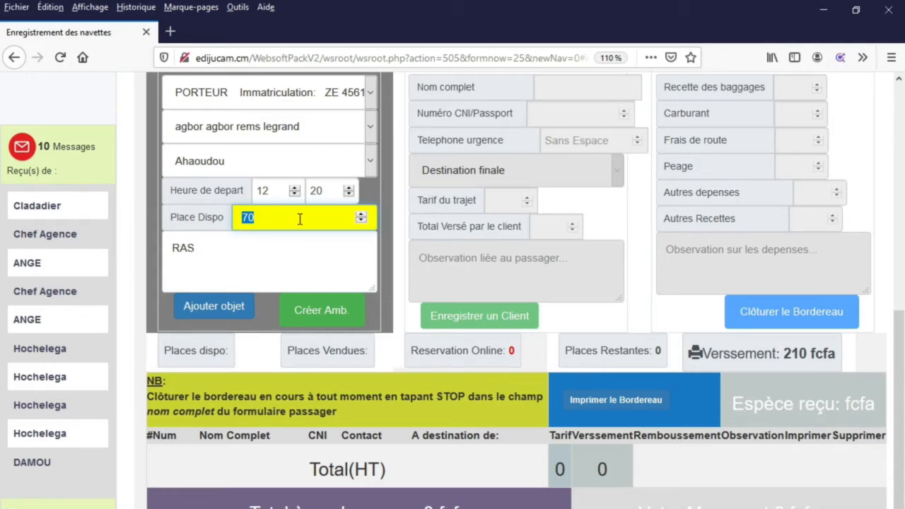
{"action": "type", "text": "71"}
{"action": "left_click_drag", "start_coordinate": [269, 217], "coordinate": [209, 220]}
{"action": "type", "text": "3"}
{"action": "left_click", "coordinate": [320, 315]}
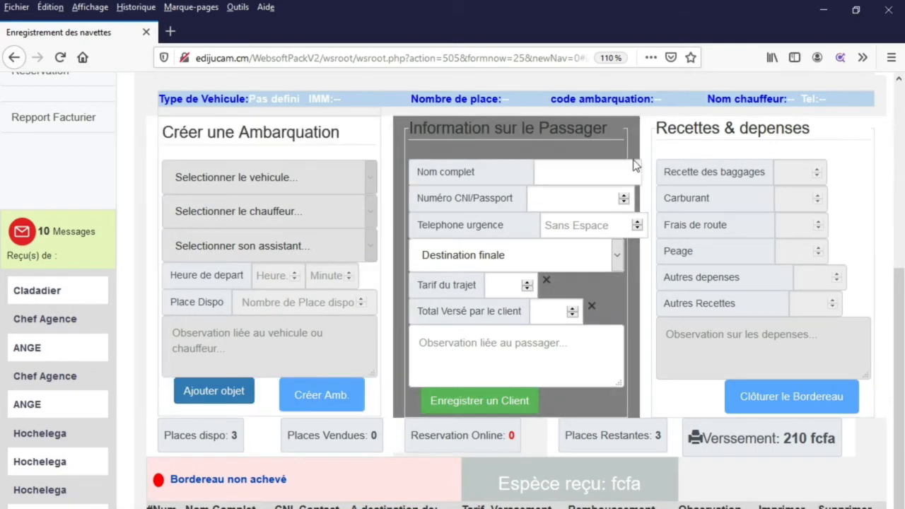
{"action": "left_click", "coordinate": [573, 173]}
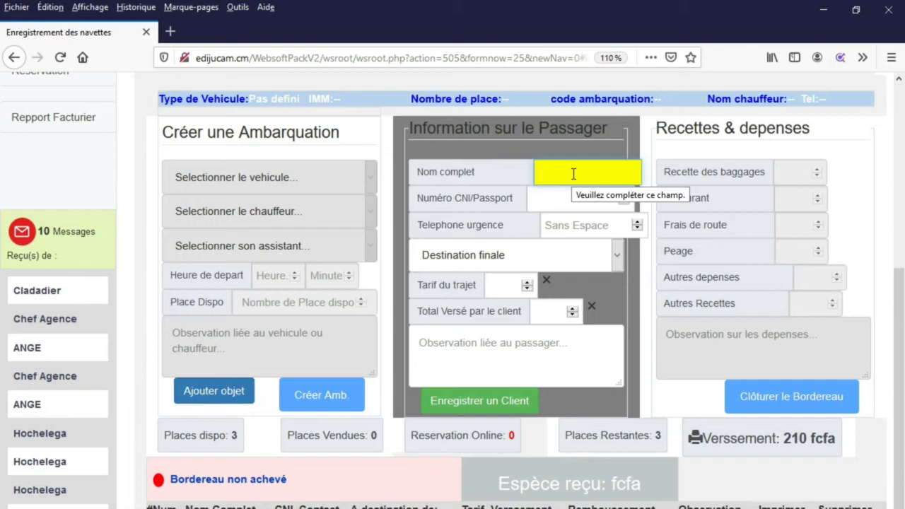
{"action": "left_click_drag", "start_coordinate": [186, 97], "coordinate": [853, 99]}
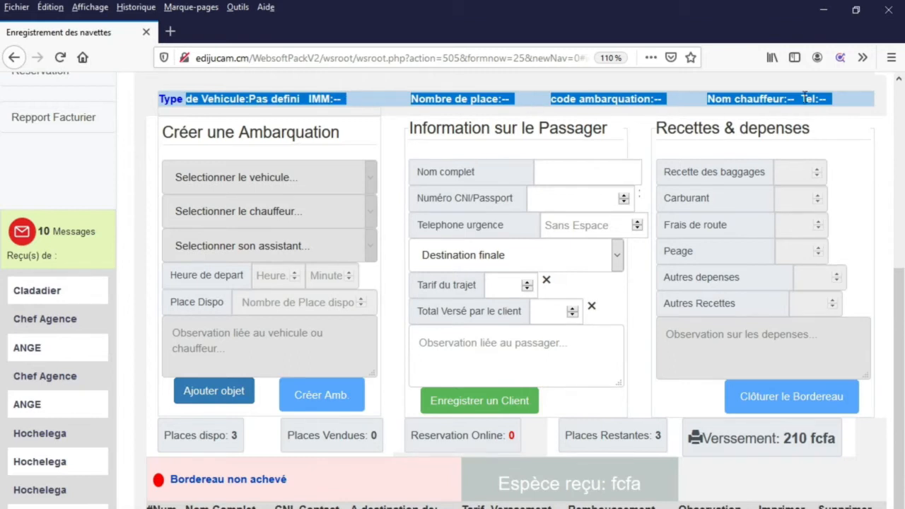
- Enter the passenger's full name, correcting its first letter to uppercase
{"action": "left_click", "coordinate": [563, 171]}
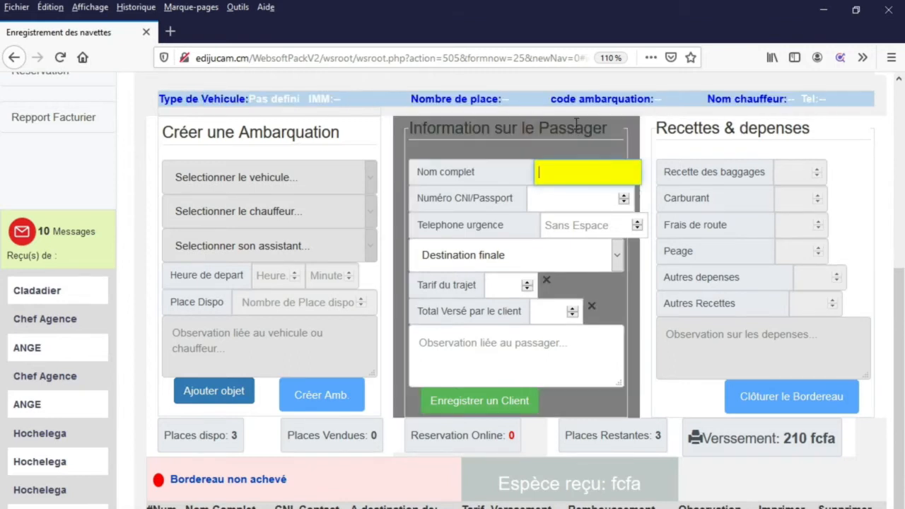
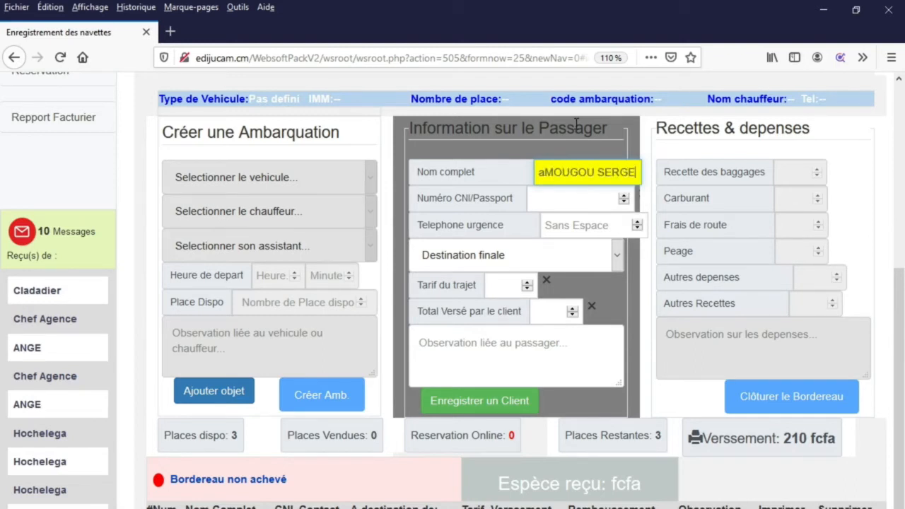
{"action": "left_click_drag", "start_coordinate": [535, 172], "coordinate": [544, 172]}
{"action": "left_click", "coordinate": [546, 175]}
{"action": "key", "text": "BackSpace"}
{"action": "type", "text": "a"}
{"action": "key", "text": "BackSpace"}
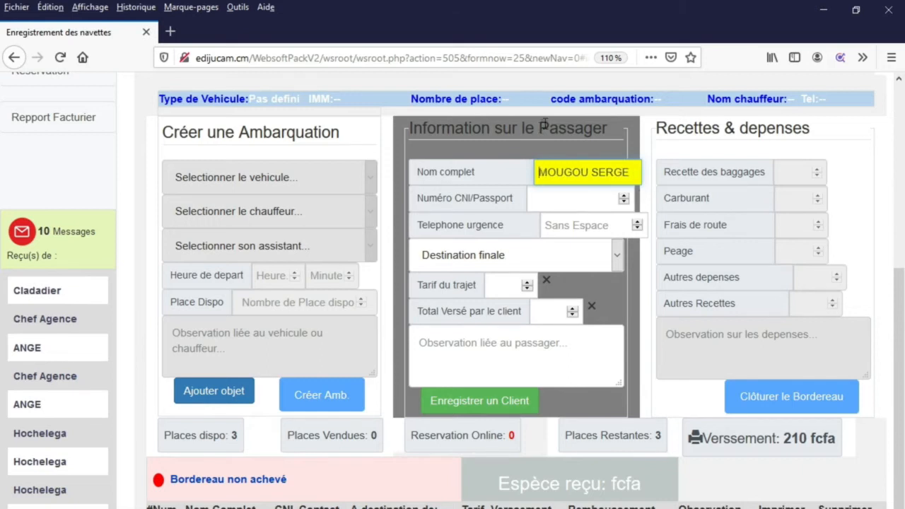
{"action": "type", "text": "A"}
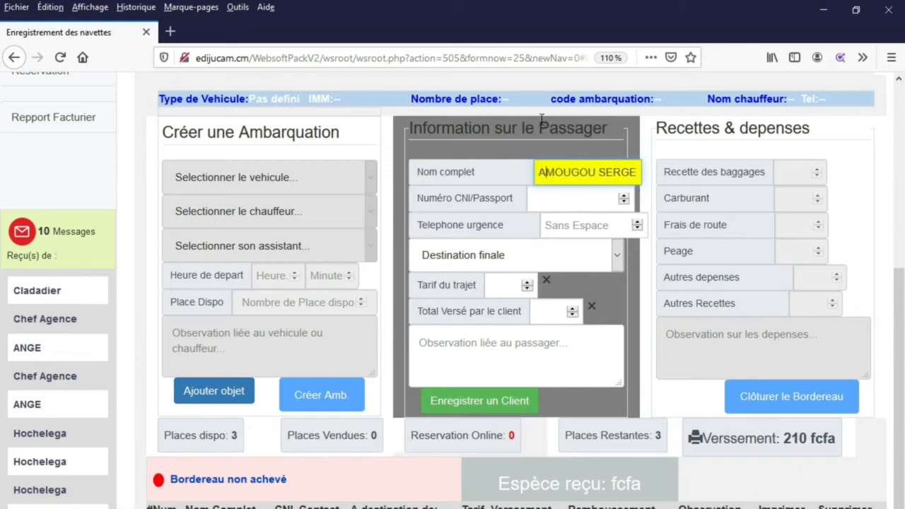
- Fill in the passenger's ID number and emergency phone, pick the destination, and enter fare 15000
{"action": "left_click", "coordinate": [570, 202]}
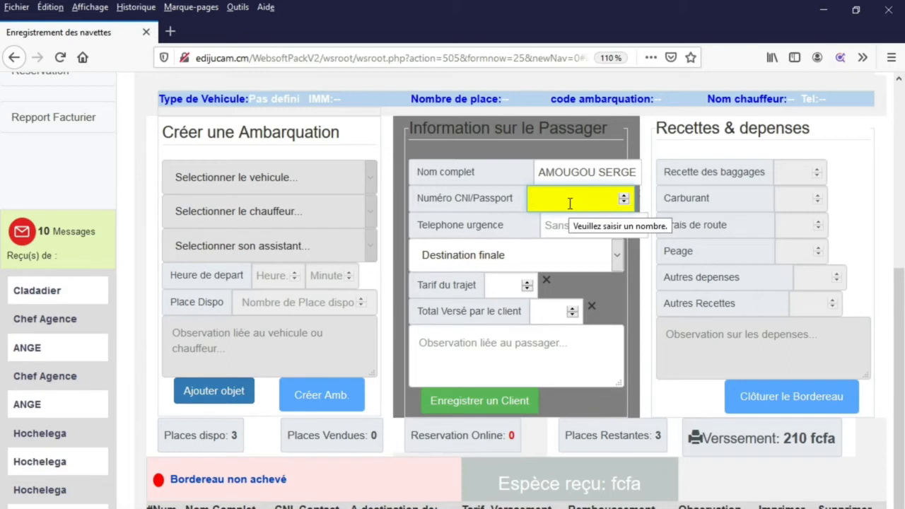
{"action": "type", "text": "02555445"}
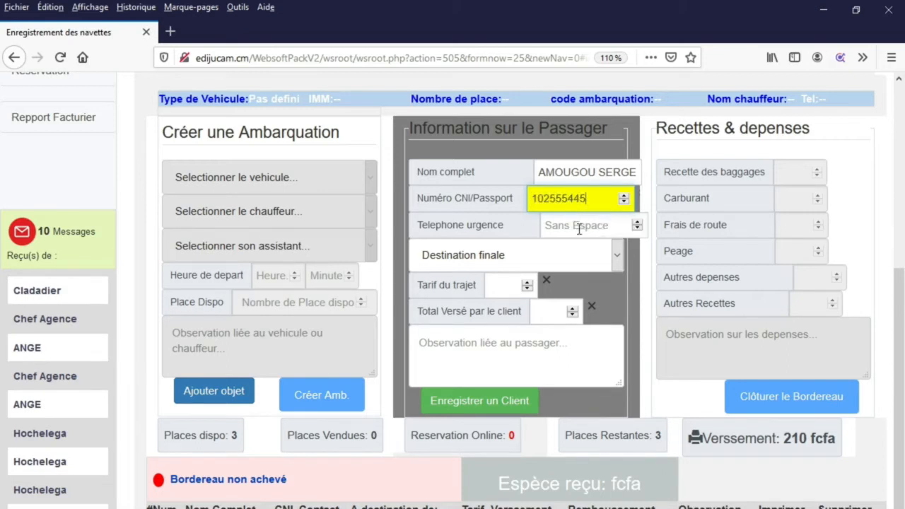
{"action": "left_click", "coordinate": [575, 225]}
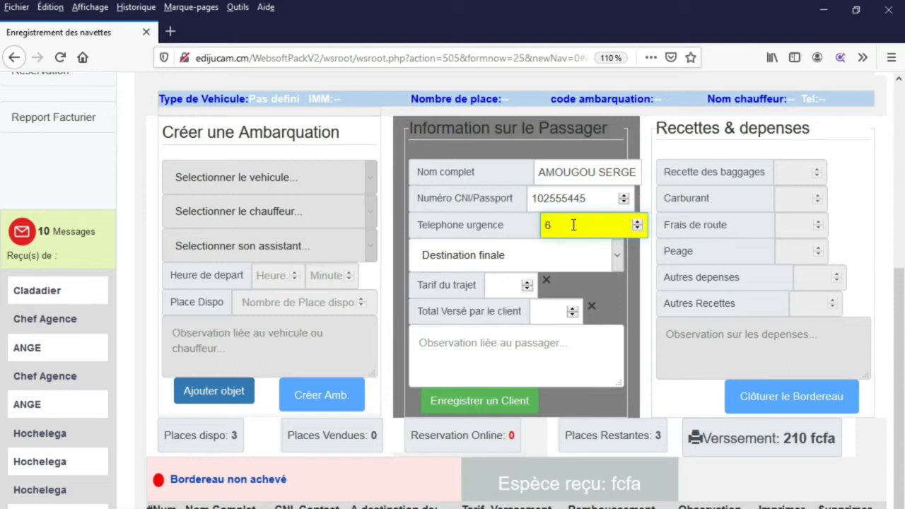
{"action": "left_click", "coordinate": [536, 256]}
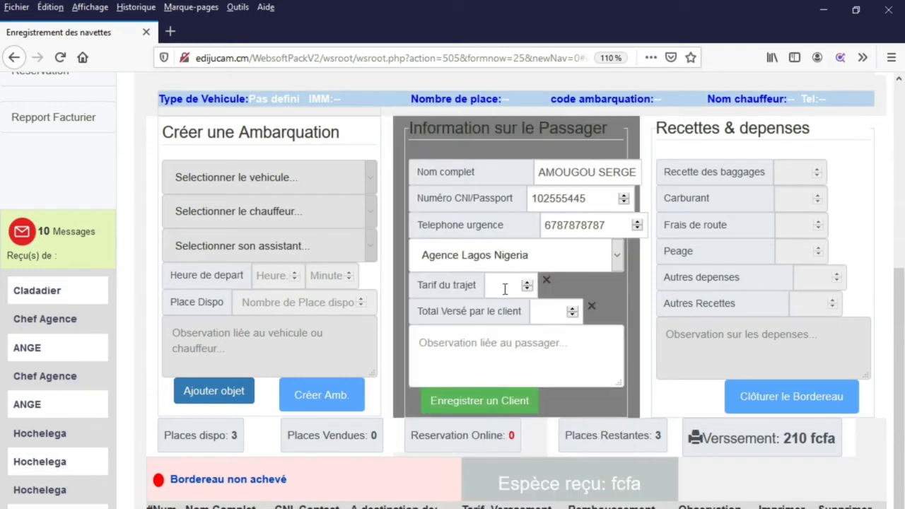
{"action": "left_click", "coordinate": [507, 283]}
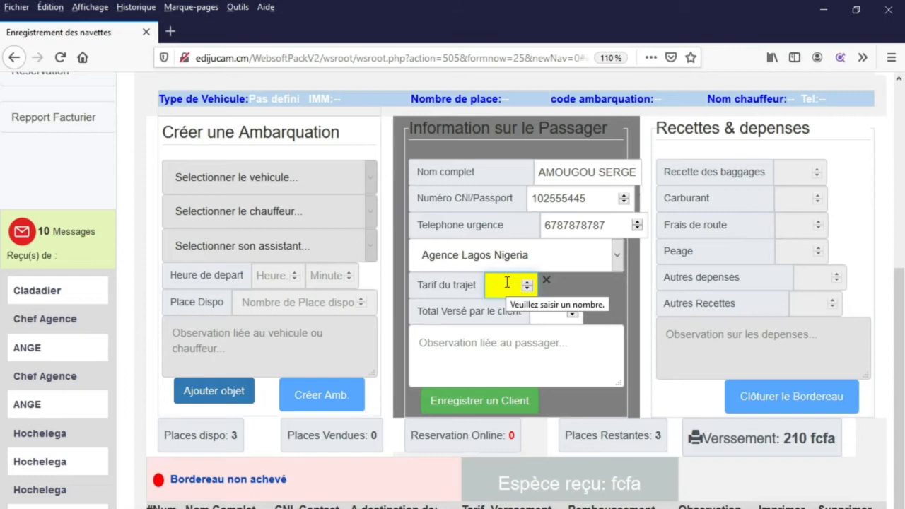
{"action": "type", "text": "15000"}
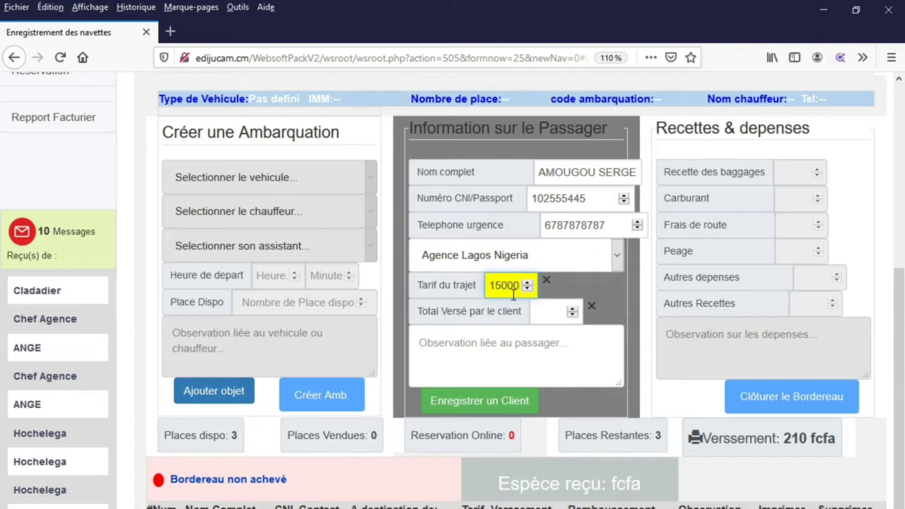
- Enter 20000 as amount paid and set the observation to RAS instead of LAGOS
{"action": "left_click", "coordinate": [430, 344]}
{"action": "left_click", "coordinate": [558, 314]}
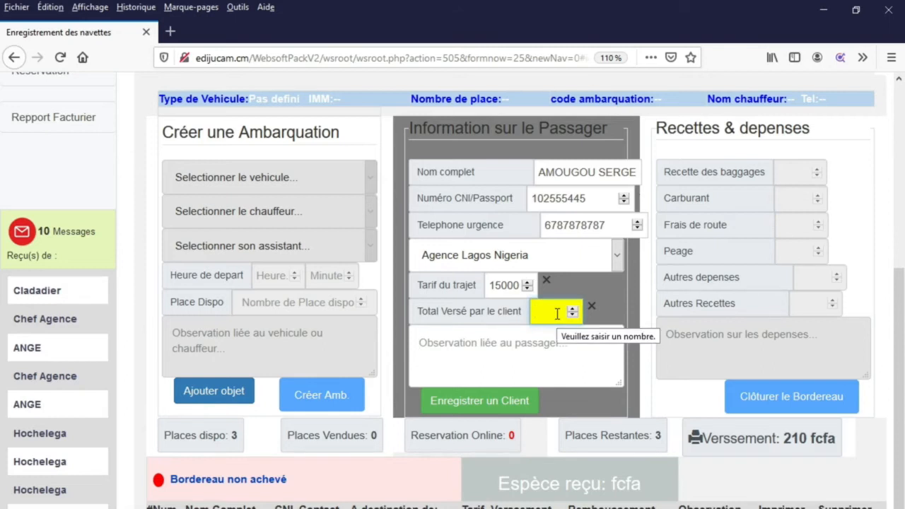
{"action": "type", "text": "20000"}
{"action": "key", "text": "Tab"}
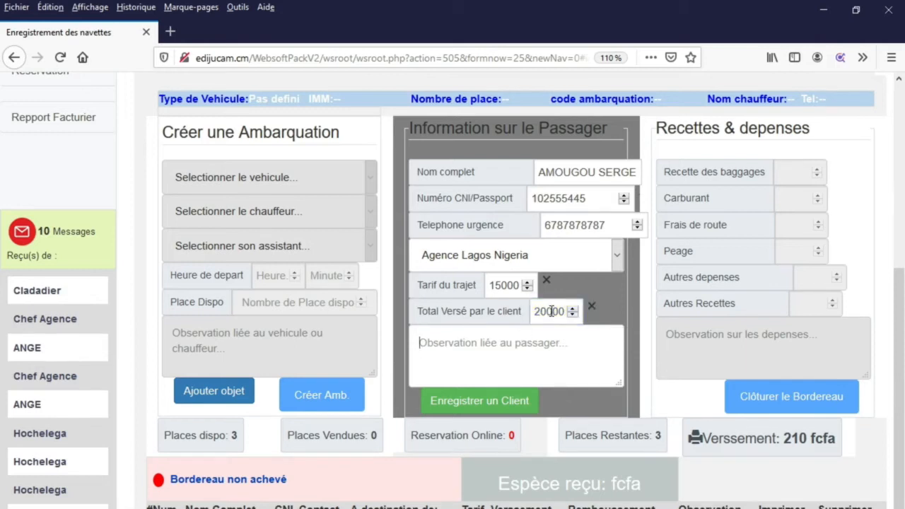
{"action": "left_click_drag", "start_coordinate": [542, 311], "coordinate": [570, 314]}
{"action": "left_click_drag", "start_coordinate": [491, 285], "coordinate": [521, 284]}
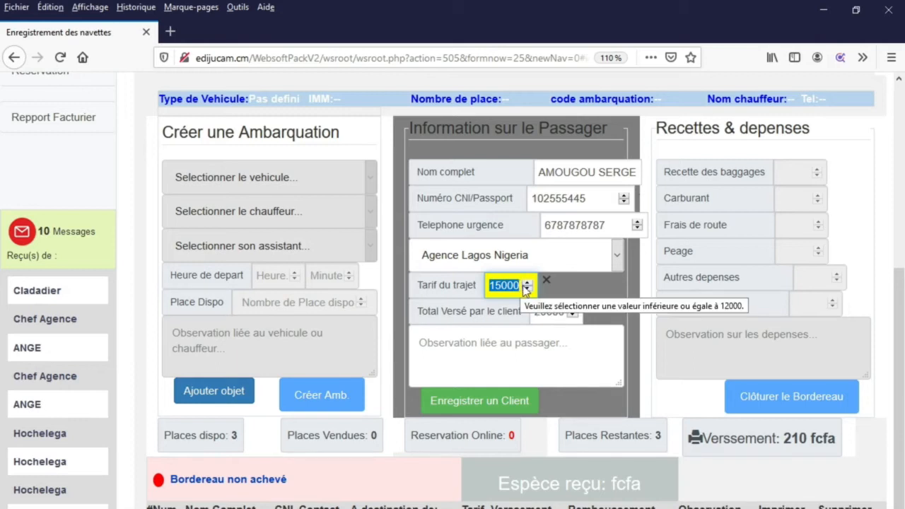
{"action": "left_click", "coordinate": [476, 344]}
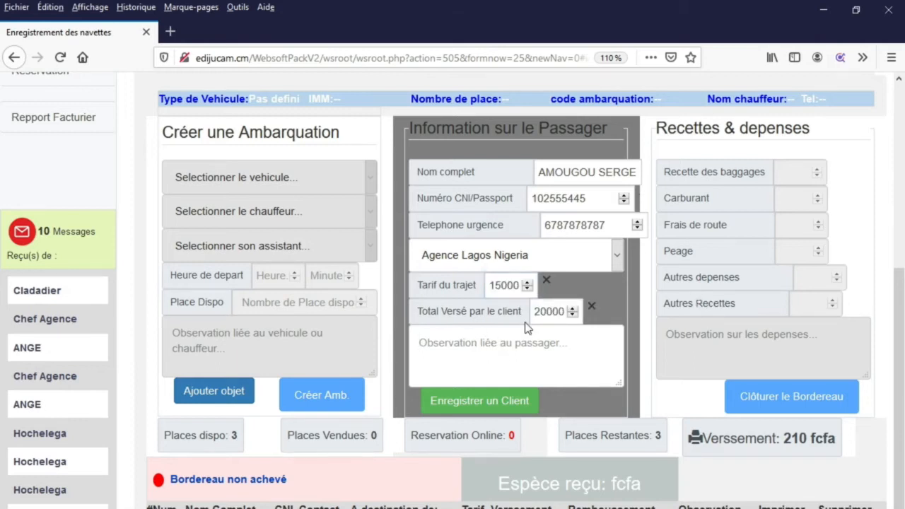
{"action": "type", "text": "L"}
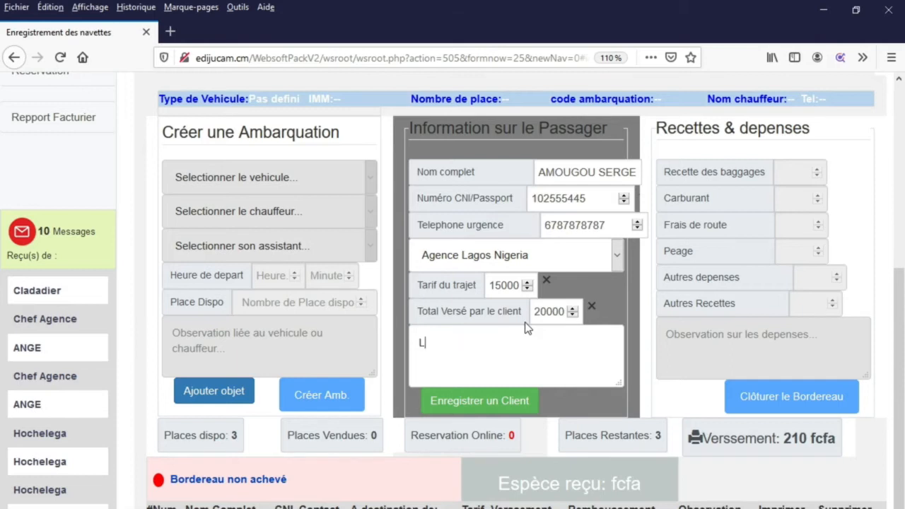
{"action": "type", "text": "AGOS"}
{"action": "key", "text": "BackSpace"}
{"action": "key", "text": "BackSpace"}
{"action": "key", "text": "BackSpace"}
{"action": "key", "text": "BackSpace"}
{"action": "key", "text": "BackSpace"}
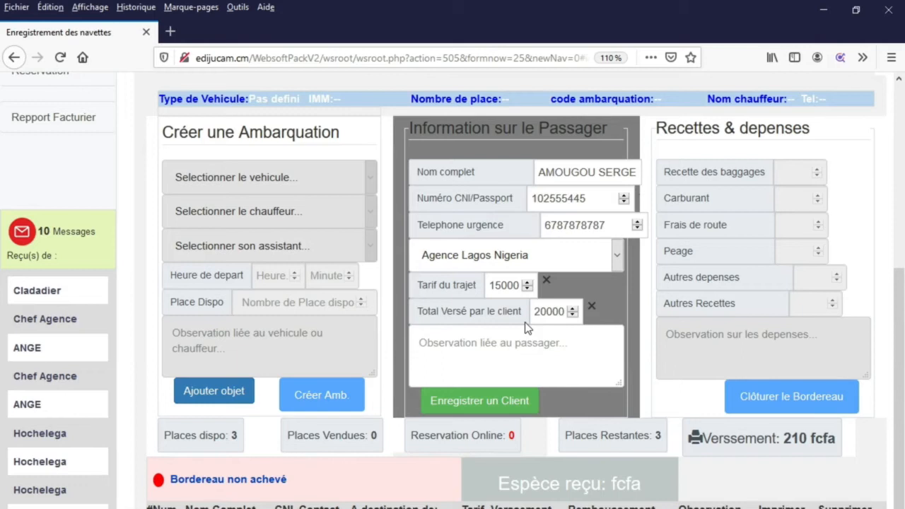
{"action": "type", "text": "RAS"}
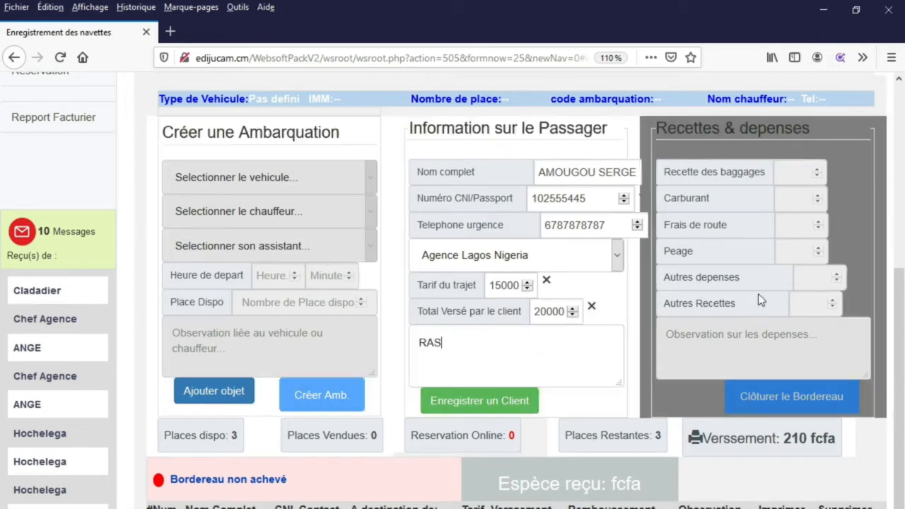
- Check the 15000 trip fare and 20000 amount paid fields
{"action": "scroll", "coordinate": [495, 285], "scroll_direction": "down", "scroll_amount": 2}
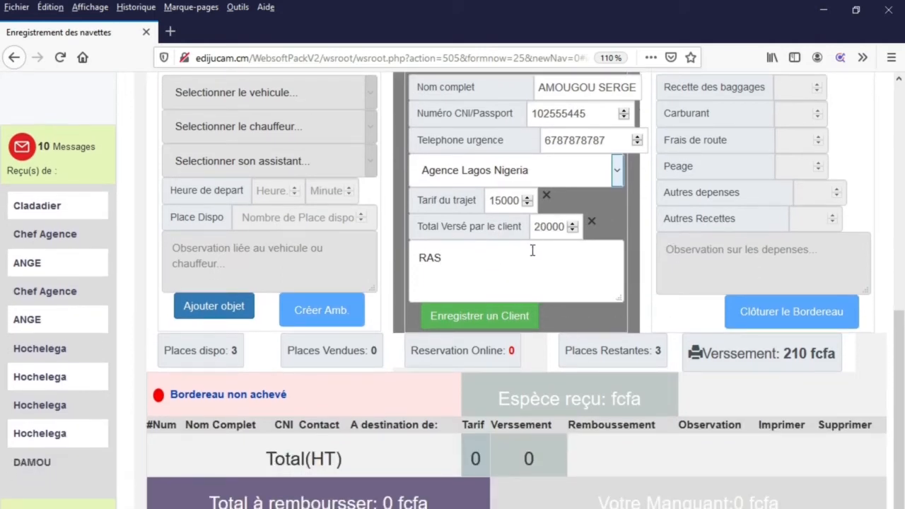
{"action": "left_click", "coordinate": [495, 200]}
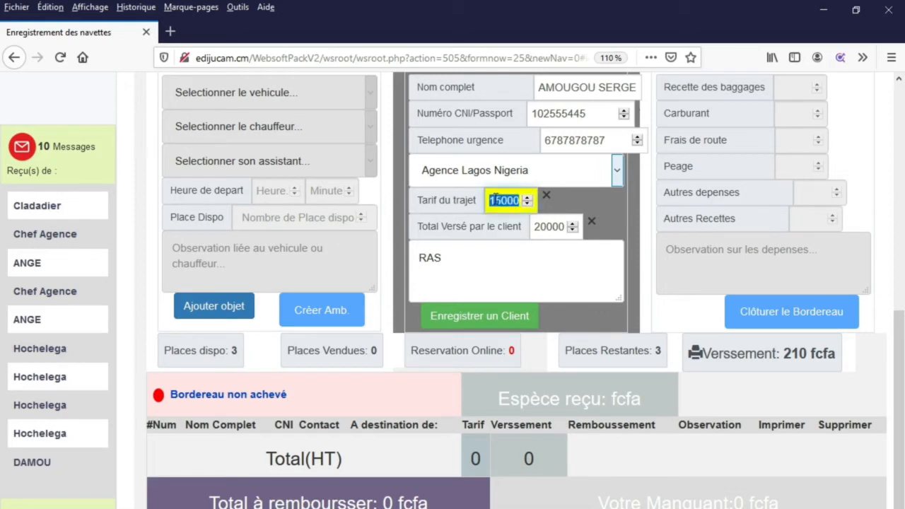
{"action": "left_click", "coordinate": [553, 227]}
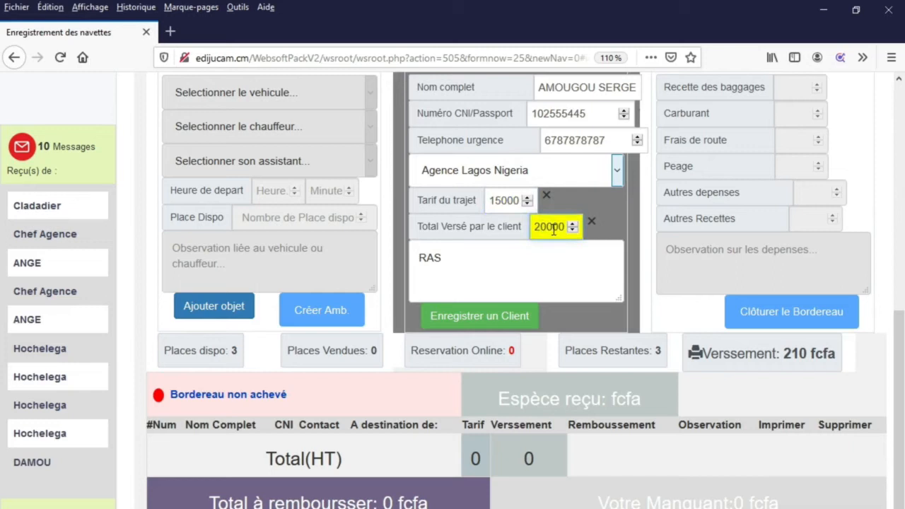
{"action": "left_click_drag", "start_coordinate": [534, 227], "coordinate": [570, 232]}
{"action": "left_click_drag", "start_coordinate": [489, 200], "coordinate": [521, 201]}
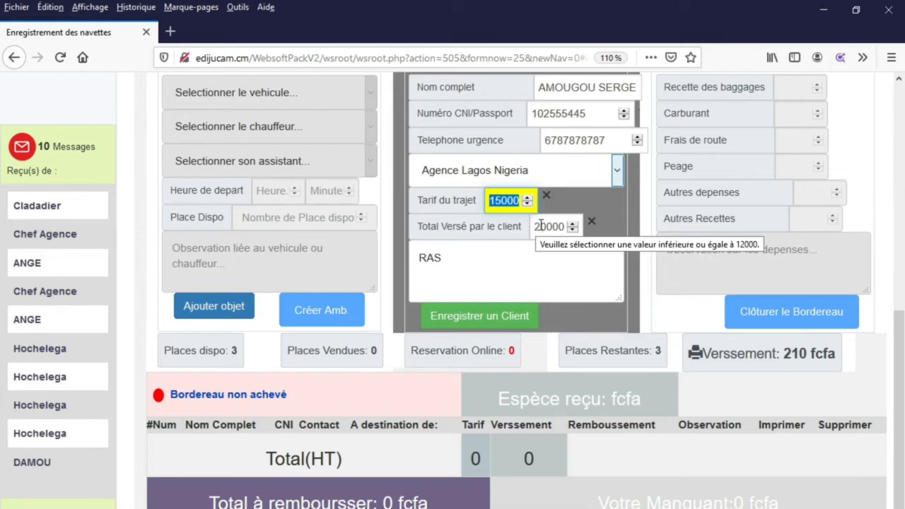
- Save the first passenger, then enter the next passenger's name, ID number and emergency phone
{"action": "left_click", "coordinate": [481, 320]}
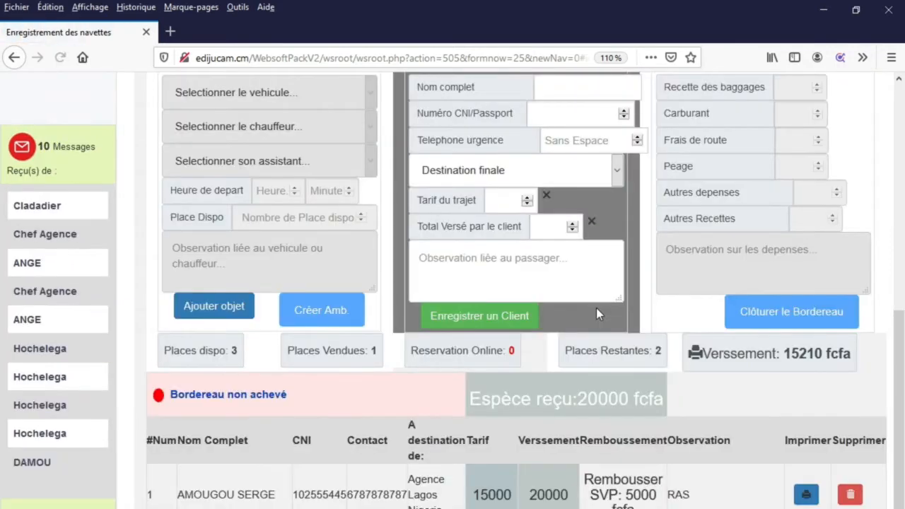
{"action": "scroll", "coordinate": [596, 310], "scroll_direction": "up", "scroll_amount": 3}
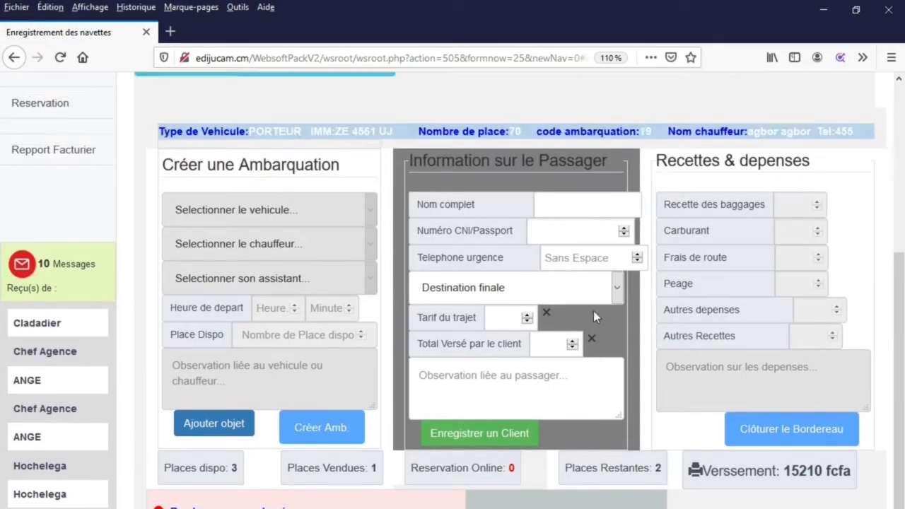
{"action": "left_click", "coordinate": [574, 261]}
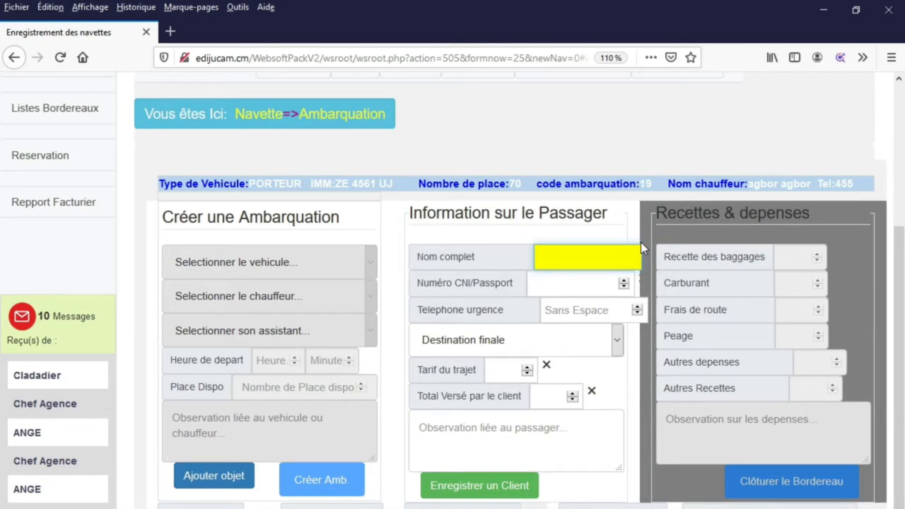
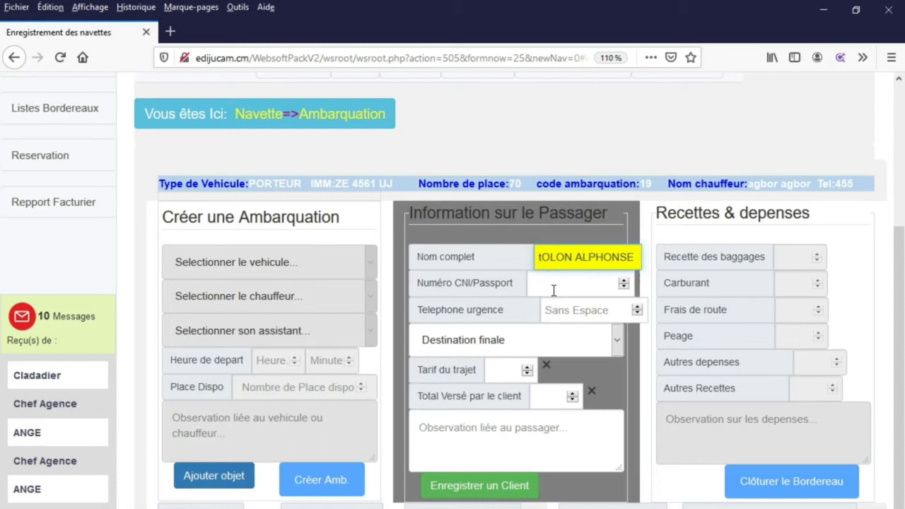
{"action": "left_click", "coordinate": [557, 283]}
{"action": "type", "text": "10211221"}
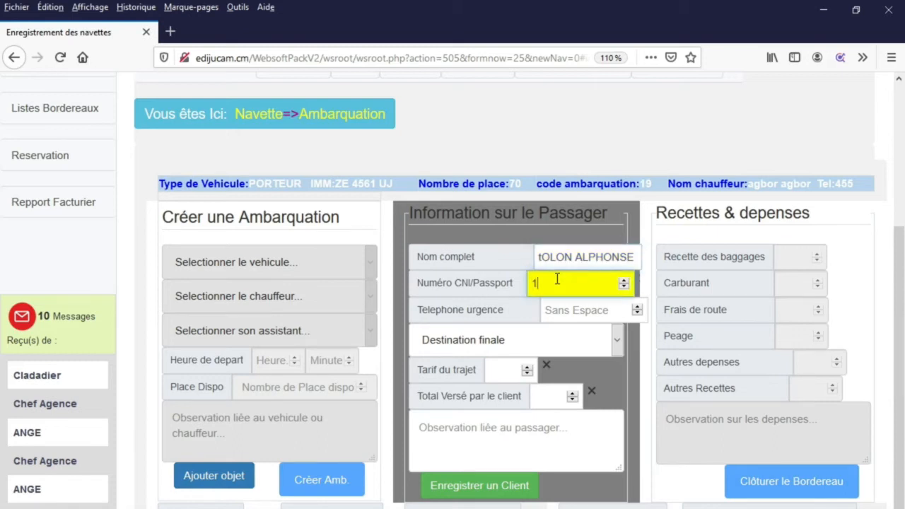
{"action": "left_click", "coordinate": [579, 309]}
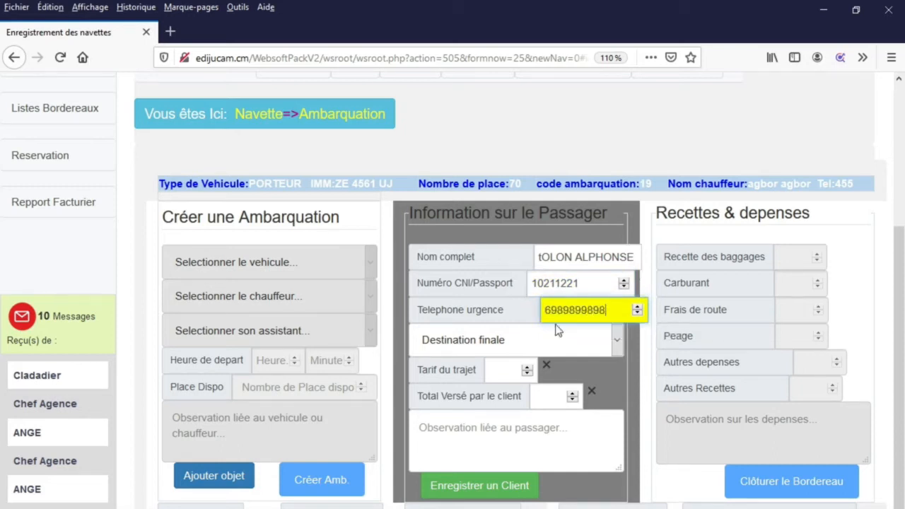
- Set destination Agence Lagos Nigeria, fare 15000, paid 14000, observation FDSFDF, and save the passenger
{"action": "left_click", "coordinate": [509, 341]}
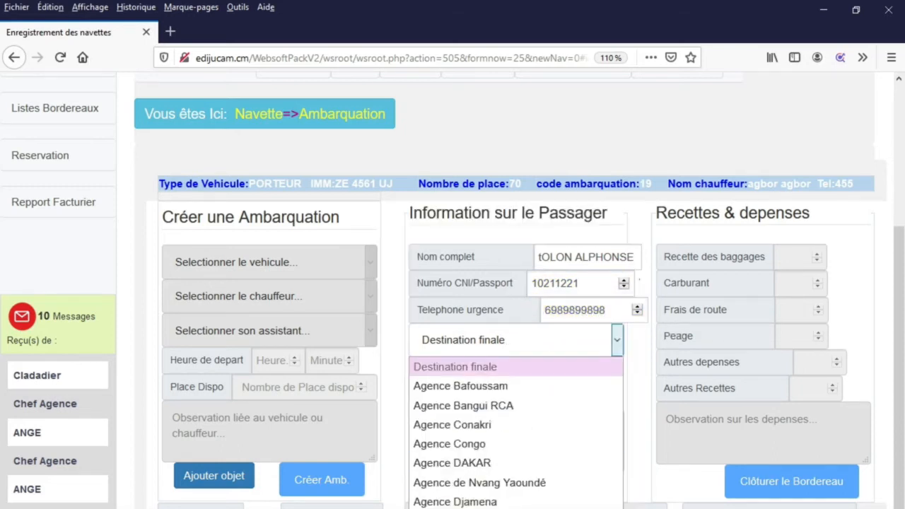
{"action": "left_click", "coordinate": [489, 505]}
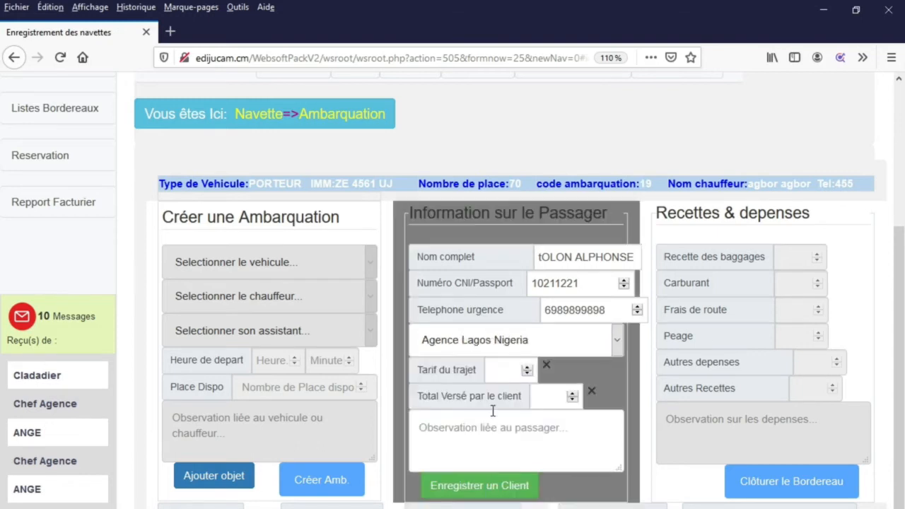
{"action": "left_click", "coordinate": [505, 370]}
{"action": "type", "text": "15000"}
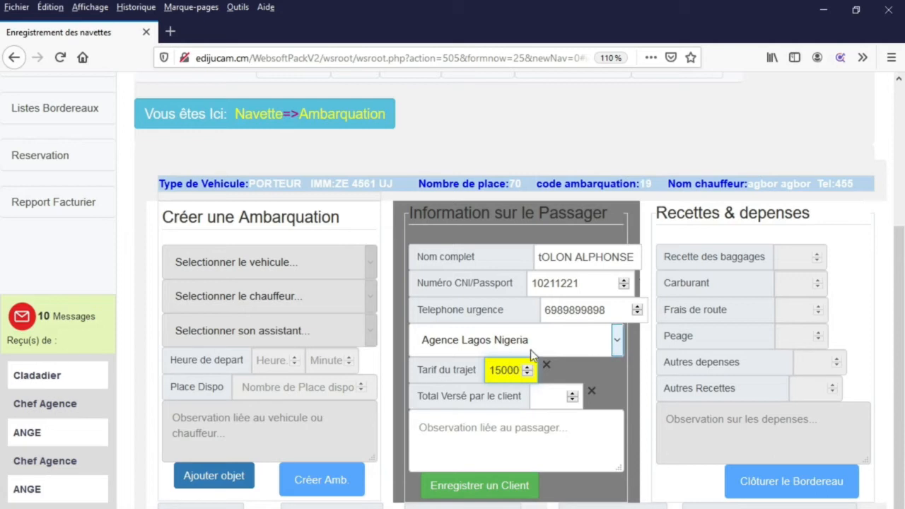
{"action": "left_click", "coordinate": [544, 394]}
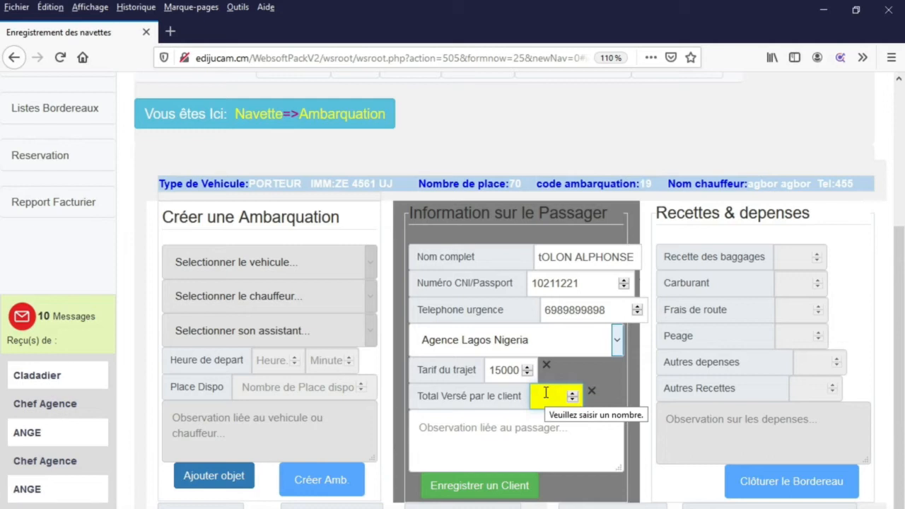
{"action": "type", "text": "14000"}
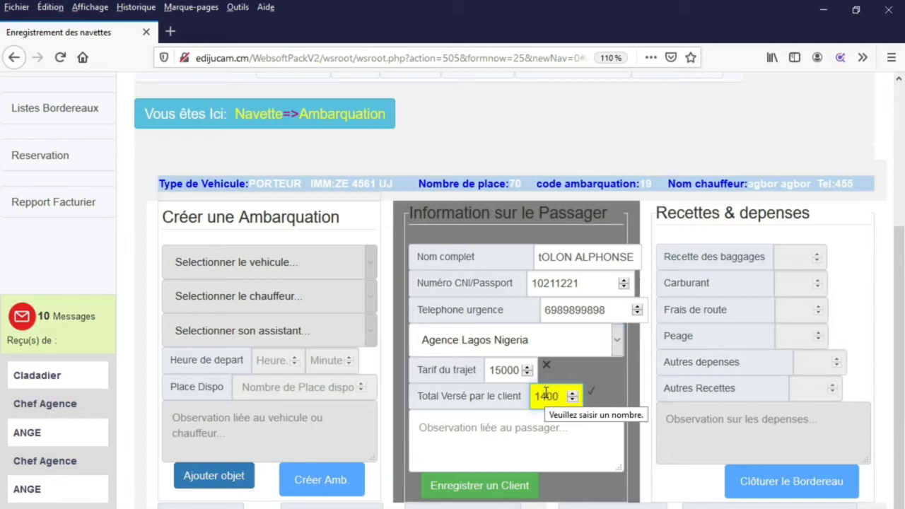
{"action": "left_click", "coordinate": [486, 424]}
{"action": "type", "text": "FDSFDF"}
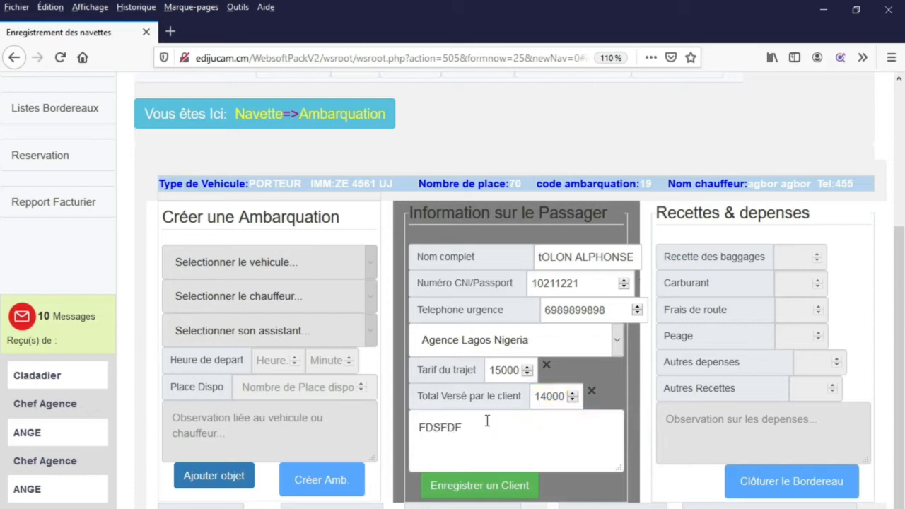
{"action": "left_click", "coordinate": [497, 488]}
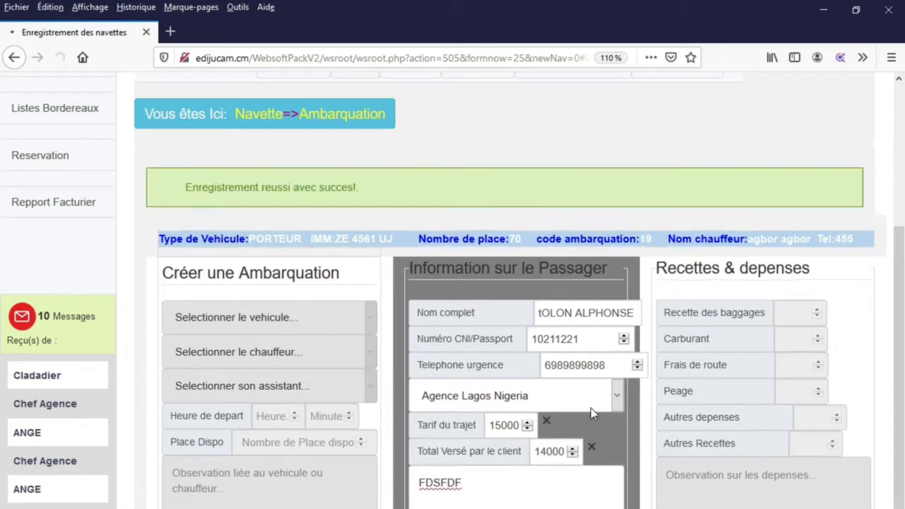
- Review the 1000 still owed in row 1 and the second passenger's refund note
{"action": "scroll", "coordinate": [593, 459], "scroll_direction": "down", "scroll_amount": 5}
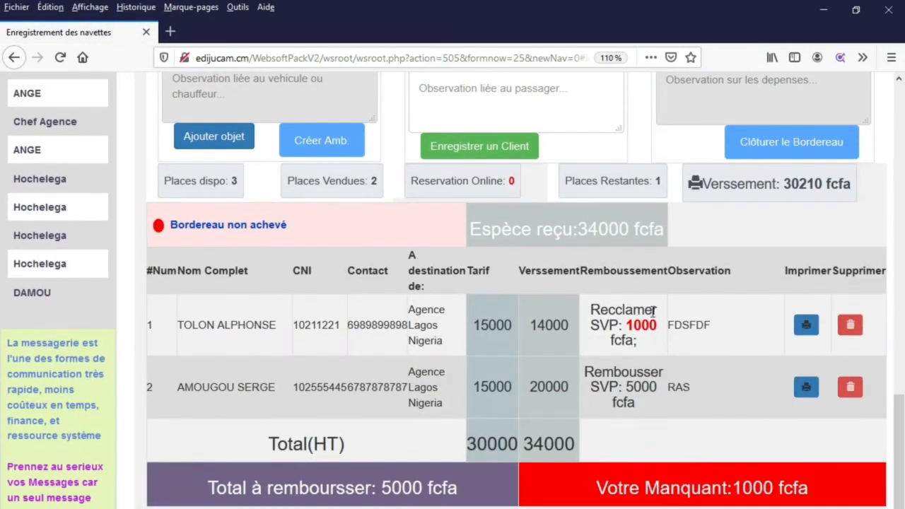
{"action": "left_click_drag", "start_coordinate": [658, 324], "coordinate": [633, 325]}
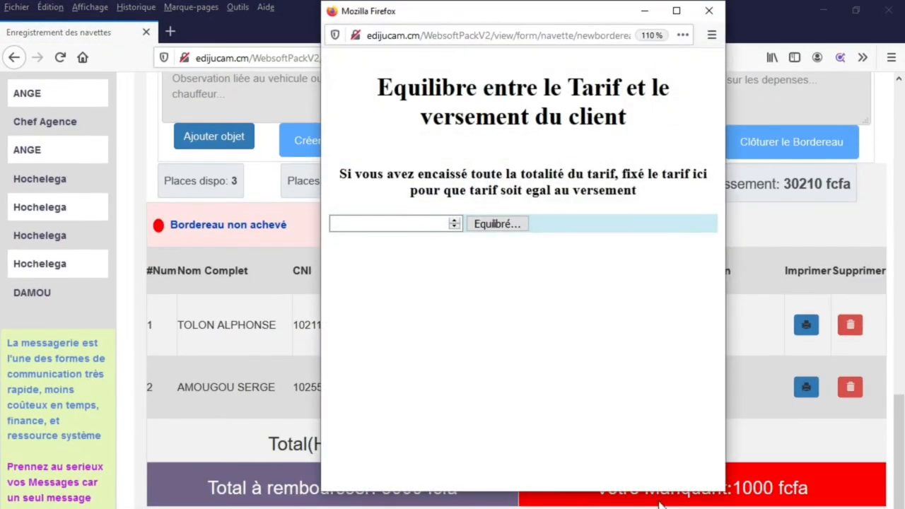
{"action": "left_click", "coordinate": [712, 12]}
{"action": "left_click", "coordinate": [681, 342]}
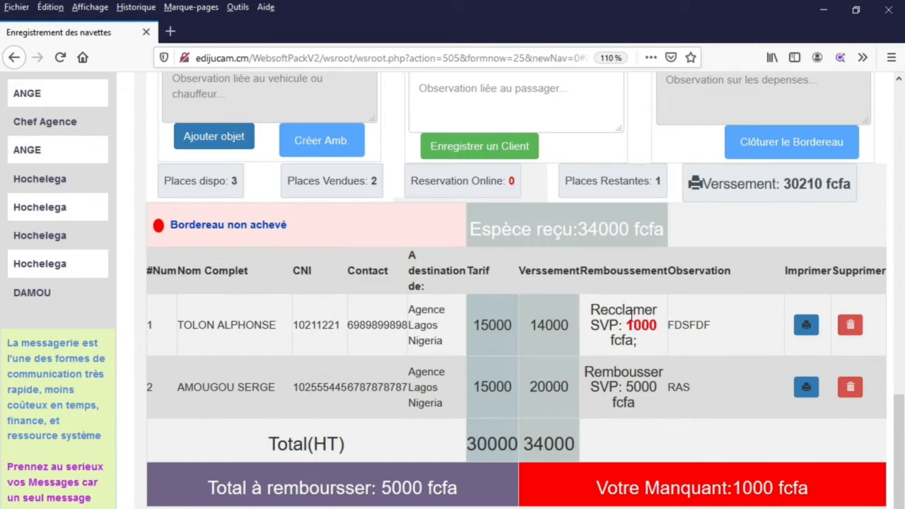
{"action": "left_click_drag", "start_coordinate": [594, 373], "coordinate": [626, 386]}
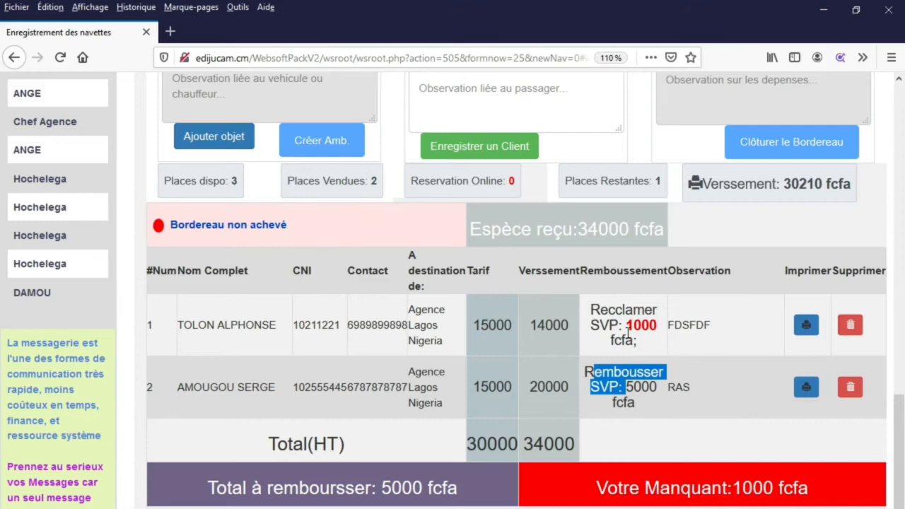
{"action": "left_click_drag", "start_coordinate": [656, 326], "coordinate": [626, 325]}
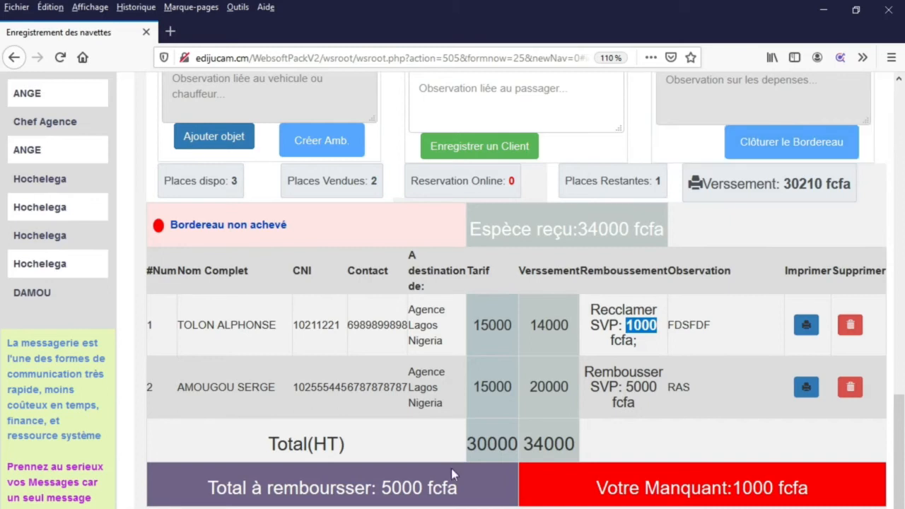
{"action": "left_click", "coordinate": [647, 327]}
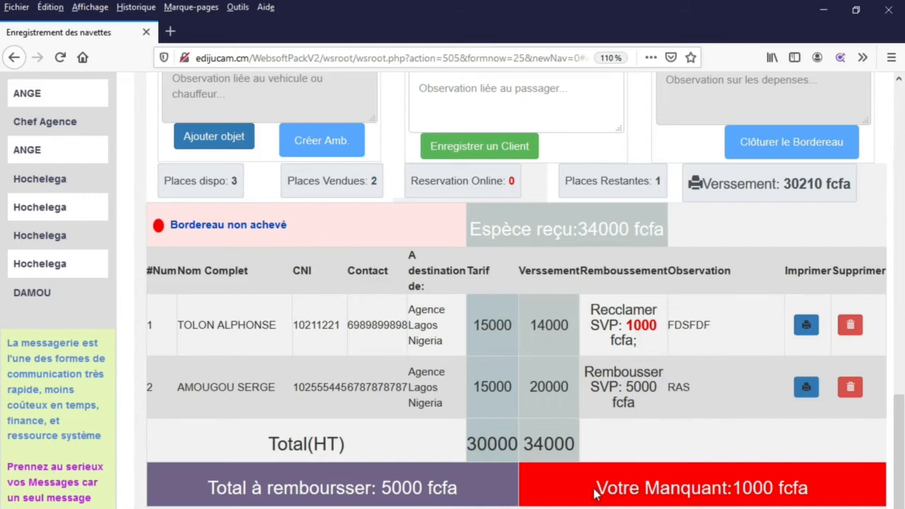
- Check the 1000 fcfa Votre Manquant total and open the Equilibre popup from row 1's red 1000
{"action": "left_click_drag", "start_coordinate": [596, 494], "coordinate": [574, 495]}
{"action": "left_click", "coordinate": [828, 487]}
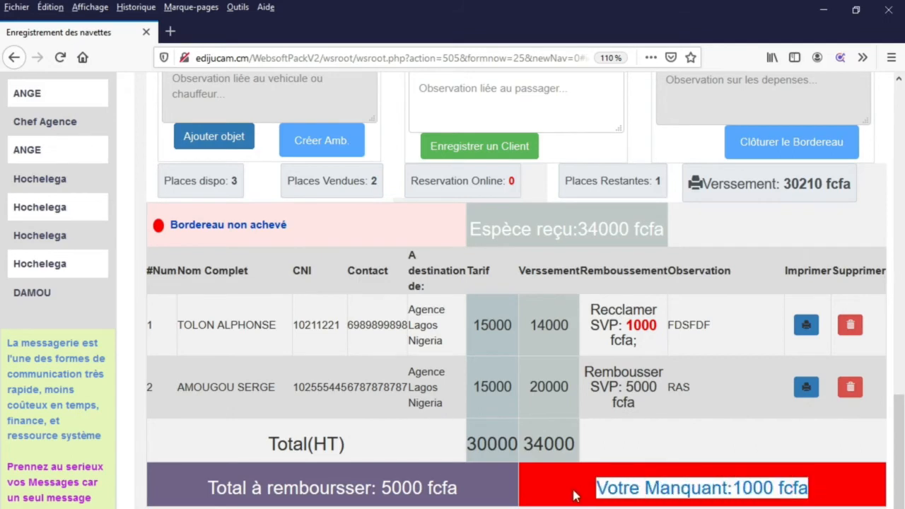
{"action": "left_click", "coordinate": [616, 493]}
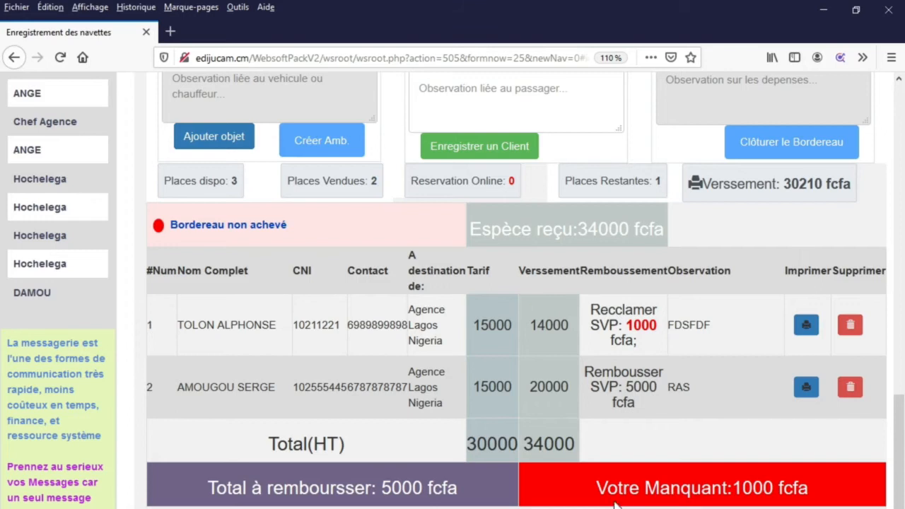
{"action": "left_click_drag", "start_coordinate": [600, 492], "coordinate": [803, 505]}
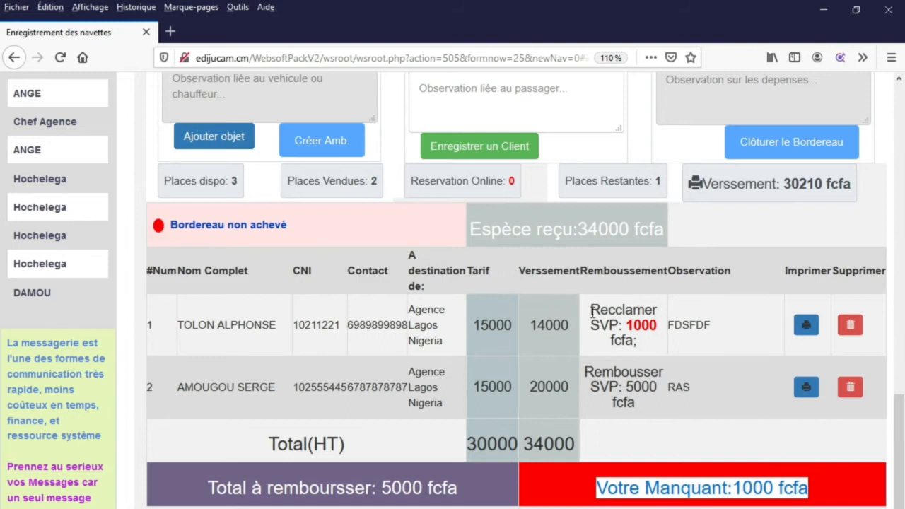
{"action": "left_click", "coordinate": [642, 326]}
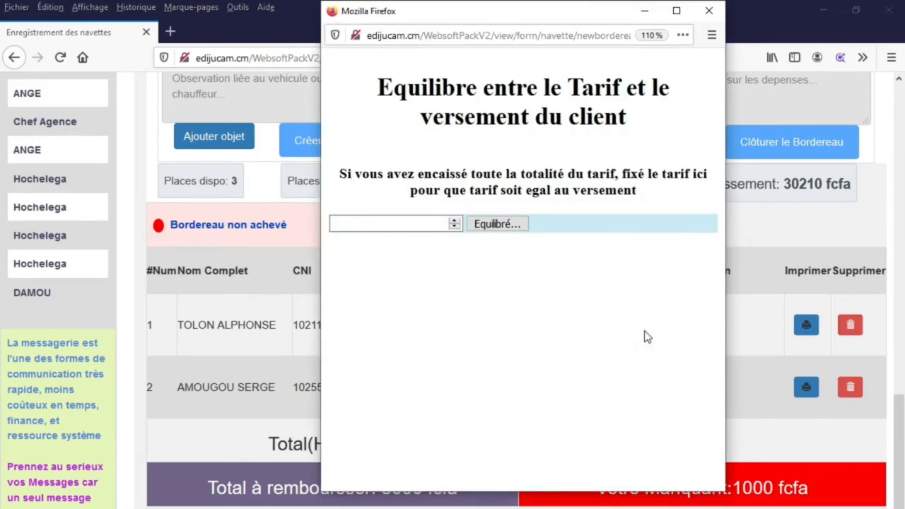
- Balance the first passenger's fare at 15000 in the Equilibre popup and confirm
{"action": "left_click", "coordinate": [403, 227]}
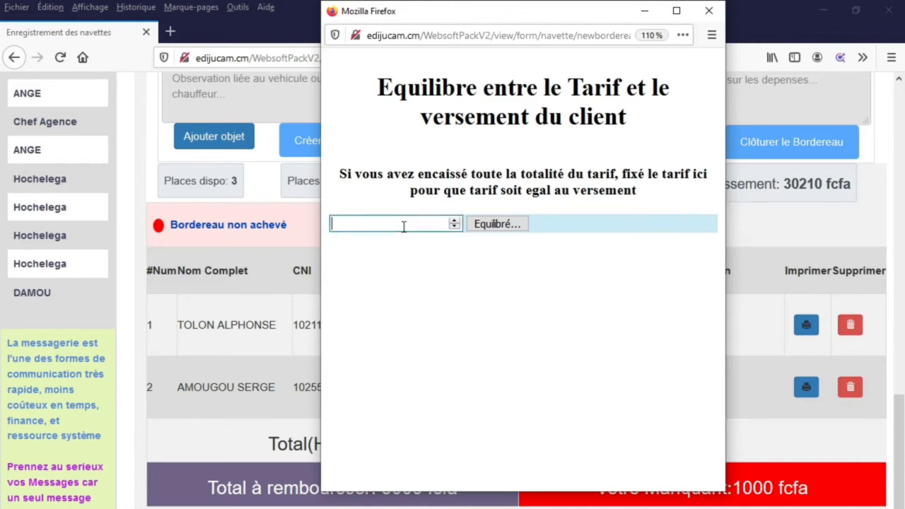
{"action": "type", "text": "1000"}
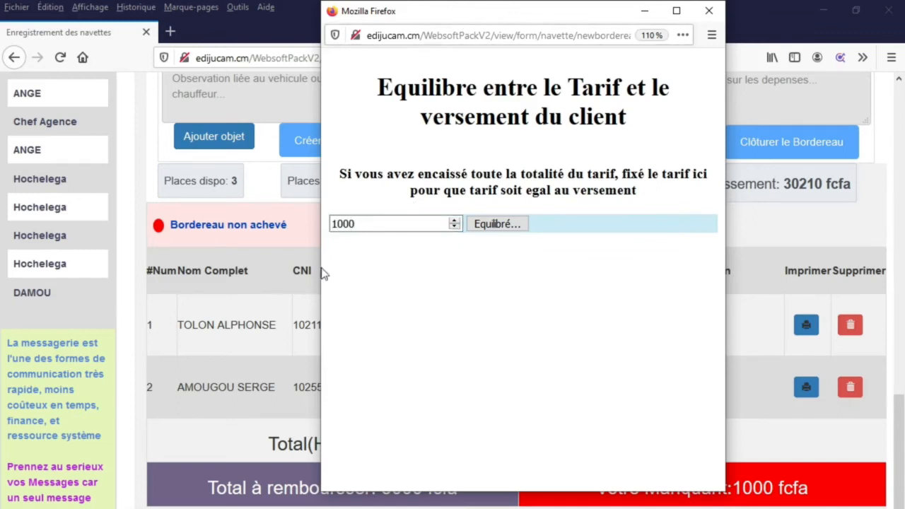
{"action": "left_click_drag", "start_coordinate": [368, 224], "coordinate": [285, 224]}
{"action": "type", "text": "15000"}
{"action": "left_click", "coordinate": [499, 225]}
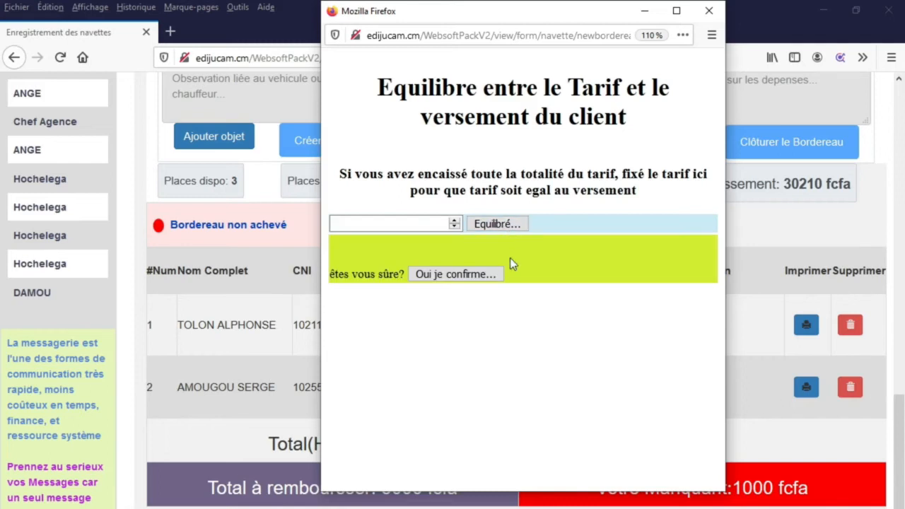
{"action": "left_click", "coordinate": [467, 275]}
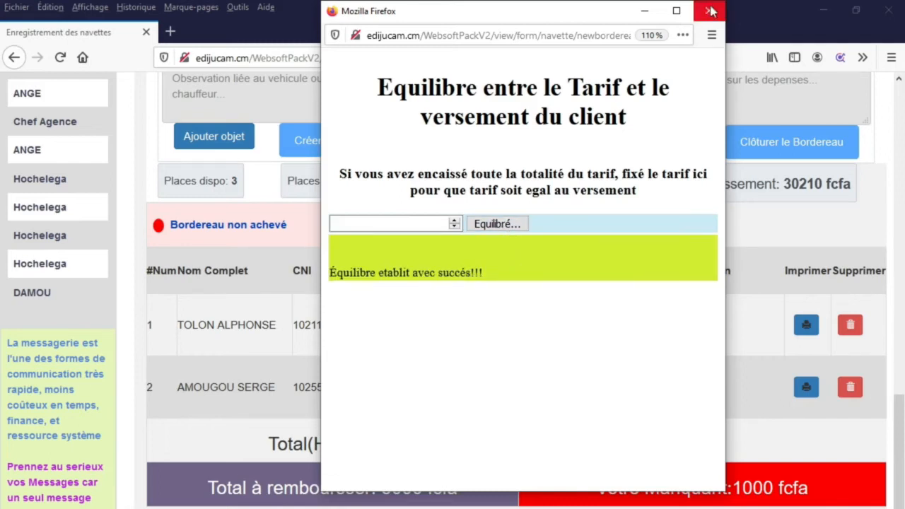
{"action": "left_click", "coordinate": [708, 9]}
- Reload the page and verify the 0 fcfa shortfall, Aucun refund for row 1, and 5000 refund for row 2
{"action": "right_click", "coordinate": [499, 370]}
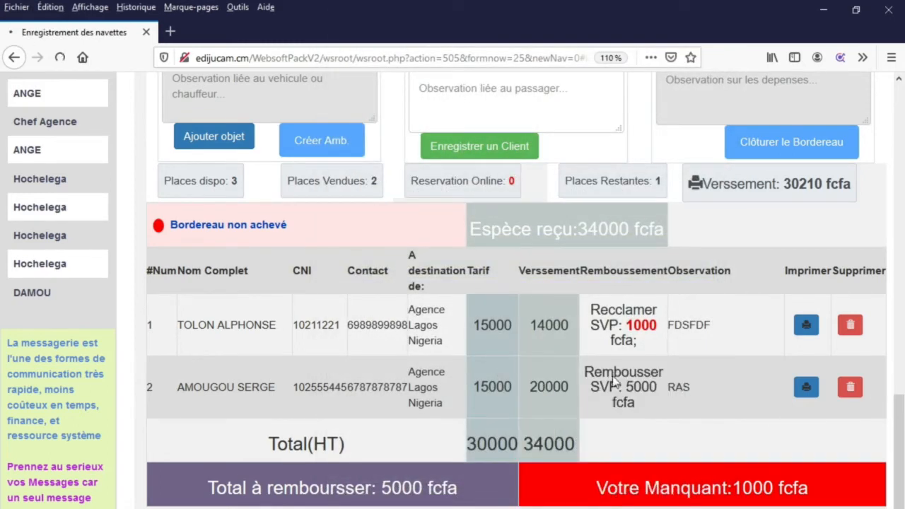
{"action": "left_click", "coordinate": [612, 382]}
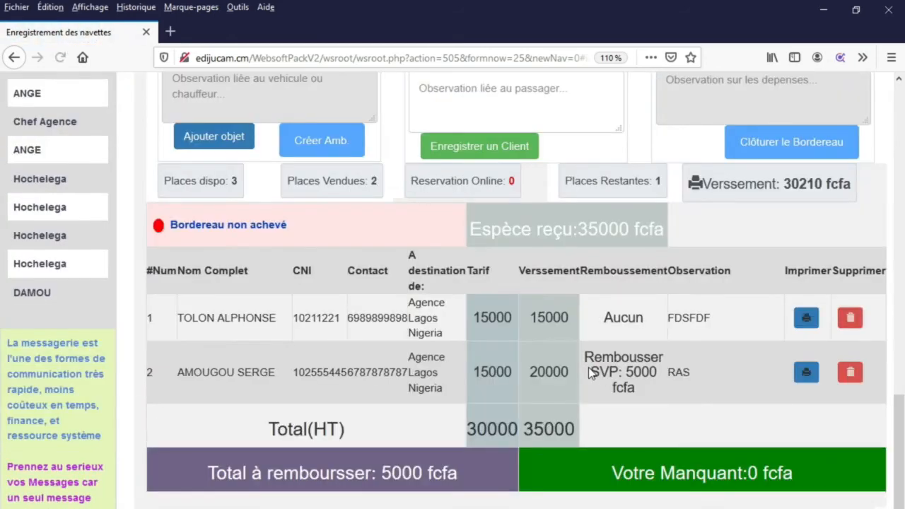
{"action": "left_click_drag", "start_coordinate": [611, 473], "coordinate": [813, 488]}
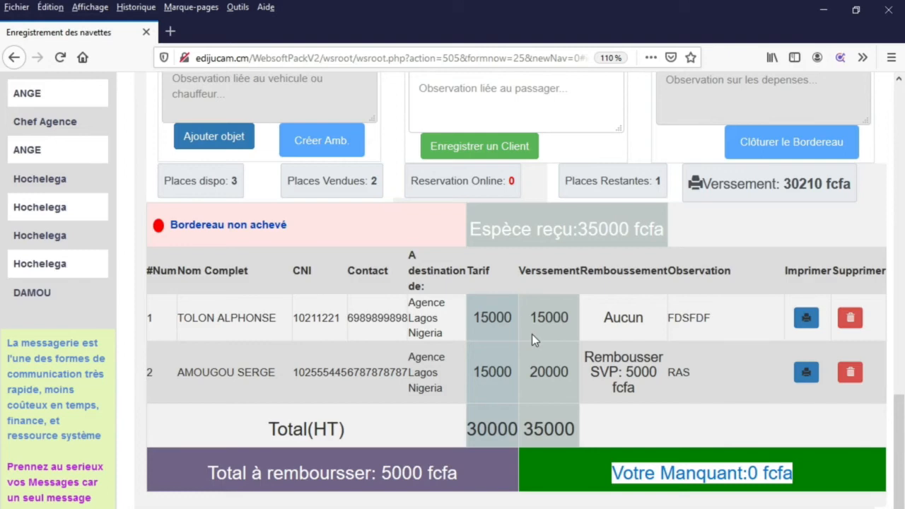
{"action": "left_click_drag", "start_coordinate": [652, 323], "coordinate": [600, 319]}
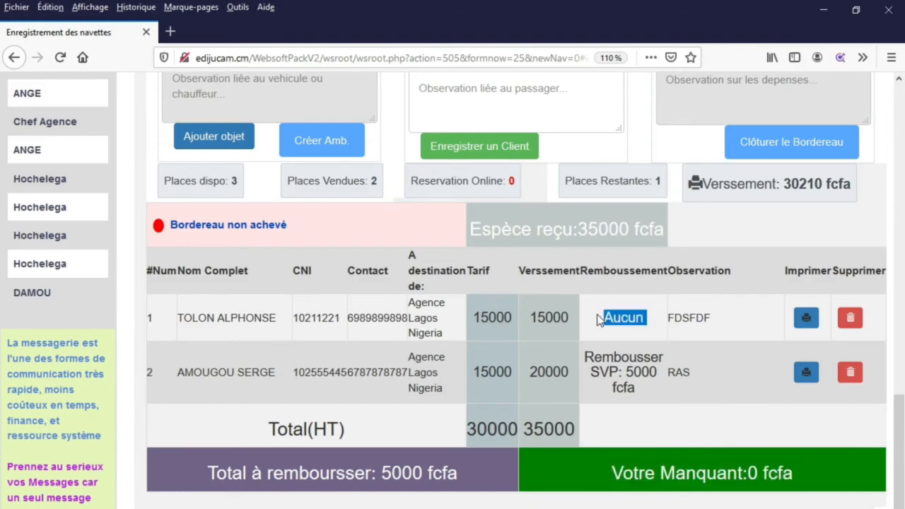
{"action": "left_click", "coordinate": [591, 370]}
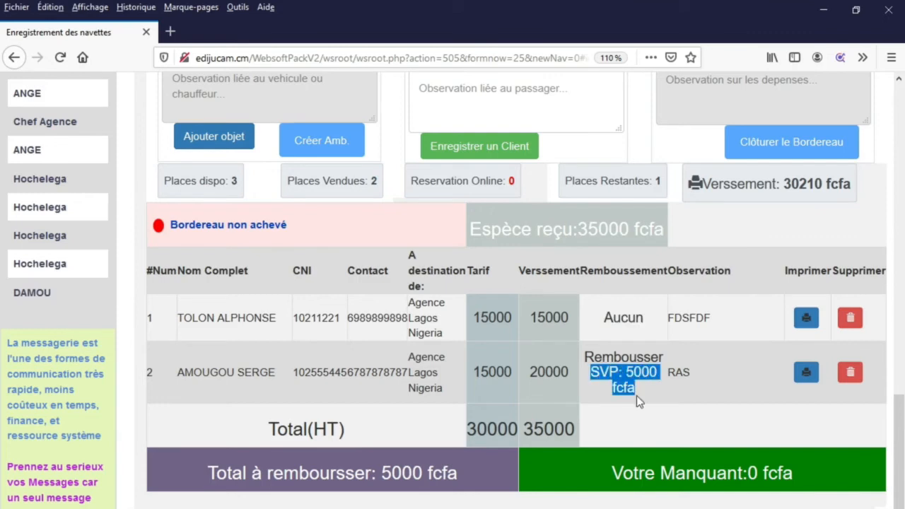
{"action": "scroll", "coordinate": [526, 356], "scroll_direction": "up", "scroll_amount": 9}
- Enter the new passenger's full name, CNI number and emergency phone number
{"action": "scroll", "coordinate": [523, 359], "scroll_direction": "down", "scroll_amount": 5}
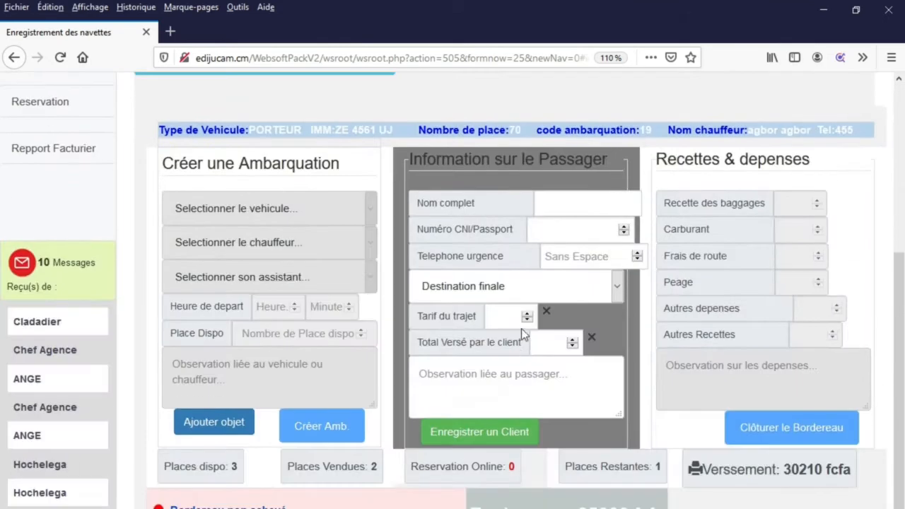
{"action": "left_click", "coordinate": [562, 203]}
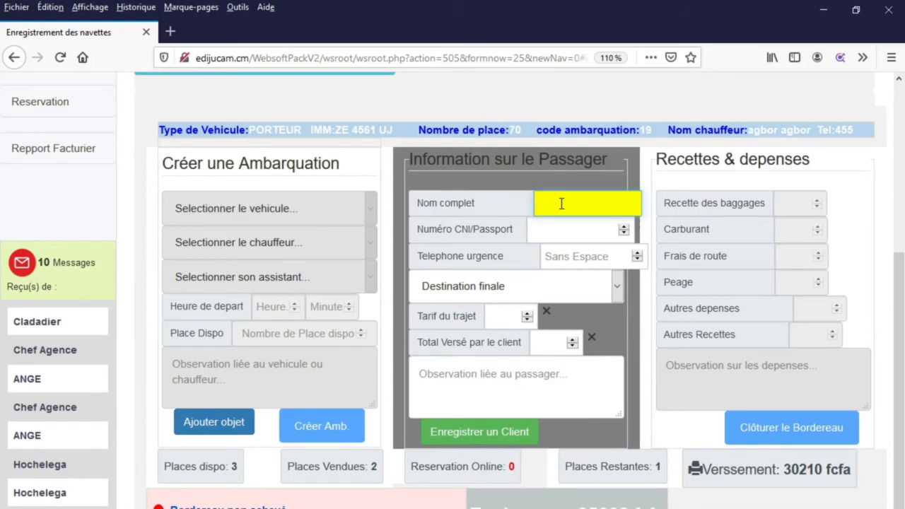
{"action": "key", "text": "Tab"}
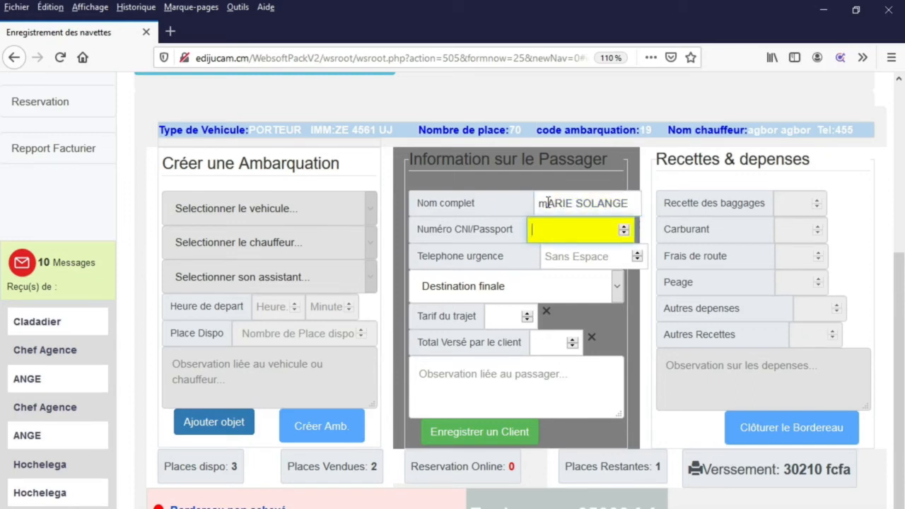
{"action": "left_click_drag", "start_coordinate": [547, 204], "coordinate": [537, 204]}
{"action": "type", "text": "M"}
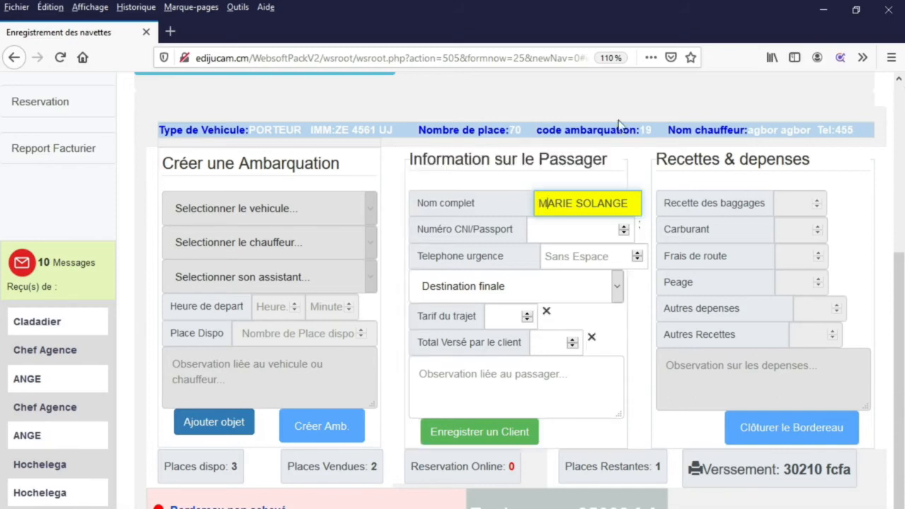
{"action": "left_click", "coordinate": [576, 237]}
{"action": "type", "text": "5121212"}
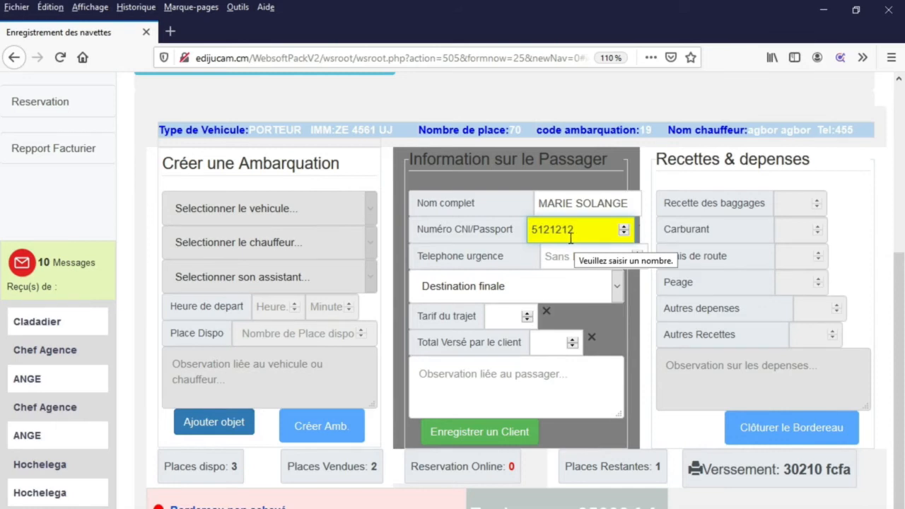
{"action": "left_click", "coordinate": [563, 264]}
{"action": "type", "text": "674545"}
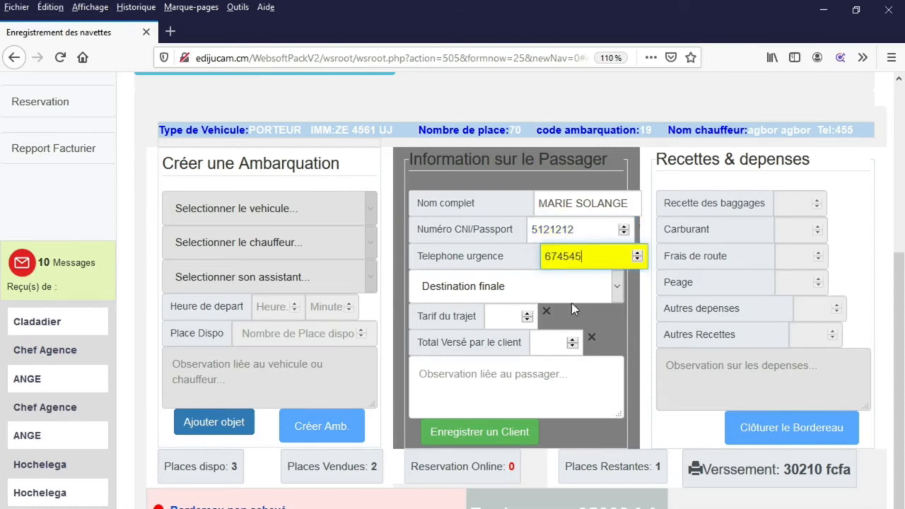
- Set destination Agence Lagos Nigeria, tarif and versé 15000, note SORT AVANT LAGOS, and save the client
{"action": "left_click", "coordinate": [580, 286]}
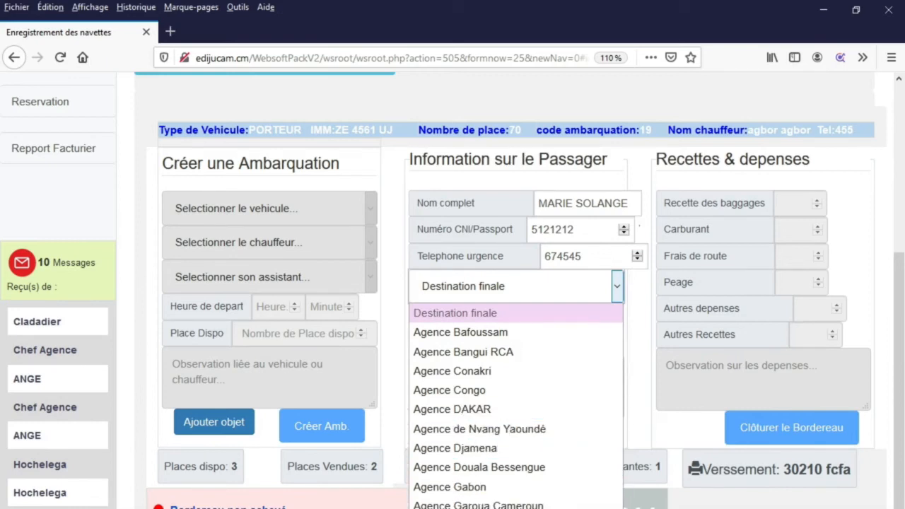
{"action": "left_click", "coordinate": [462, 507]}
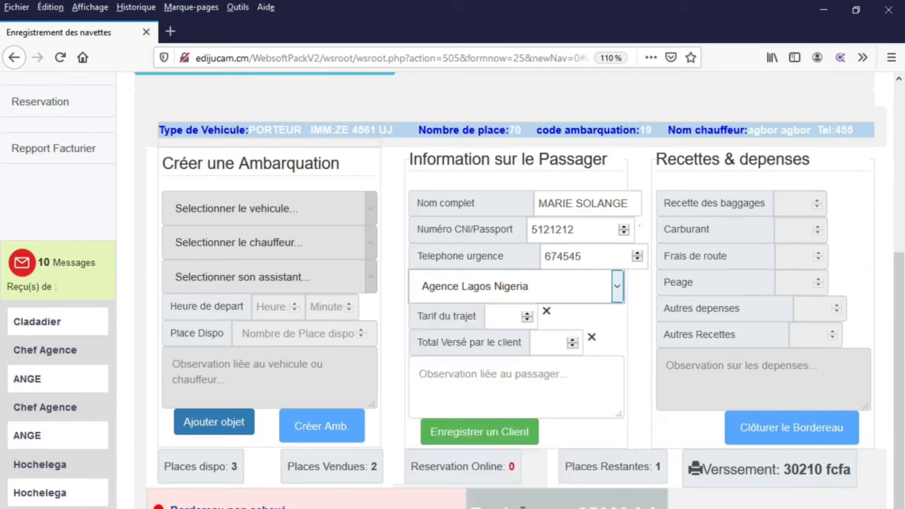
{"action": "left_click", "coordinate": [499, 317]}
{"action": "type", "text": "15000"}
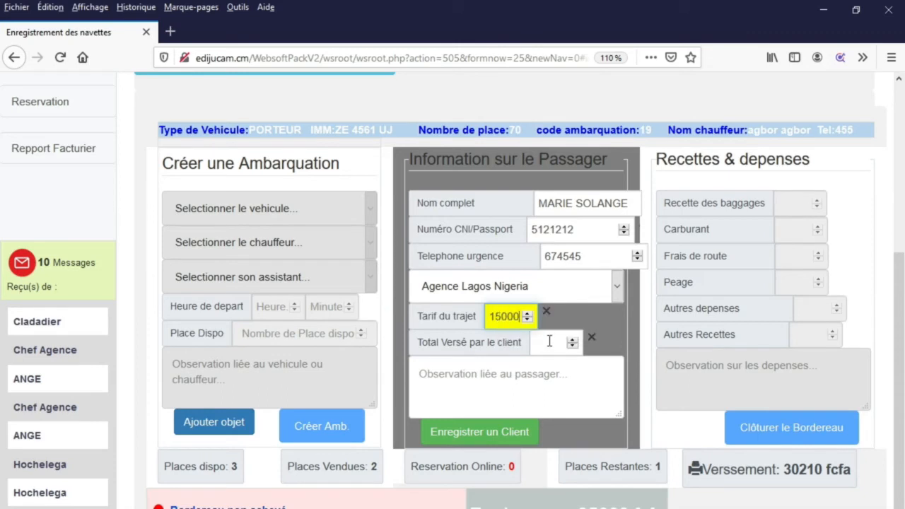
{"action": "left_click", "coordinate": [549, 342]}
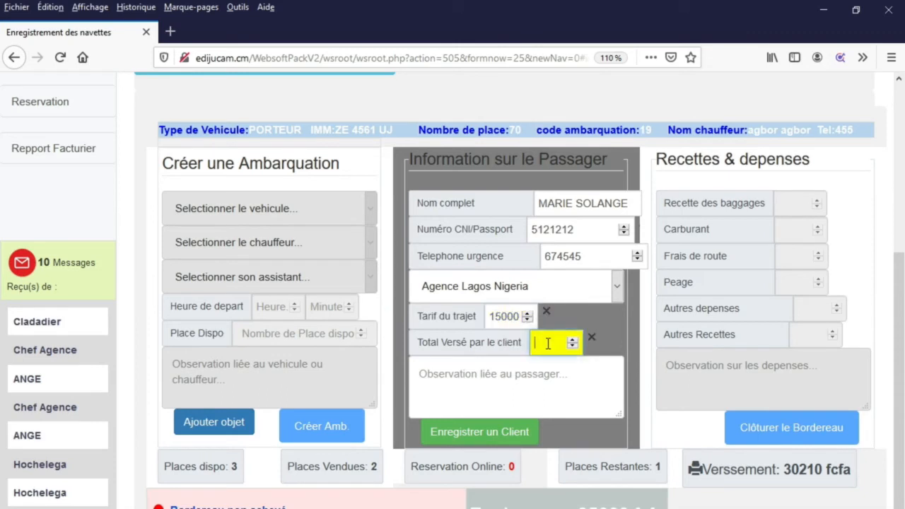
{"action": "type", "text": "15000"}
{"action": "left_click", "coordinate": [466, 384]}
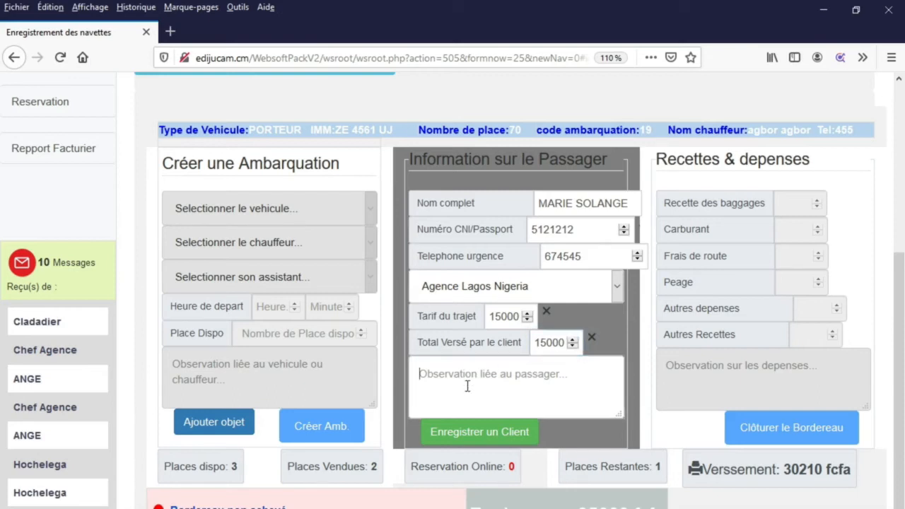
{"action": "type", "text": "SORT"}
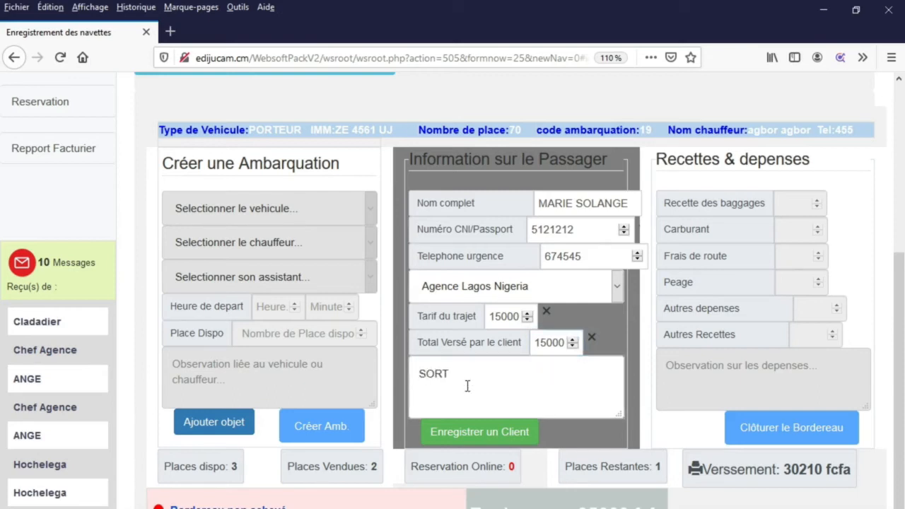
{"action": "type", "text": " AVANT LAGOS"}
{"action": "left_click", "coordinate": [471, 433]}
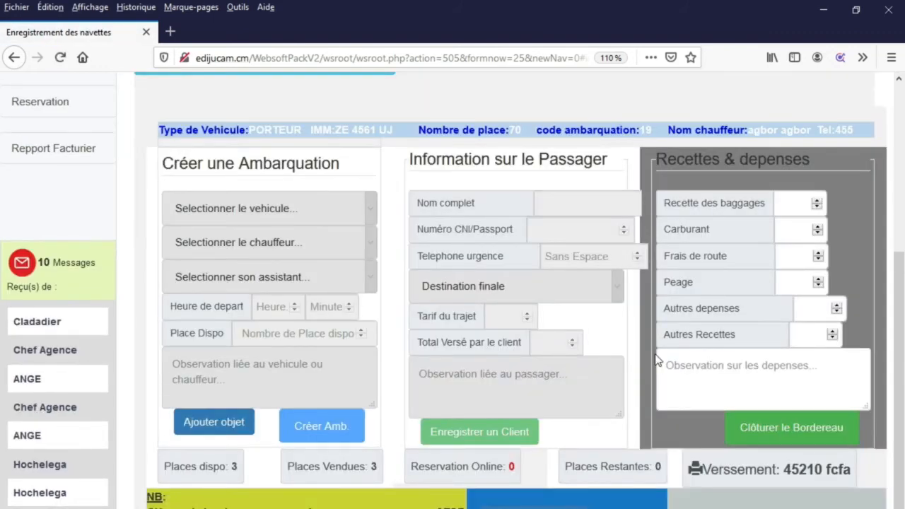
- Open the printable ticket for the row 1 Lagos-bound passenger in the passenger table
{"action": "scroll", "coordinate": [657, 368], "scroll_direction": "down", "scroll_amount": 5}
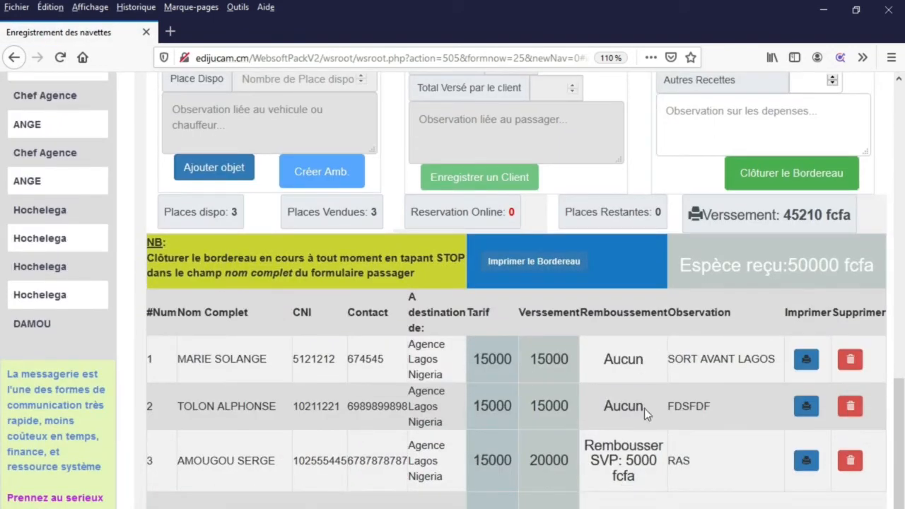
{"action": "scroll", "coordinate": [619, 396], "scroll_direction": "up", "scroll_amount": 6}
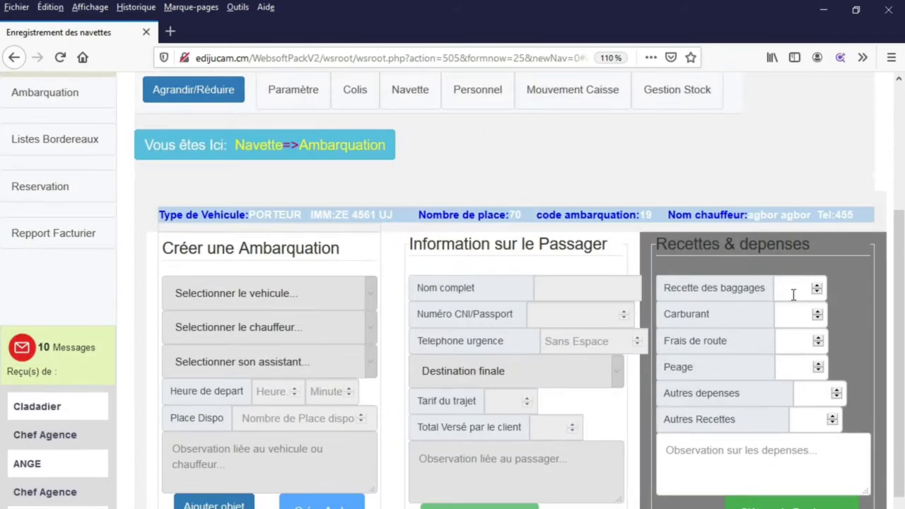
{"action": "scroll", "coordinate": [793, 294], "scroll_direction": "down", "scroll_amount": 4}
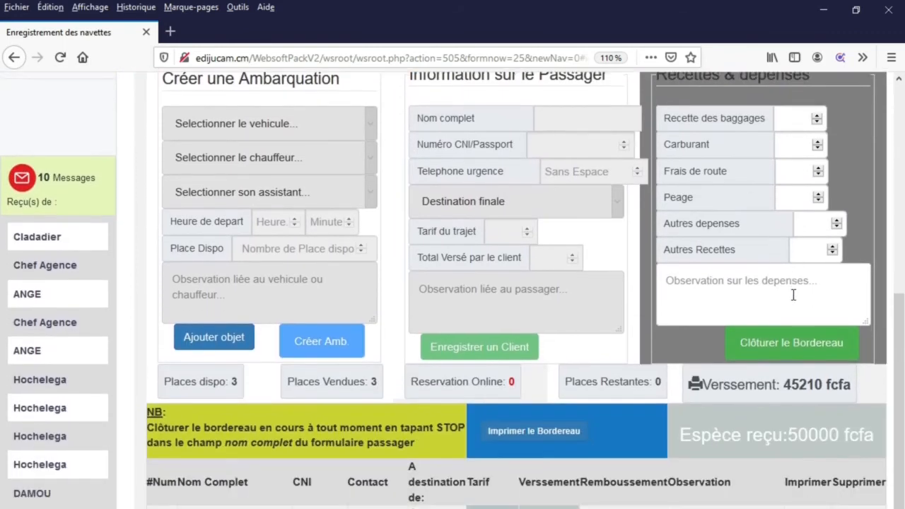
{"action": "scroll", "coordinate": [794, 295], "scroll_direction": "down", "scroll_amount": 4}
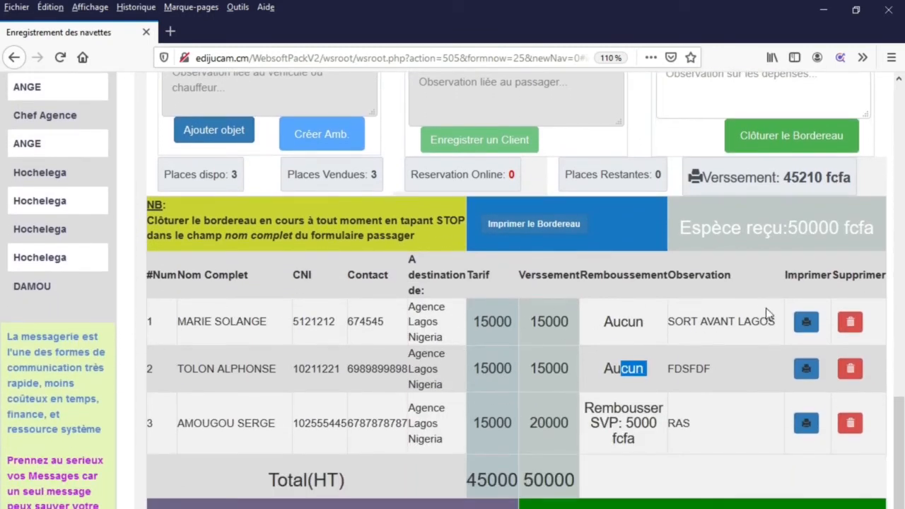
{"action": "left_click", "coordinate": [807, 323]}
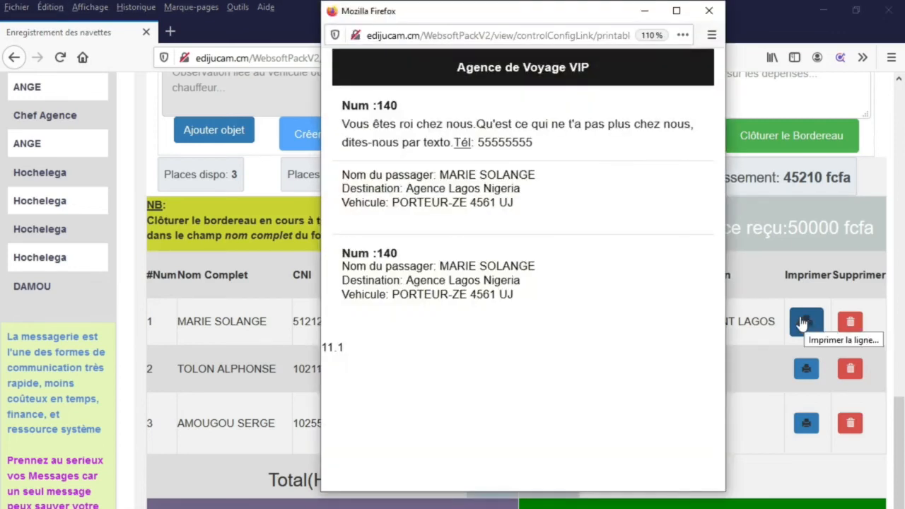
- Review ticket 140's passenger, destination and vehicle details across both copies, then close it
{"action": "left_click_drag", "start_coordinate": [349, 106], "coordinate": [563, 301]}
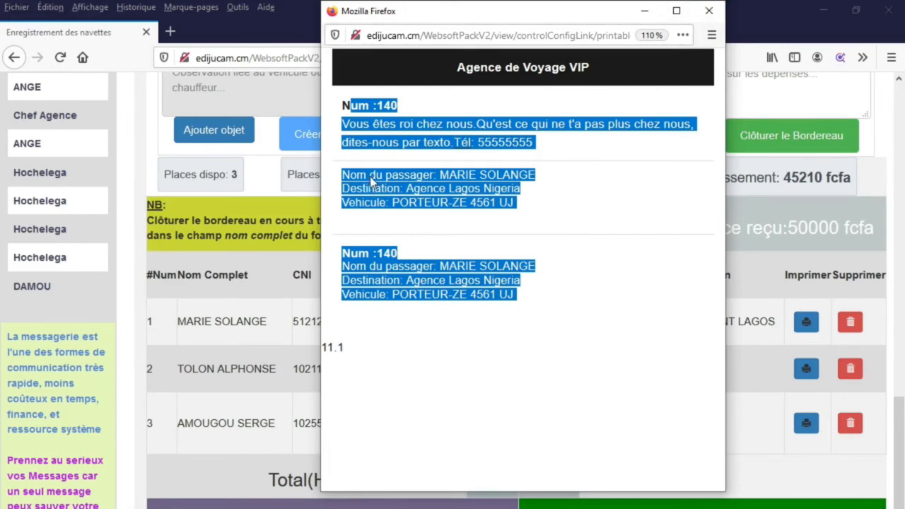
{"action": "left_click", "coordinate": [437, 186]}
{"action": "left_click_drag", "start_coordinate": [439, 174], "coordinate": [557, 193]}
{"action": "left_click_drag", "start_coordinate": [397, 253], "coordinate": [377, 254]}
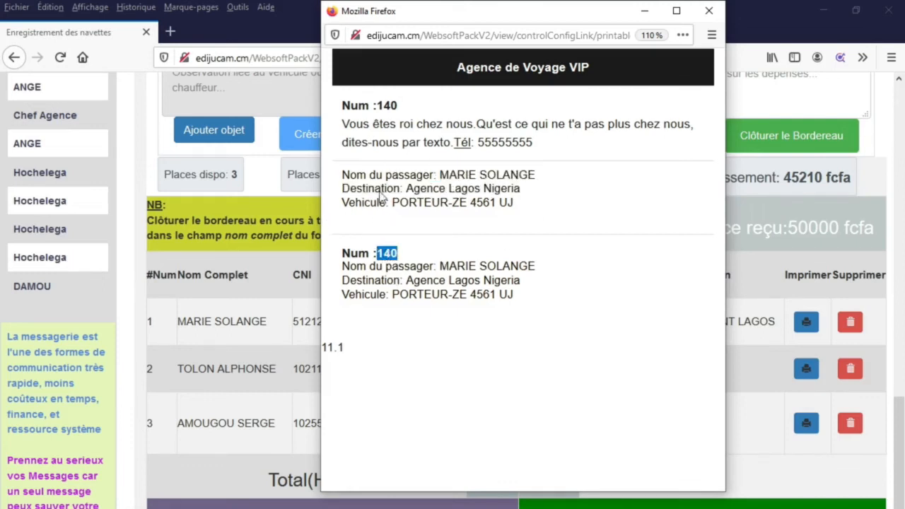
{"action": "left_click", "coordinate": [524, 256]}
{"action": "left_click_drag", "start_coordinate": [466, 239], "coordinate": [321, 240]}
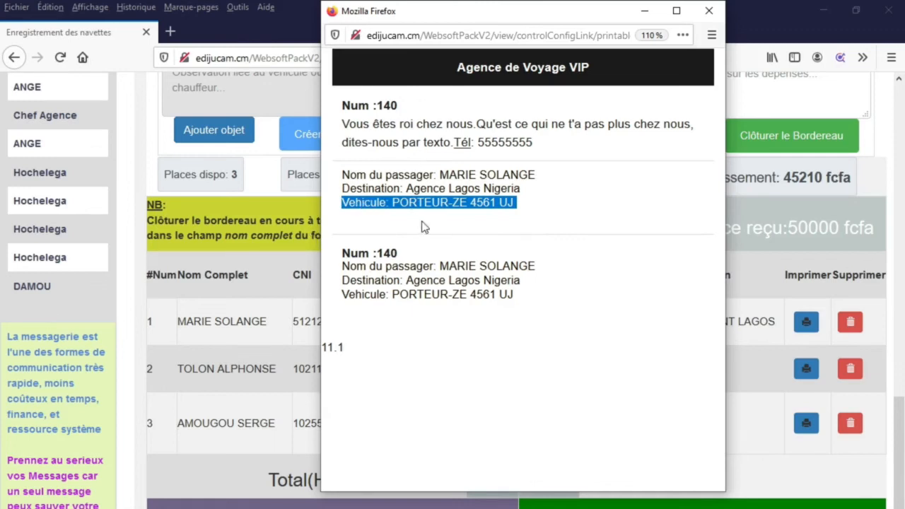
{"action": "left_click", "coordinate": [408, 195]}
{"action": "left_click_drag", "start_coordinate": [407, 194], "coordinate": [352, 106]}
{"action": "left_click", "coordinate": [415, 276]}
{"action": "left_click_drag", "start_coordinate": [362, 252], "coordinate": [537, 319]}
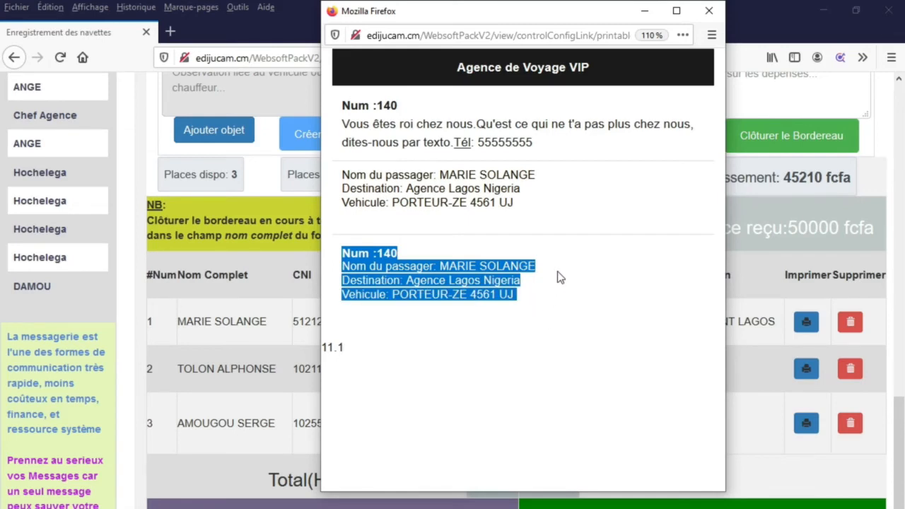
{"action": "left_click", "coordinate": [709, 11]}
- View and close the printable tickets for the second and third passengers
{"action": "left_click", "coordinate": [809, 375]}
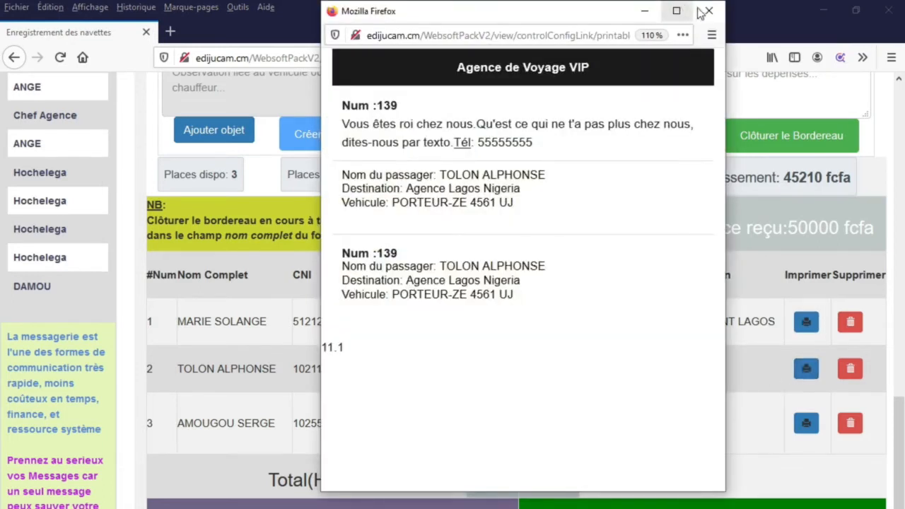
{"action": "left_click", "coordinate": [709, 11]}
{"action": "left_click", "coordinate": [807, 423]}
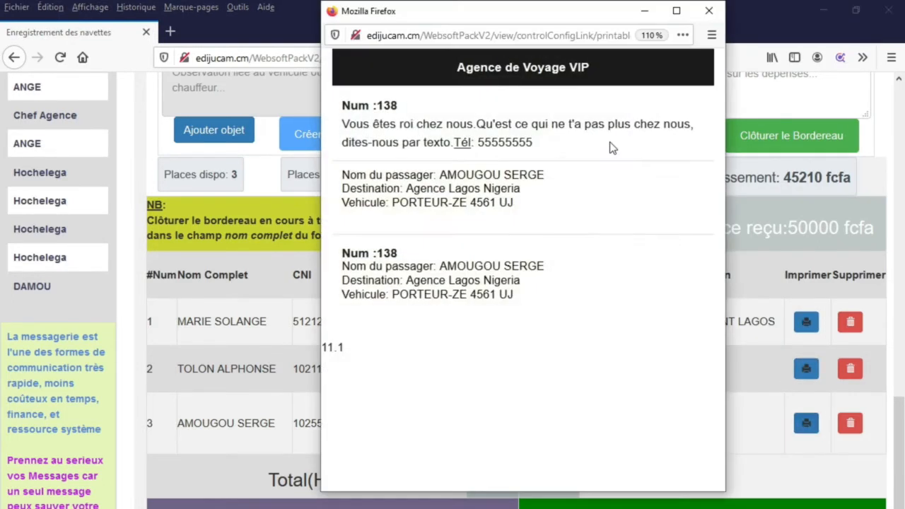
{"action": "left_click", "coordinate": [709, 10]}
{"action": "scroll", "coordinate": [691, 279], "scroll_direction": "up", "scroll_amount": 5}
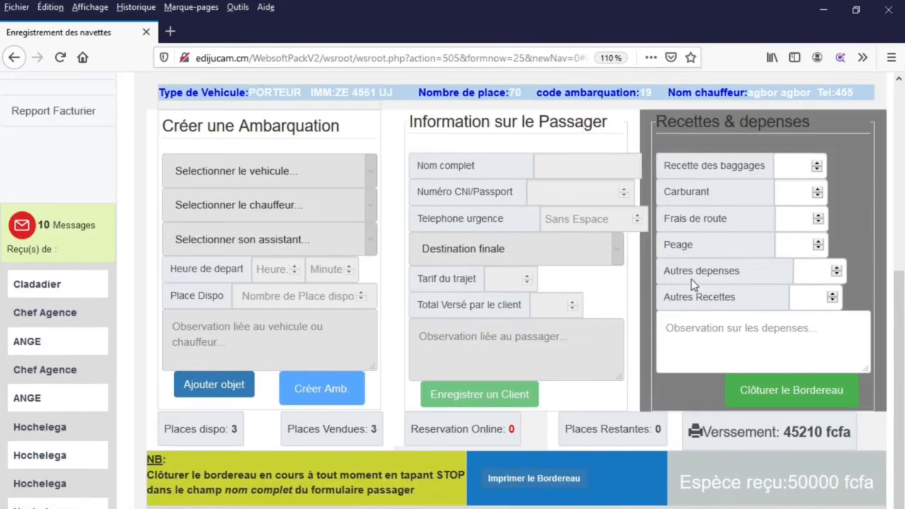
- Return from the passenger table to the Recettes & depenses form and select Recette des baggages
{"action": "scroll", "coordinate": [691, 278], "scroll_direction": "up", "scroll_amount": 2}
{"action": "scroll", "coordinate": [797, 253], "scroll_direction": "down", "scroll_amount": 8}
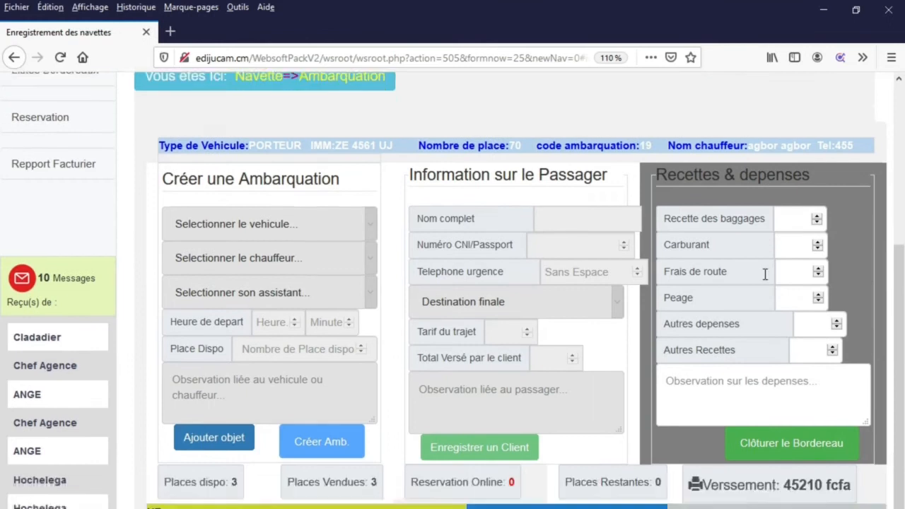
{"action": "scroll", "coordinate": [588, 468], "scroll_direction": "up", "scroll_amount": 2}
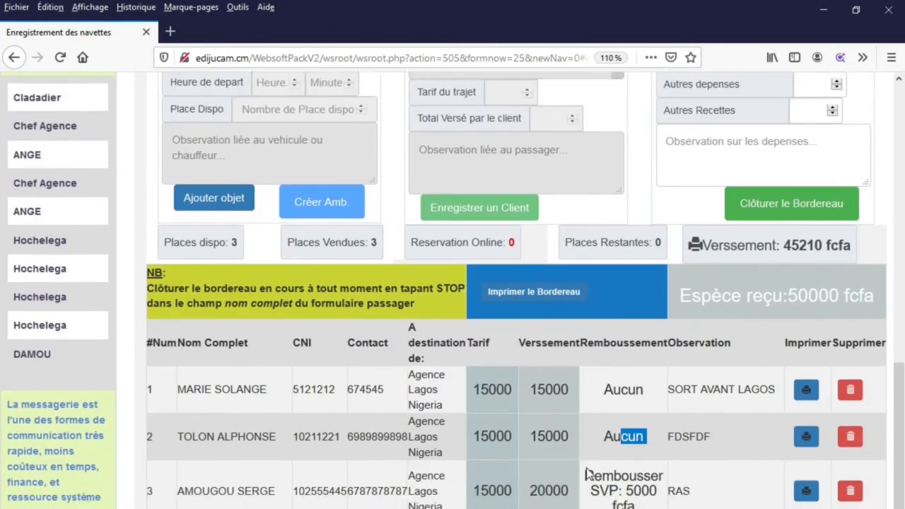
{"action": "scroll", "coordinate": [589, 467], "scroll_direction": "down", "scroll_amount": 2}
{"action": "left_click", "coordinate": [624, 369]}
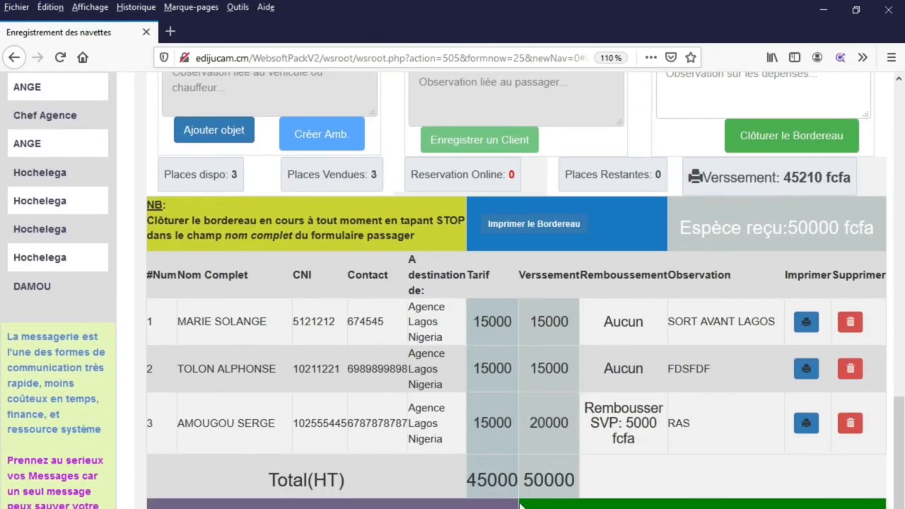
{"action": "scroll", "coordinate": [520, 504], "scroll_direction": "up", "scroll_amount": 15}
{"action": "left_click", "coordinate": [797, 419]}
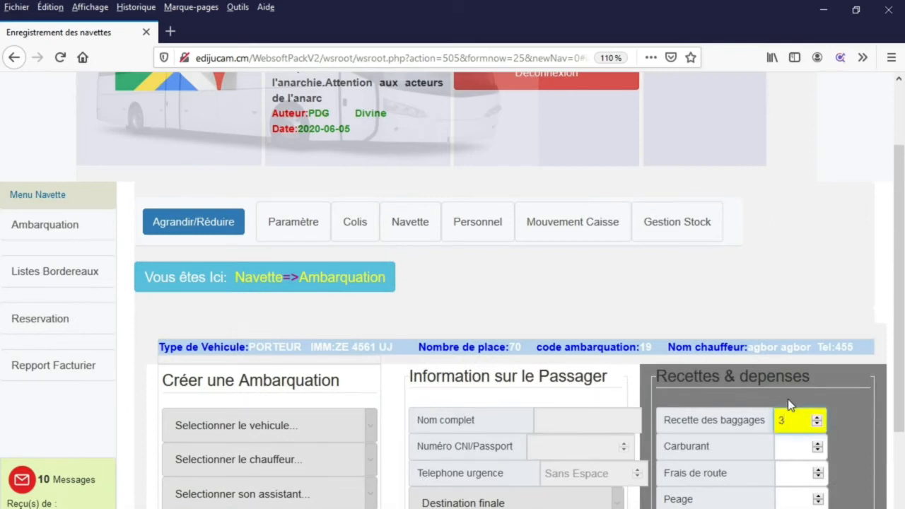
- Fill Carburant 4000, Frais de route 2000, Peage 1000, Autres depenses 100 and Autres Recettes 2000
{"action": "left_click", "coordinate": [790, 450]}
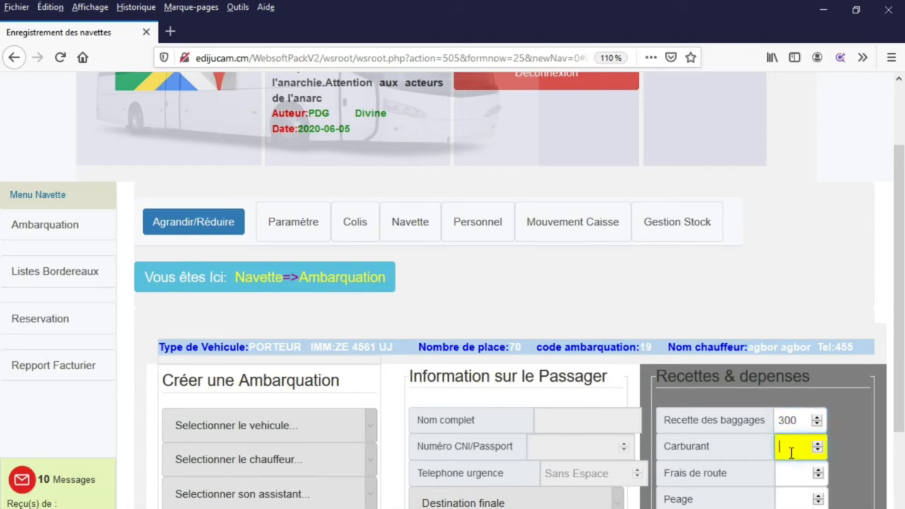
{"action": "type", "text": "4000"}
{"action": "left_click", "coordinate": [791, 475]}
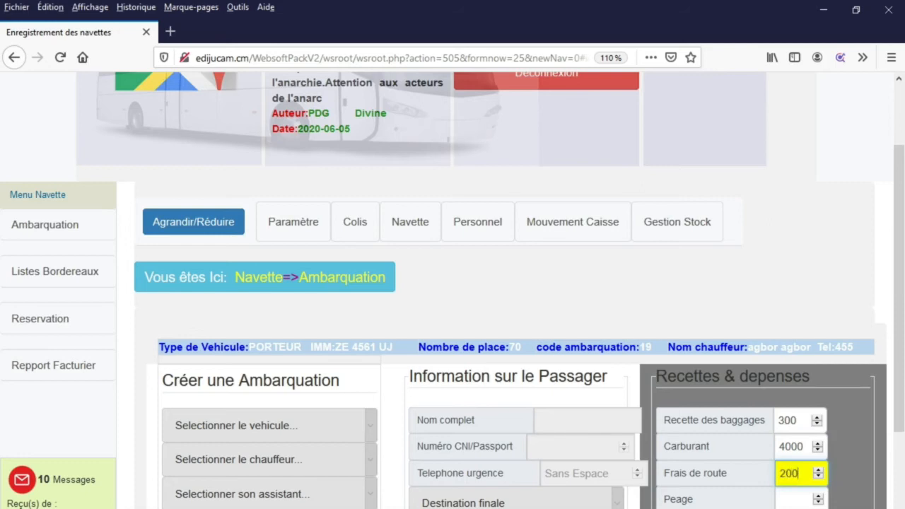
{"action": "left_click", "coordinate": [800, 507]}
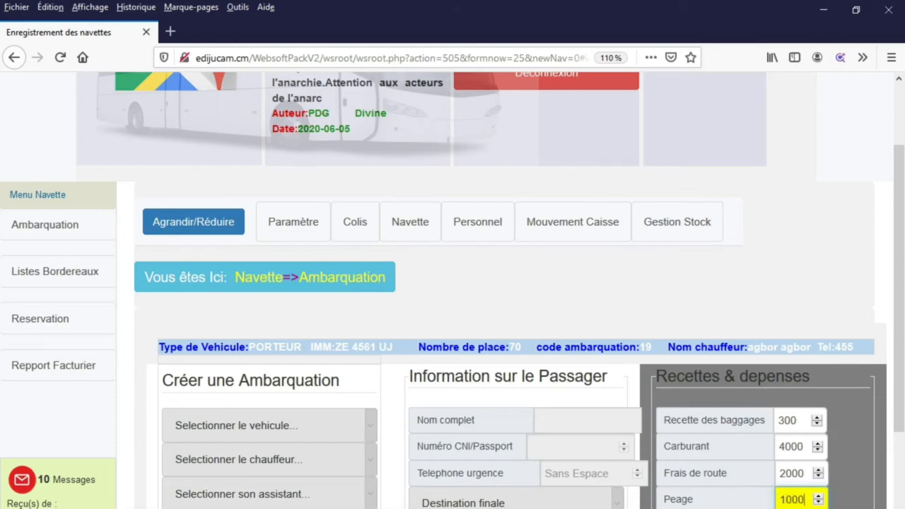
{"action": "left_click", "coordinate": [799, 508]}
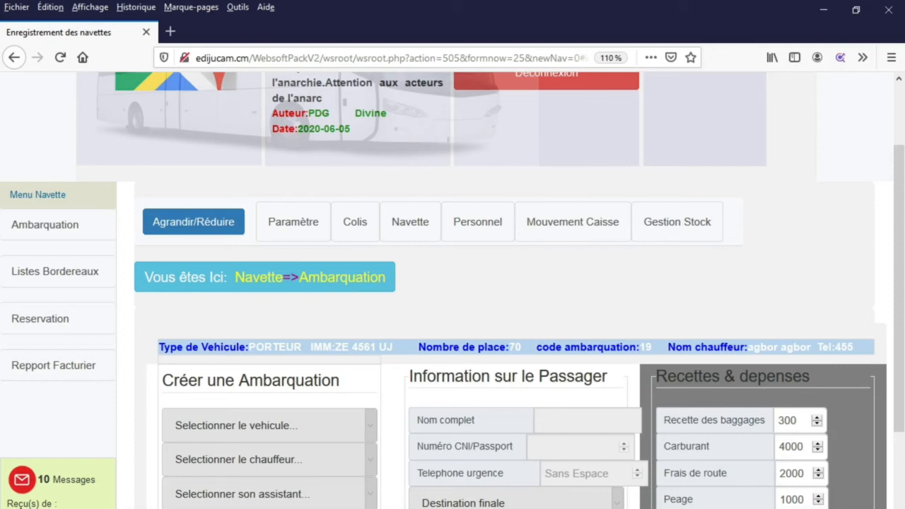
{"action": "scroll", "coordinate": [707, 340], "scroll_direction": "down", "scroll_amount": 3}
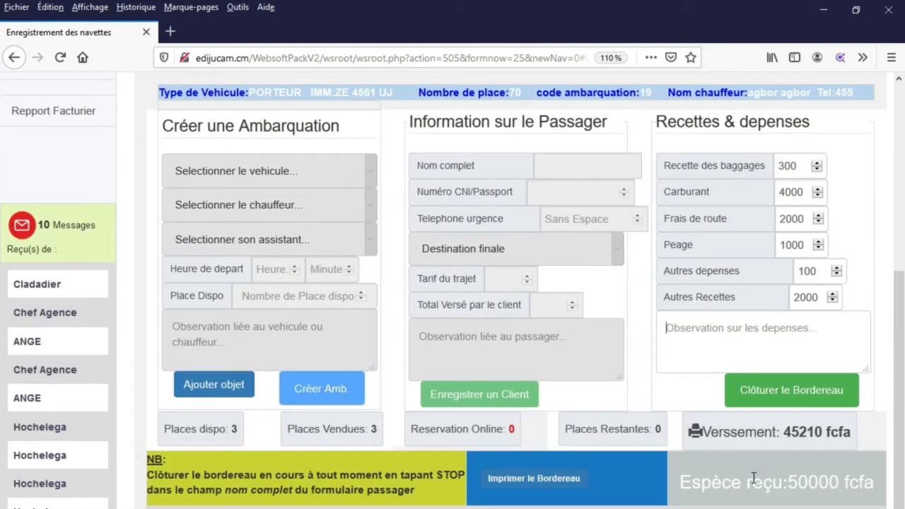
- Add the observation 'CHAUFFEUR DOIT REMBOURSSER 5000' and close the bordereau
{"action": "left_click", "coordinate": [722, 327]}
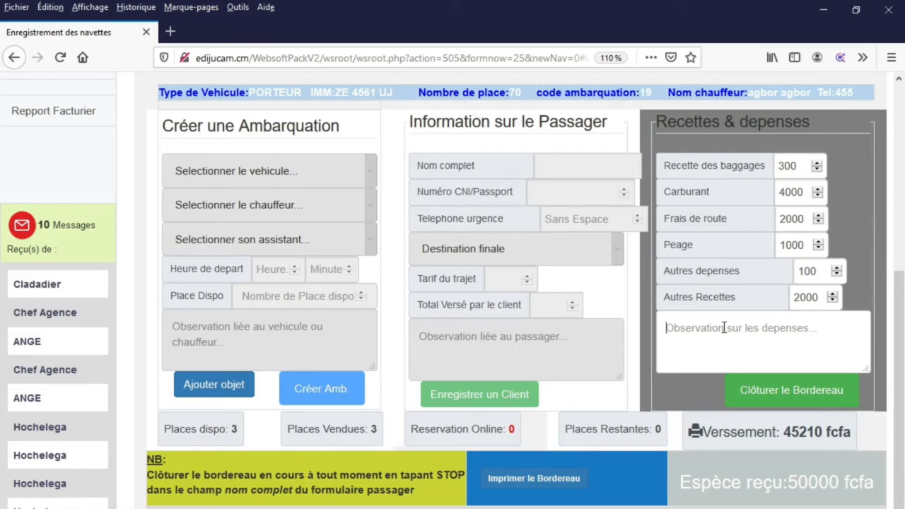
{"action": "type", "text": "DOI"}
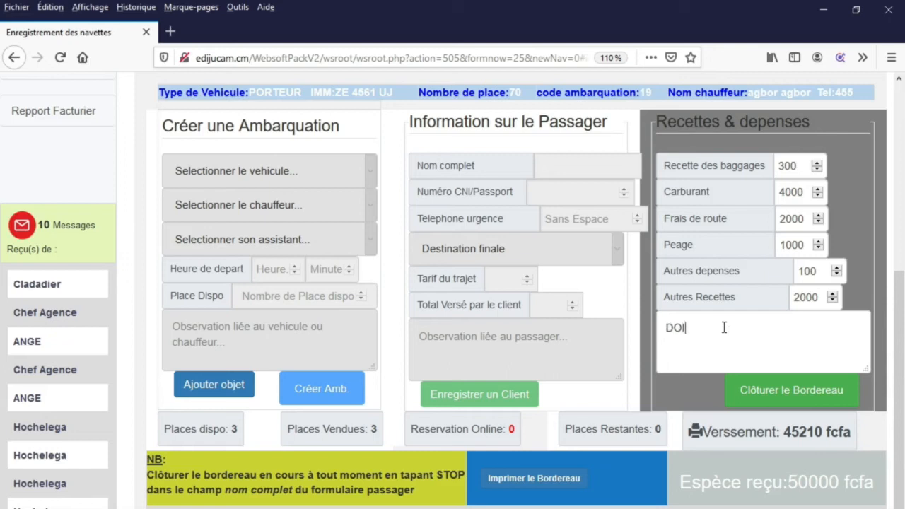
{"action": "key", "text": "BackSpace"}
{"action": "key", "text": "BackSpace"}
{"action": "type", "text": "CHAUFFEUR DOIT RE"}
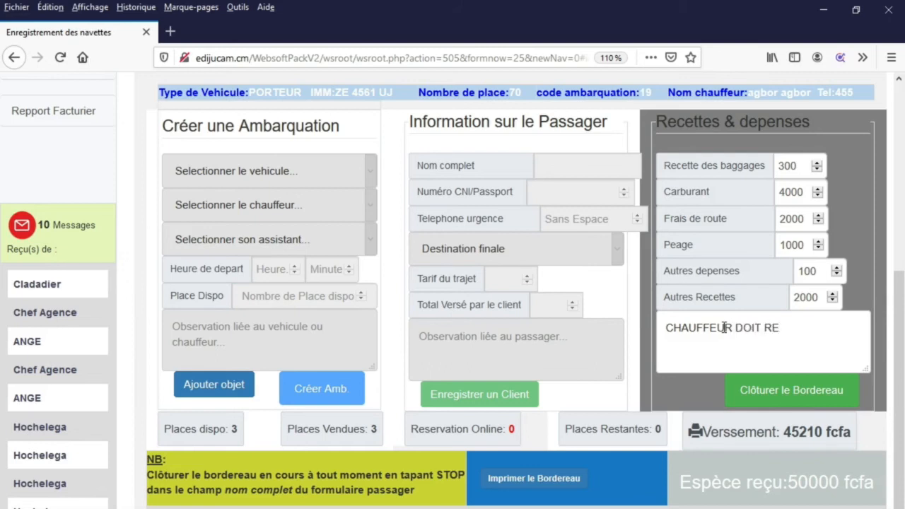
{"action": "type", "text": "MBOURSSER "}
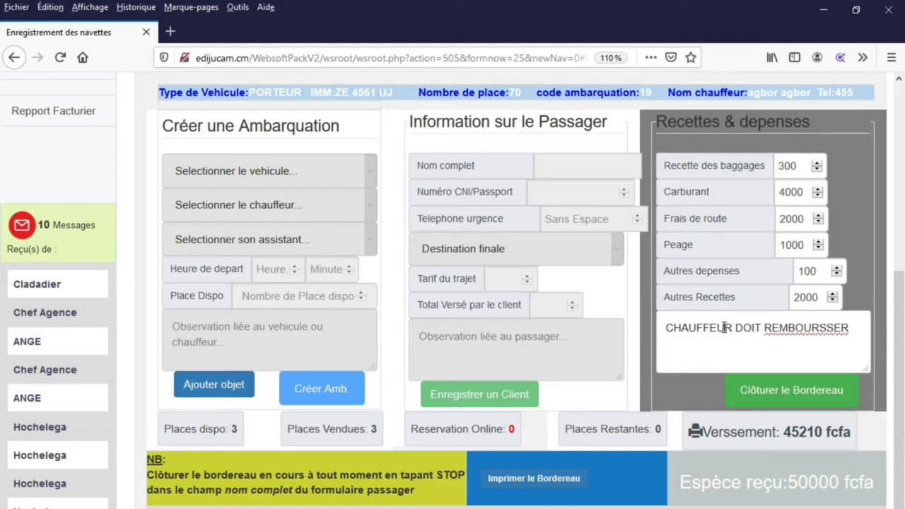
{"action": "type", "text": "5000"}
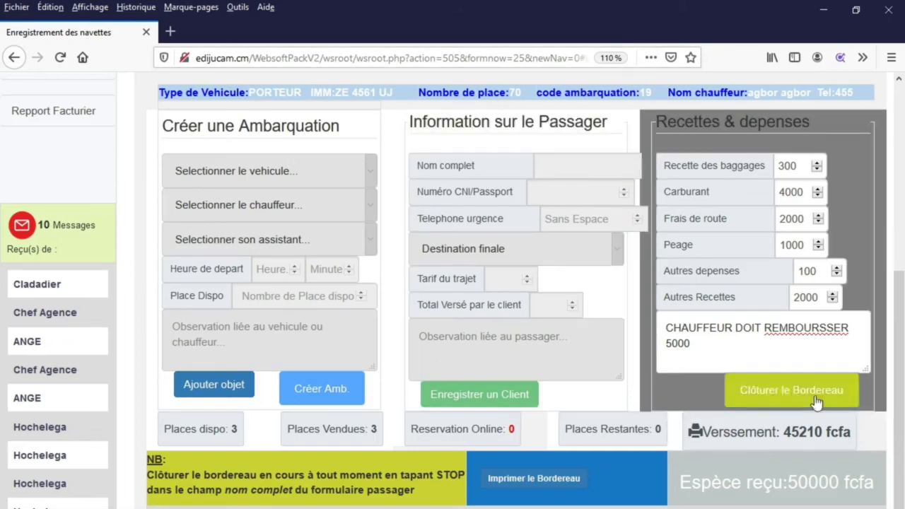
{"action": "left_click", "coordinate": [817, 402]}
- Acknowledge the closure alert, note the 45210 fcfa versement, and dismiss the Imprimer le Bordereau period popup
{"action": "left_click", "coordinate": [523, 326]}
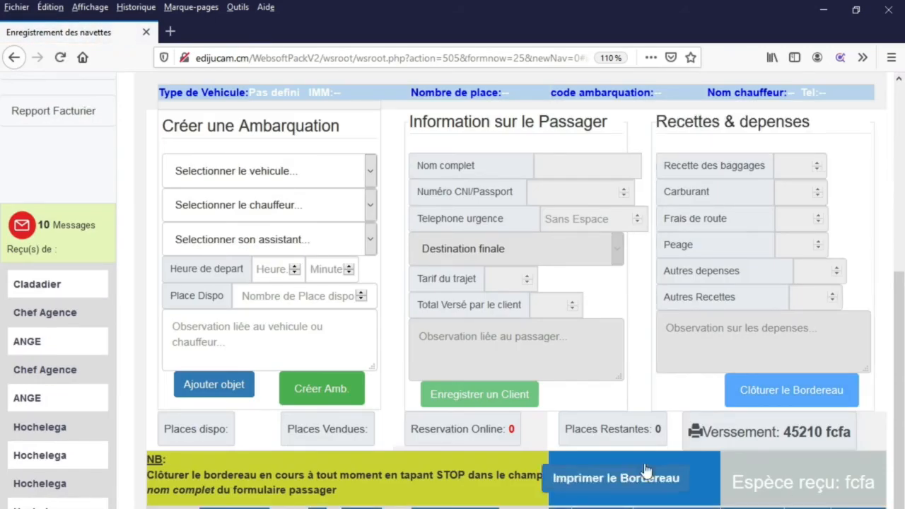
{"action": "left_click_drag", "start_coordinate": [786, 434], "coordinate": [852, 432]}
{"action": "left_click", "coordinate": [851, 432]}
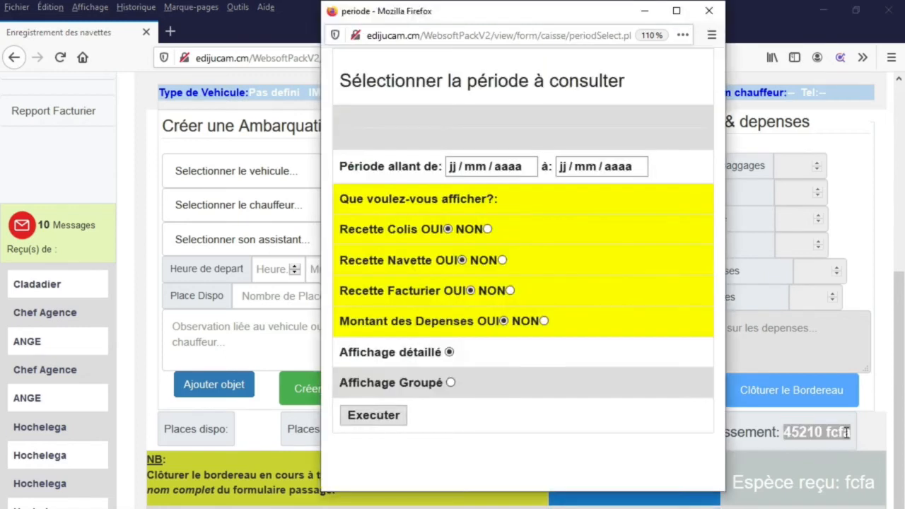
{"action": "left_click", "coordinate": [709, 10]}
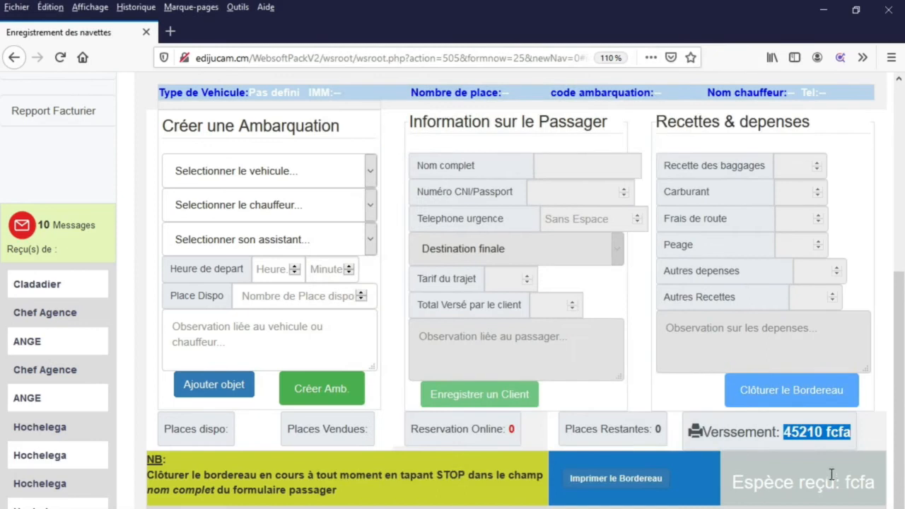
{"action": "left_click", "coordinate": [827, 439]}
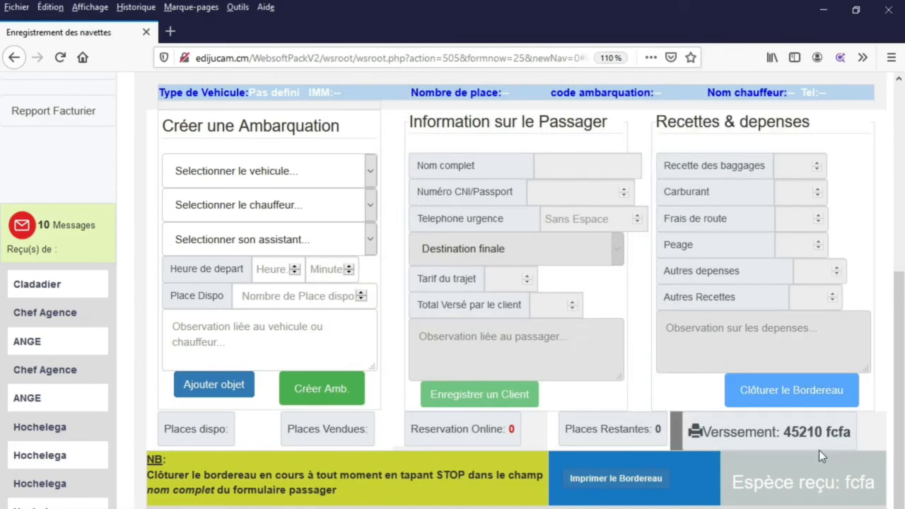
{"action": "scroll", "coordinate": [679, 429], "scroll_direction": "up", "scroll_amount": 4}
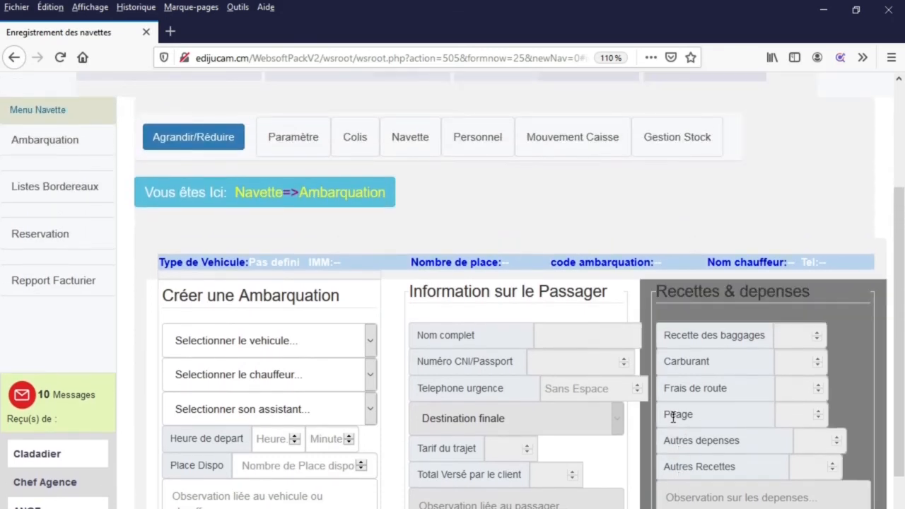
{"action": "scroll", "coordinate": [675, 422], "scroll_direction": "down", "scroll_amount": 4}
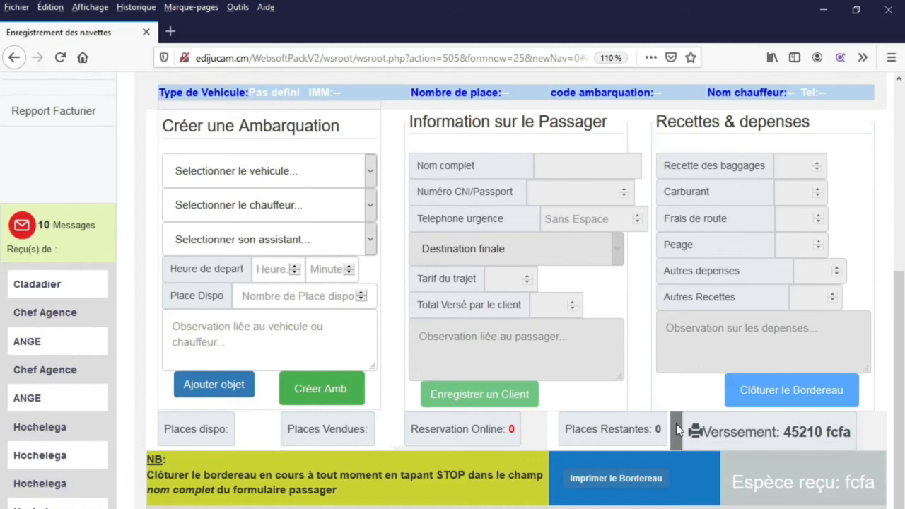
{"action": "scroll", "coordinate": [676, 423], "scroll_direction": "up", "scroll_amount": 6}
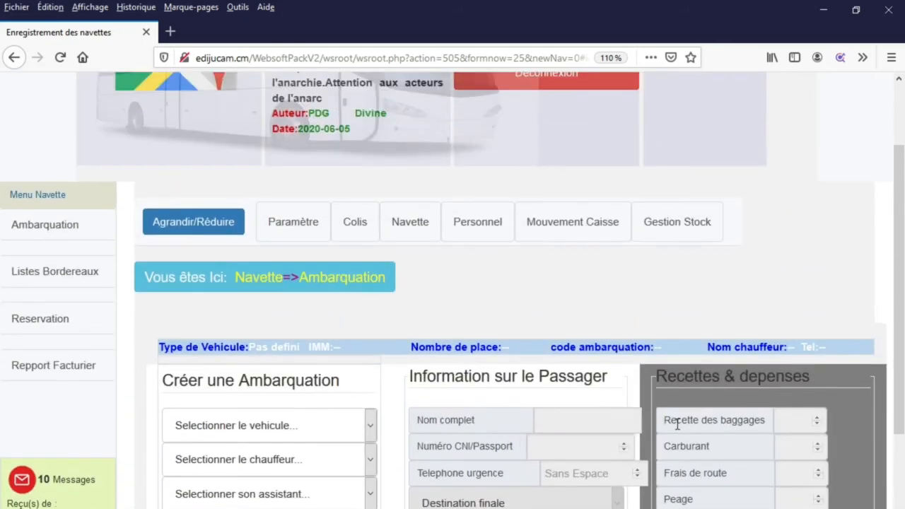
- Print bordereau 19's voyage sheet from Listes Bordereaux and maximize its window
{"action": "left_click", "coordinate": [67, 274]}
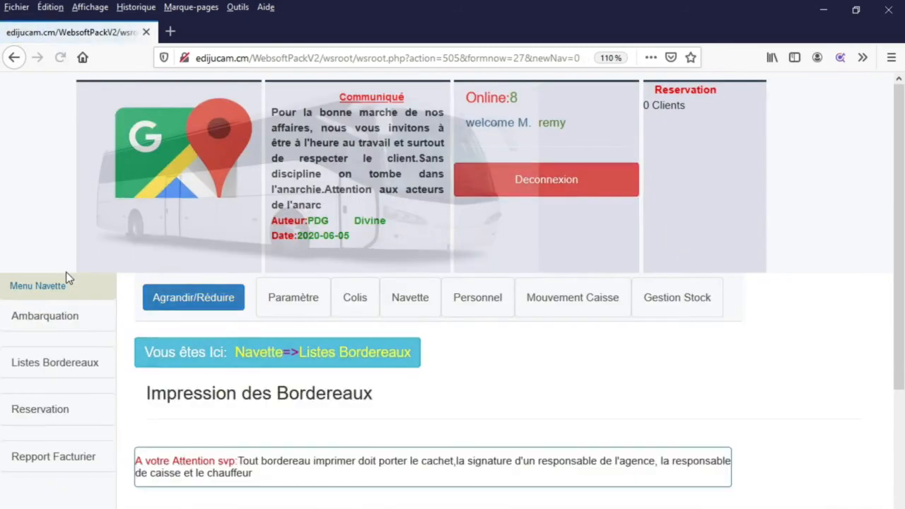
{"action": "scroll", "coordinate": [320, 357], "scroll_direction": "down", "scroll_amount": 8}
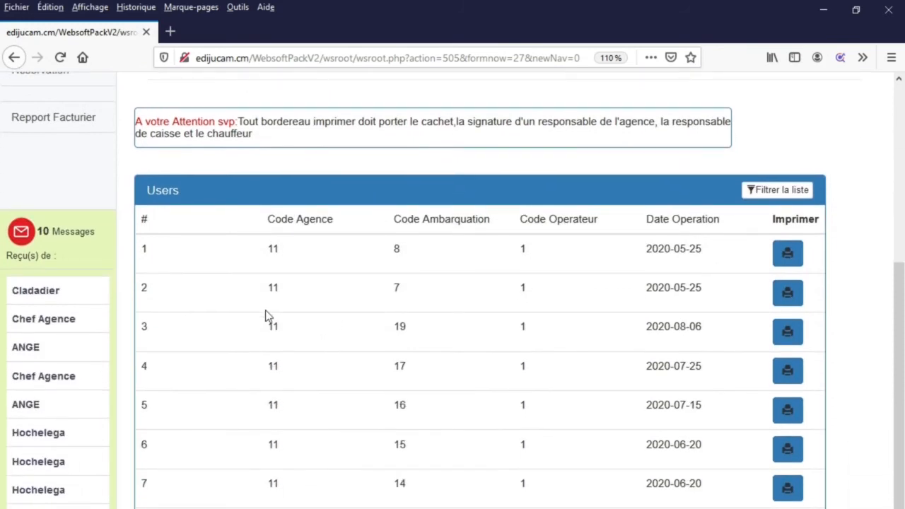
{"action": "left_click", "coordinate": [789, 335]}
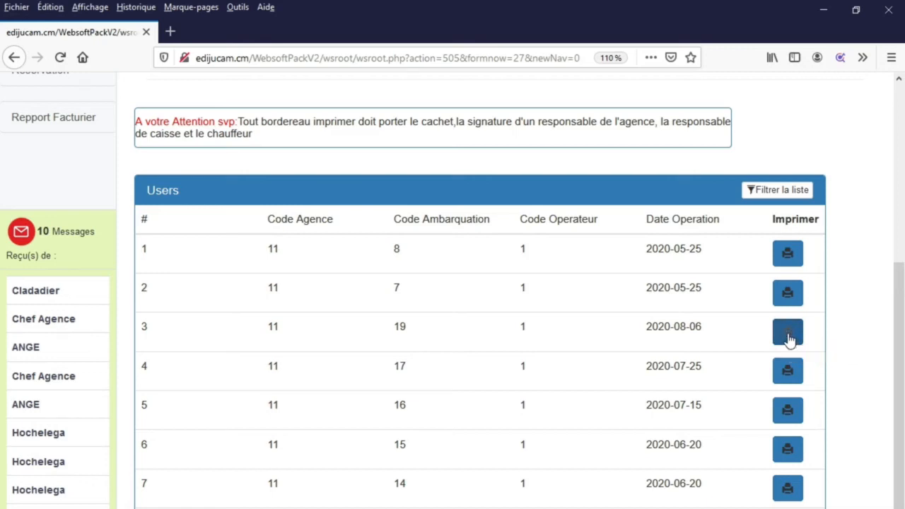
{"action": "left_click", "coordinate": [851, 11]}
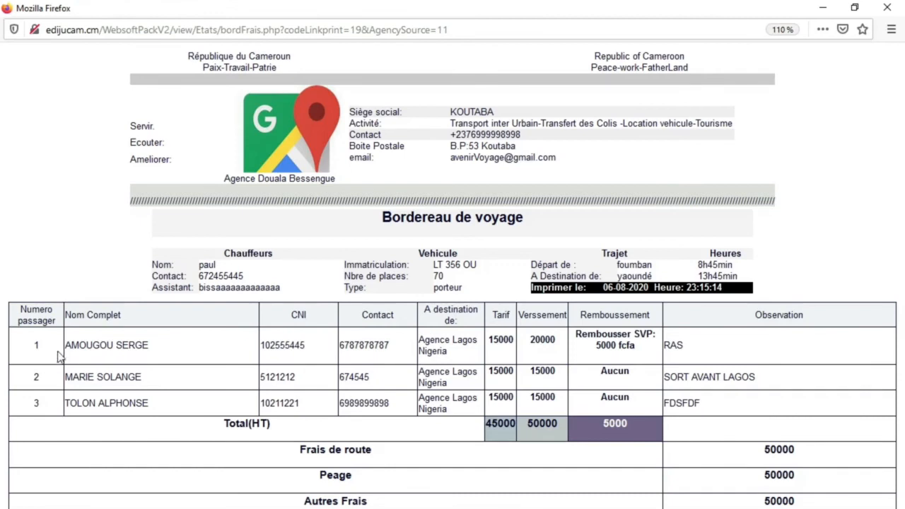
- Review the passenger names and the Frais de route, Peage and Autres Frais amounts
{"action": "left_click_drag", "start_coordinate": [60, 347], "coordinate": [181, 348]}
{"action": "left_click_drag", "start_coordinate": [155, 378], "coordinate": [91, 378]}
{"action": "left_click_drag", "start_coordinate": [158, 403], "coordinate": [68, 393]}
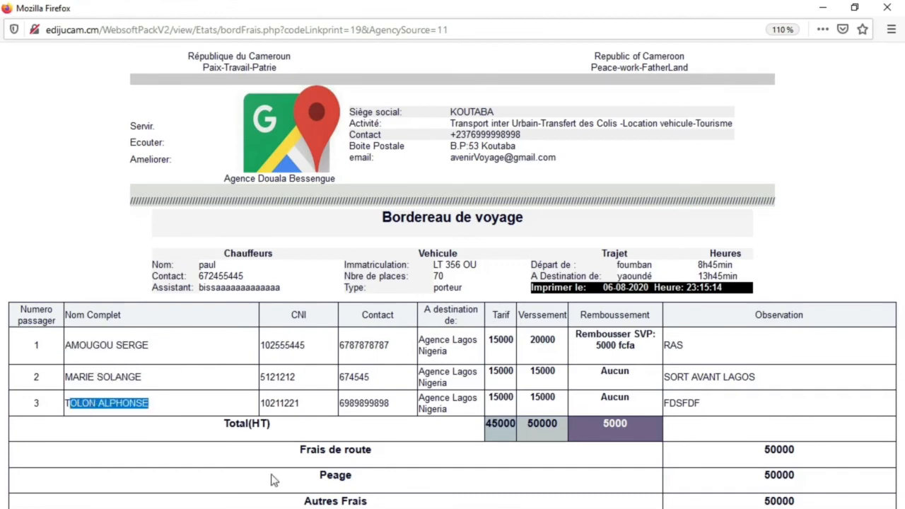
{"action": "left_click_drag", "start_coordinate": [376, 452], "coordinate": [401, 456]}
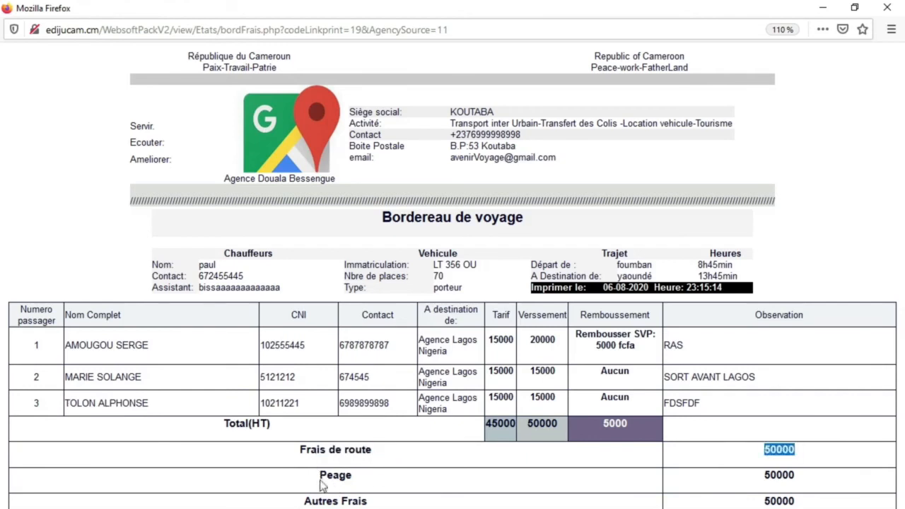
{"action": "left_click_drag", "start_coordinate": [320, 479], "coordinate": [377, 480]}
{"action": "left_click_drag", "start_coordinate": [311, 503], "coordinate": [370, 501]}
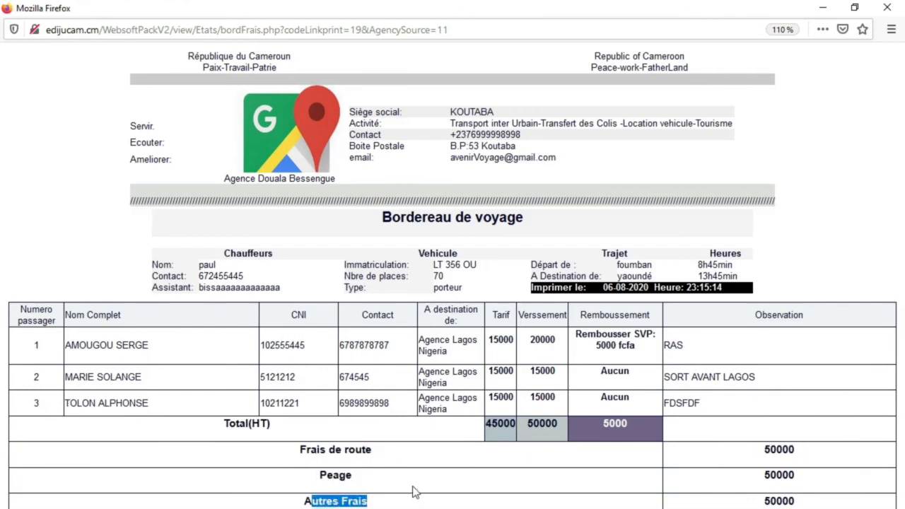
- Check the driver, vehicle registration, 70 seats and departure town foumban, then close the sheet
{"action": "left_click_drag", "start_coordinate": [133, 268], "coordinate": [458, 254]}
{"action": "triple_click", "coordinate": [261, 254]}
{"action": "left_click", "coordinate": [277, 261]}
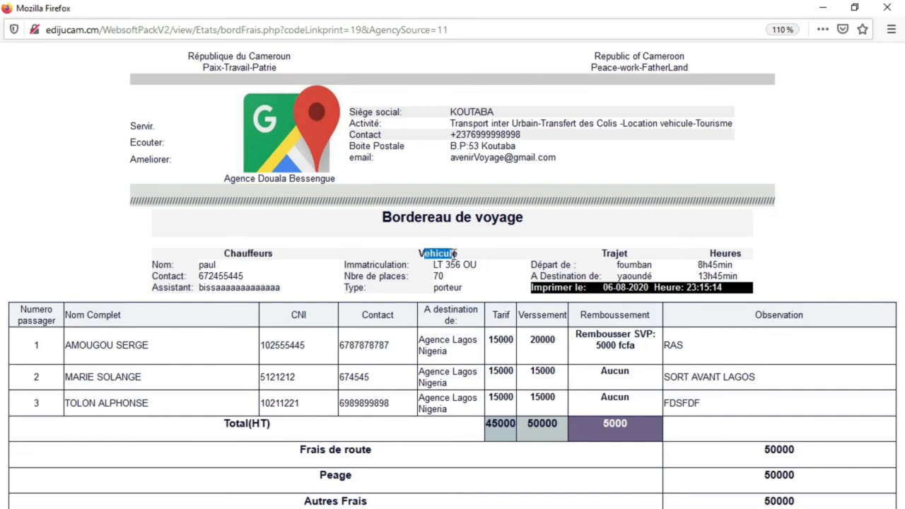
{"action": "left_click_drag", "start_coordinate": [351, 261], "coordinate": [409, 263]}
{"action": "left_click_drag", "start_coordinate": [461, 282], "coordinate": [350, 271]}
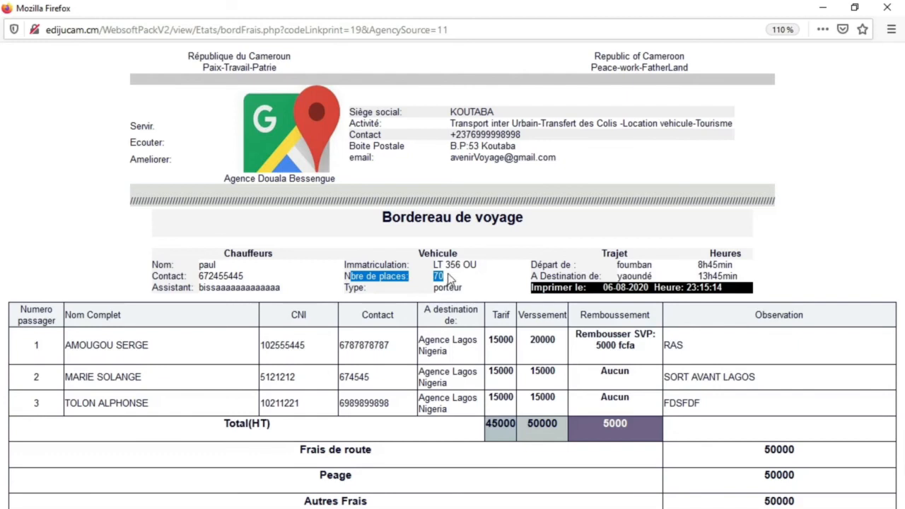
{"action": "left_click", "coordinate": [448, 281]}
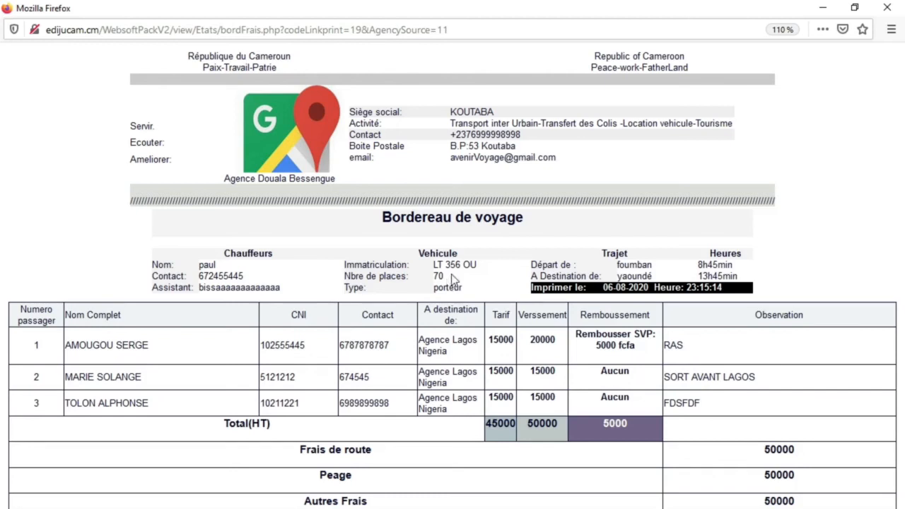
{"action": "left_click_drag", "start_coordinate": [446, 280], "coordinate": [423, 283]}
{"action": "left_click", "coordinate": [548, 269]}
{"action": "left_click_drag", "start_coordinate": [549, 270], "coordinate": [654, 268]}
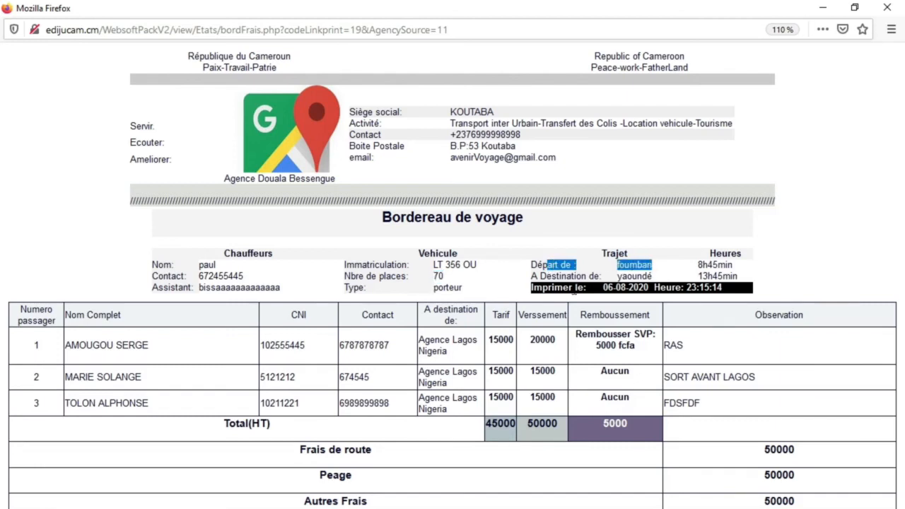
{"action": "left_click", "coordinate": [887, 8]}
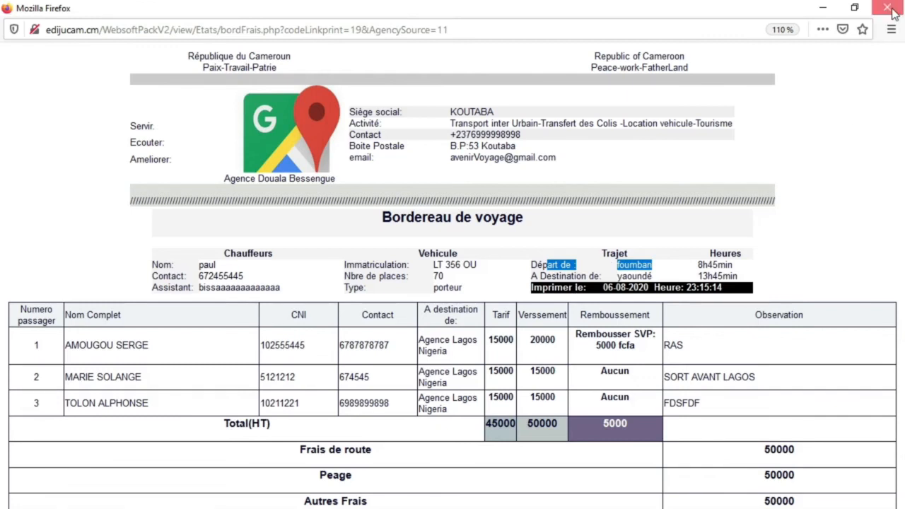
- Go to Navette → Ambarquation → Listes Bordereaux and open the Repport Facturier form
{"action": "scroll", "coordinate": [406, 410], "scroll_direction": "up", "scroll_amount": 5}
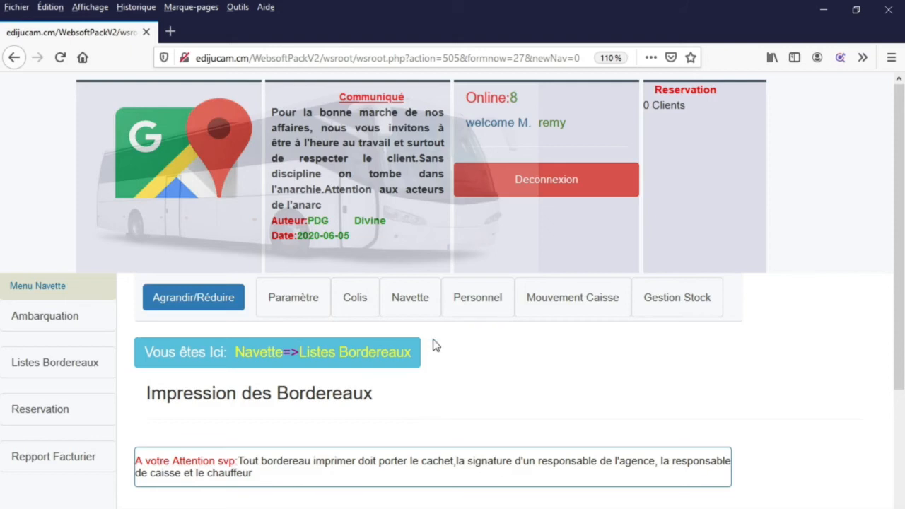
{"action": "left_click", "coordinate": [410, 297]}
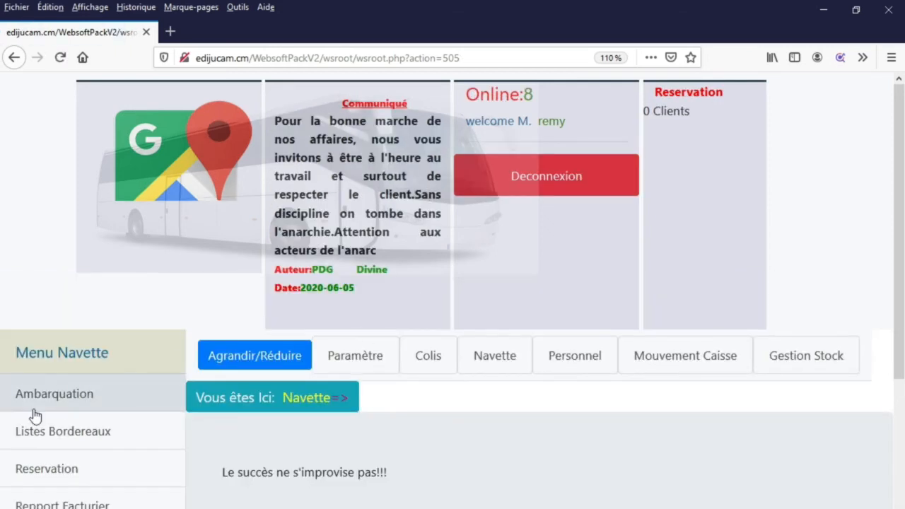
{"action": "left_click", "coordinate": [34, 410]}
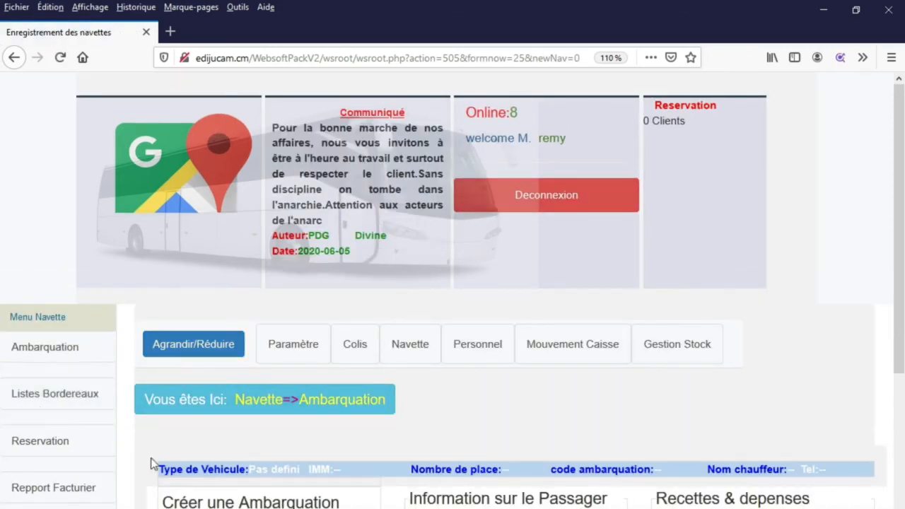
{"action": "left_click", "coordinate": [72, 394]}
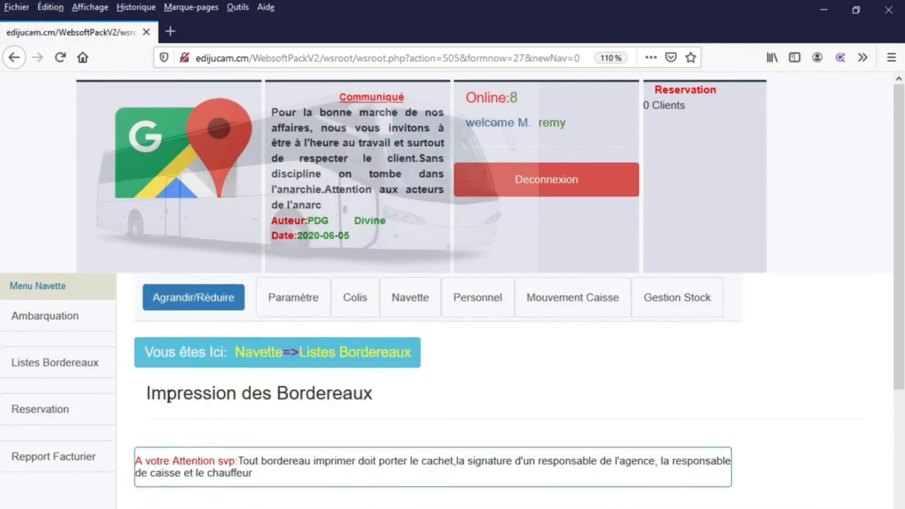
{"action": "scroll", "coordinate": [106, 424], "scroll_direction": "down", "scroll_amount": 2}
{"action": "left_click", "coordinate": [79, 378]}
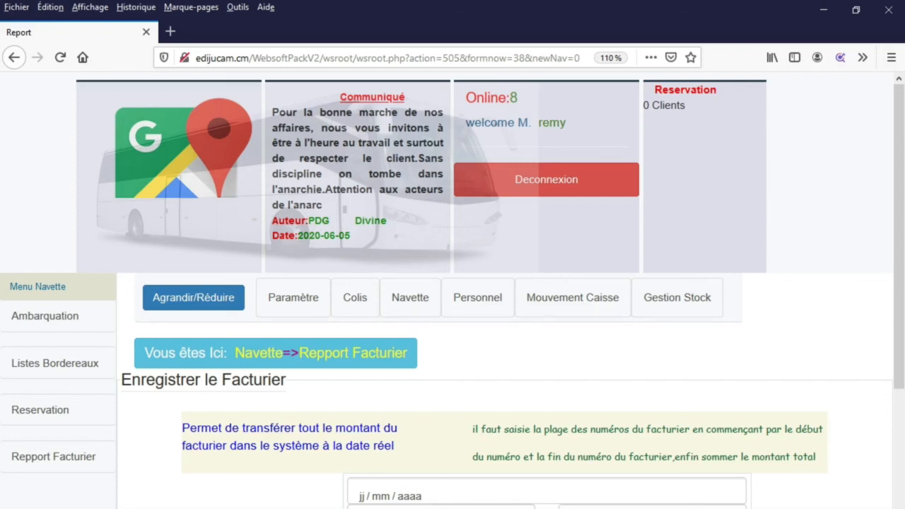
- Set the facturier entry date to 06/08/2020 using the calendar
{"action": "scroll", "coordinate": [453, 290], "scroll_direction": "down", "scroll_amount": 3}
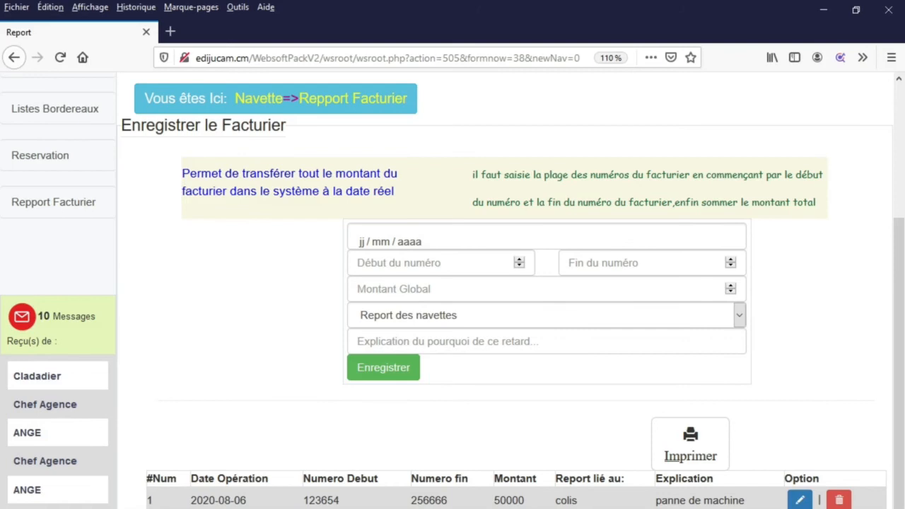
{"action": "scroll", "coordinate": [404, 232], "scroll_direction": "down", "scroll_amount": 1}
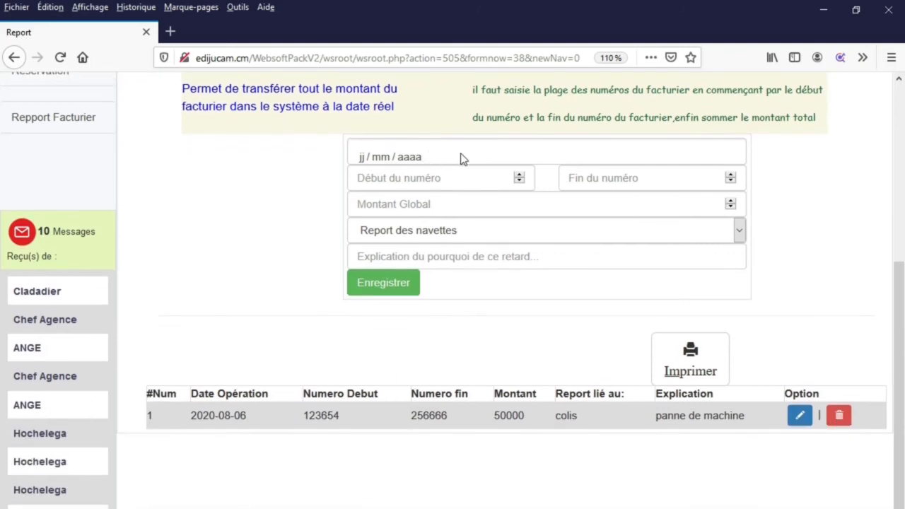
{"action": "left_click", "coordinate": [461, 157]}
{"action": "left_click", "coordinate": [444, 245]}
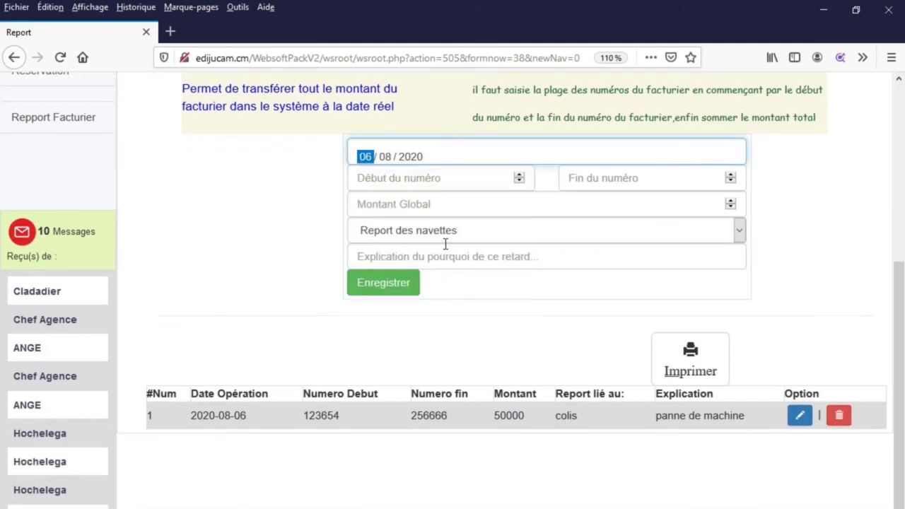
- Pass through the Début, Fin, Montant Global and Explication fields, leaving them empty
{"action": "left_click", "coordinate": [417, 179]}
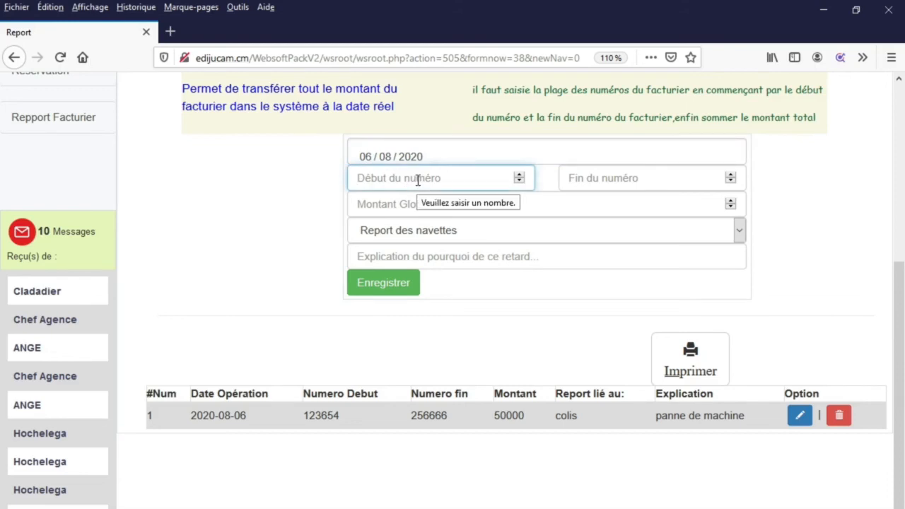
{"action": "left_click", "coordinate": [671, 184]}
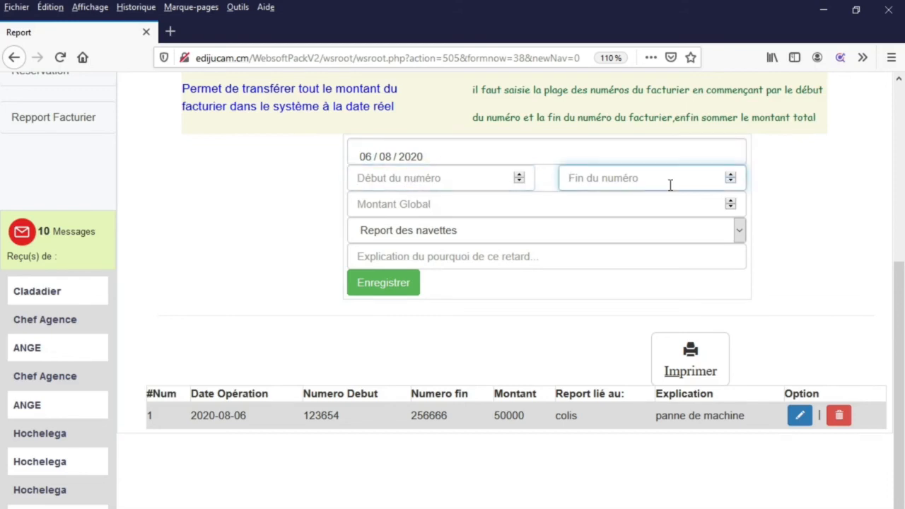
{"action": "left_click", "coordinate": [410, 205]}
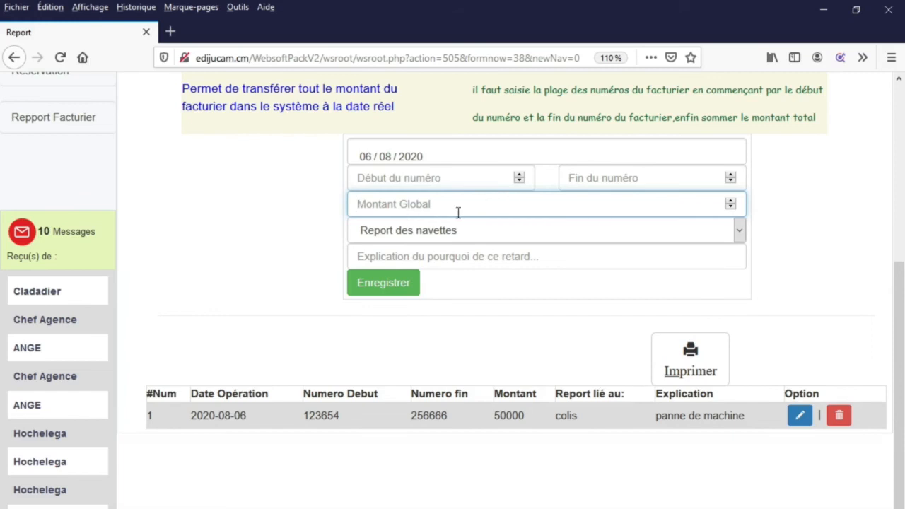
{"action": "left_click", "coordinate": [392, 256]}
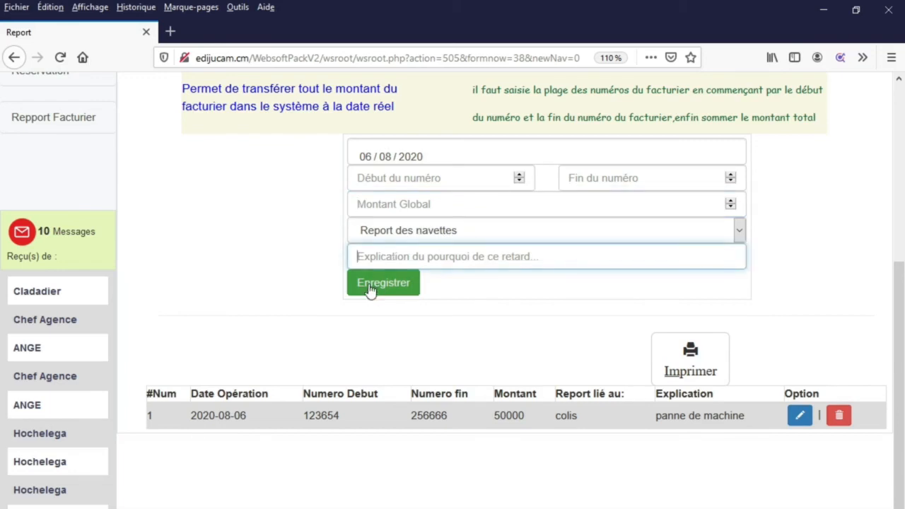
{"action": "scroll", "coordinate": [176, 348], "scroll_direction": "up", "scroll_amount": 3}
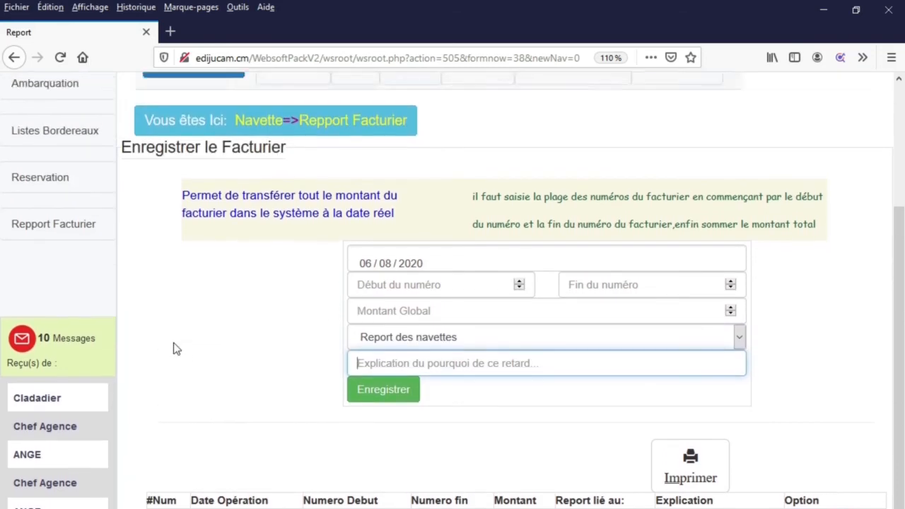
{"action": "scroll", "coordinate": [176, 349], "scroll_direction": "up", "scroll_amount": 1}
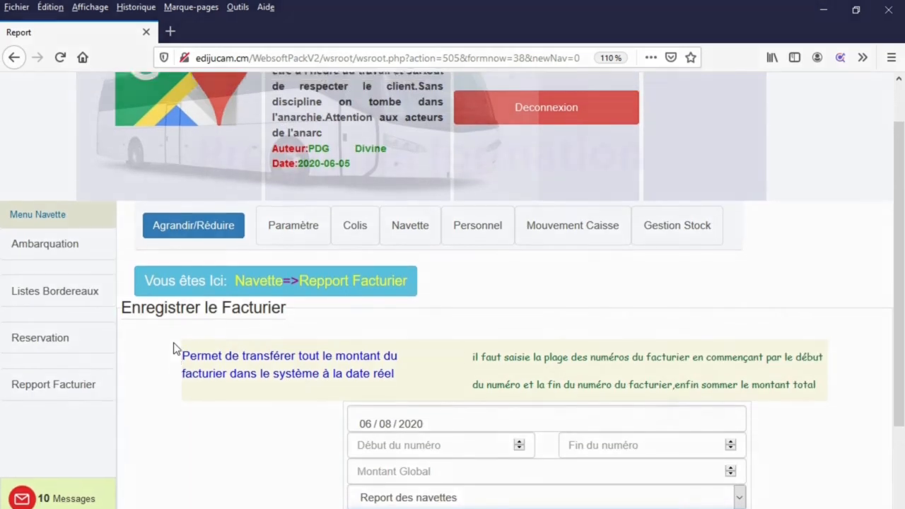